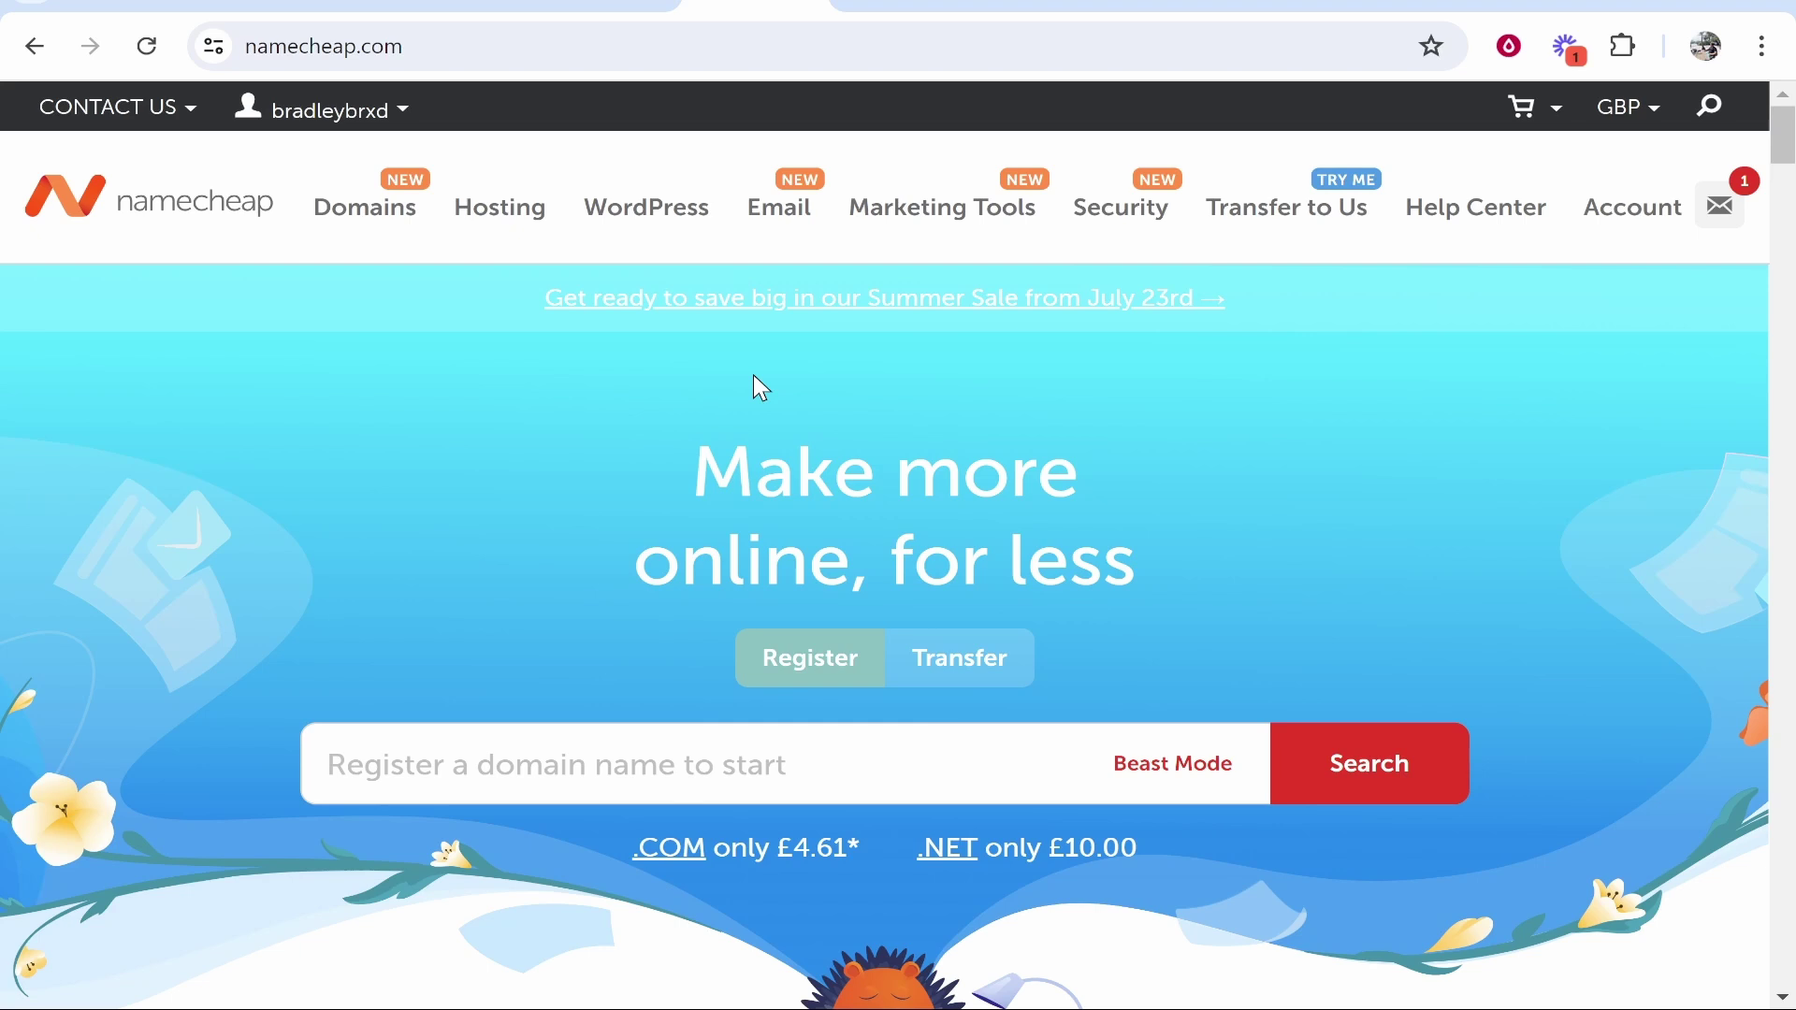
Look over the Beacons home page, then the Pro plan cards on the Beacons plans page.
key("ctrl+Tab")
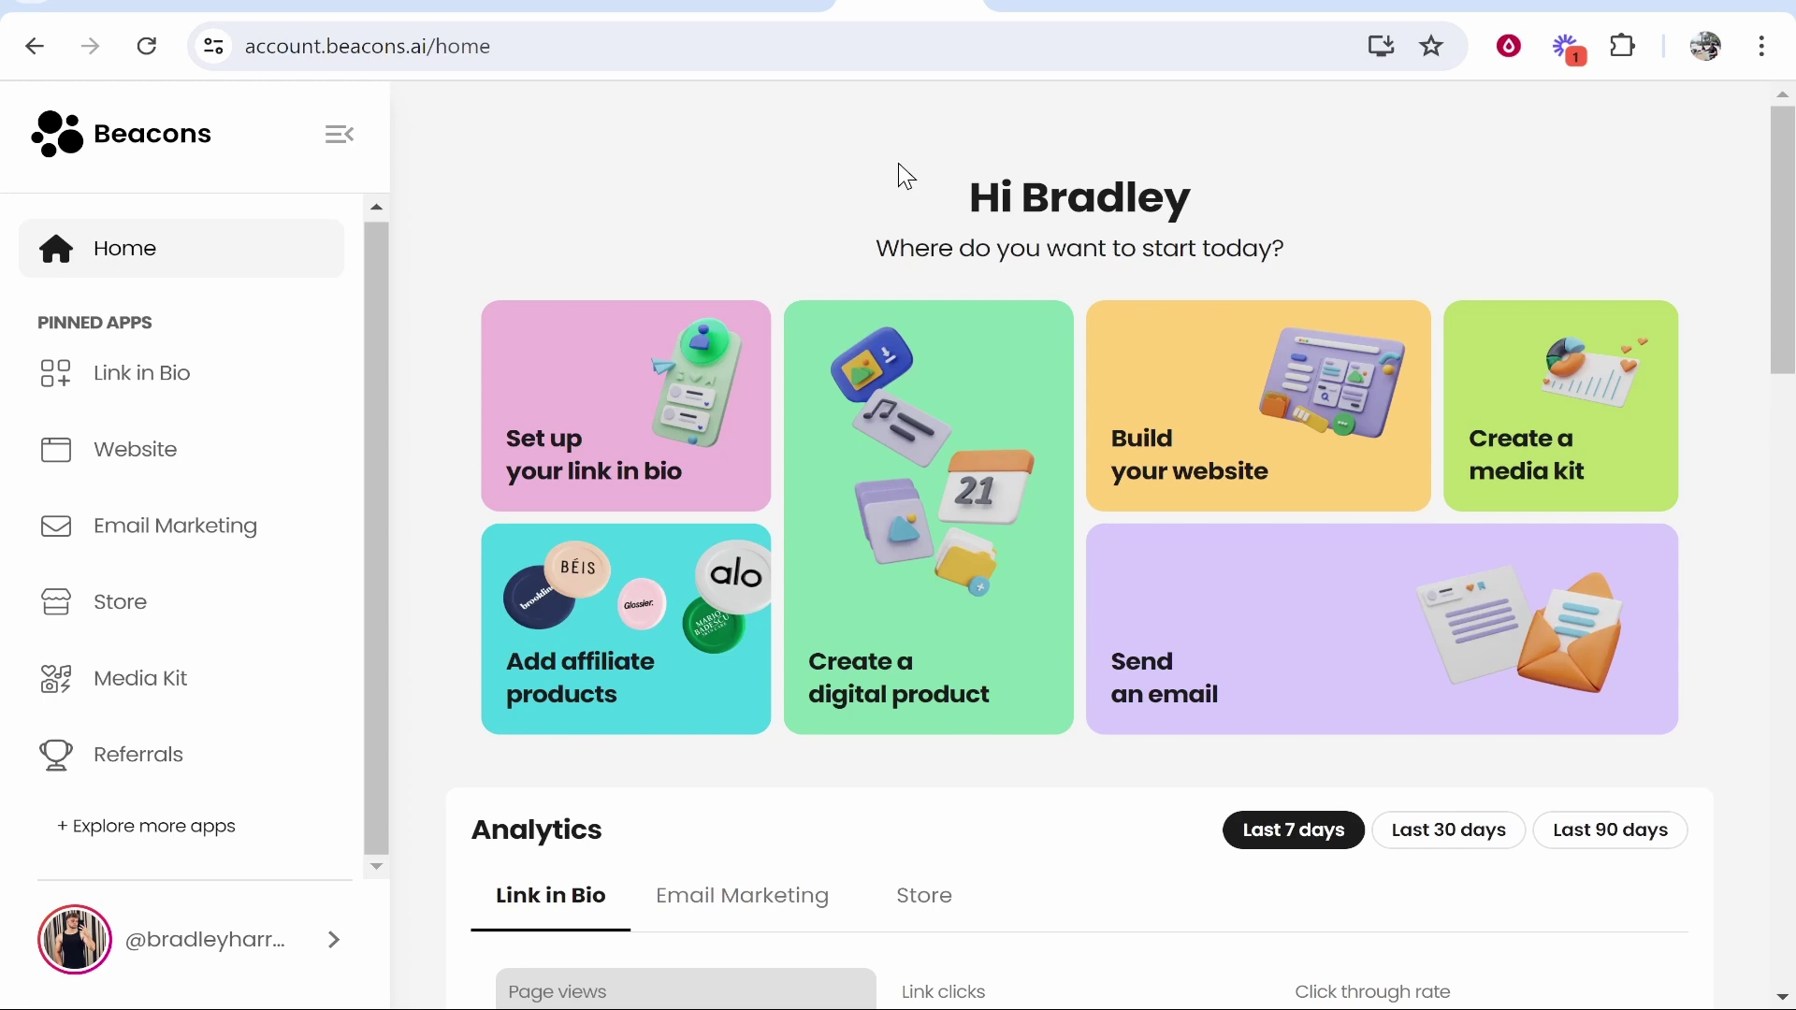
key("ctrl+shift+Tab")
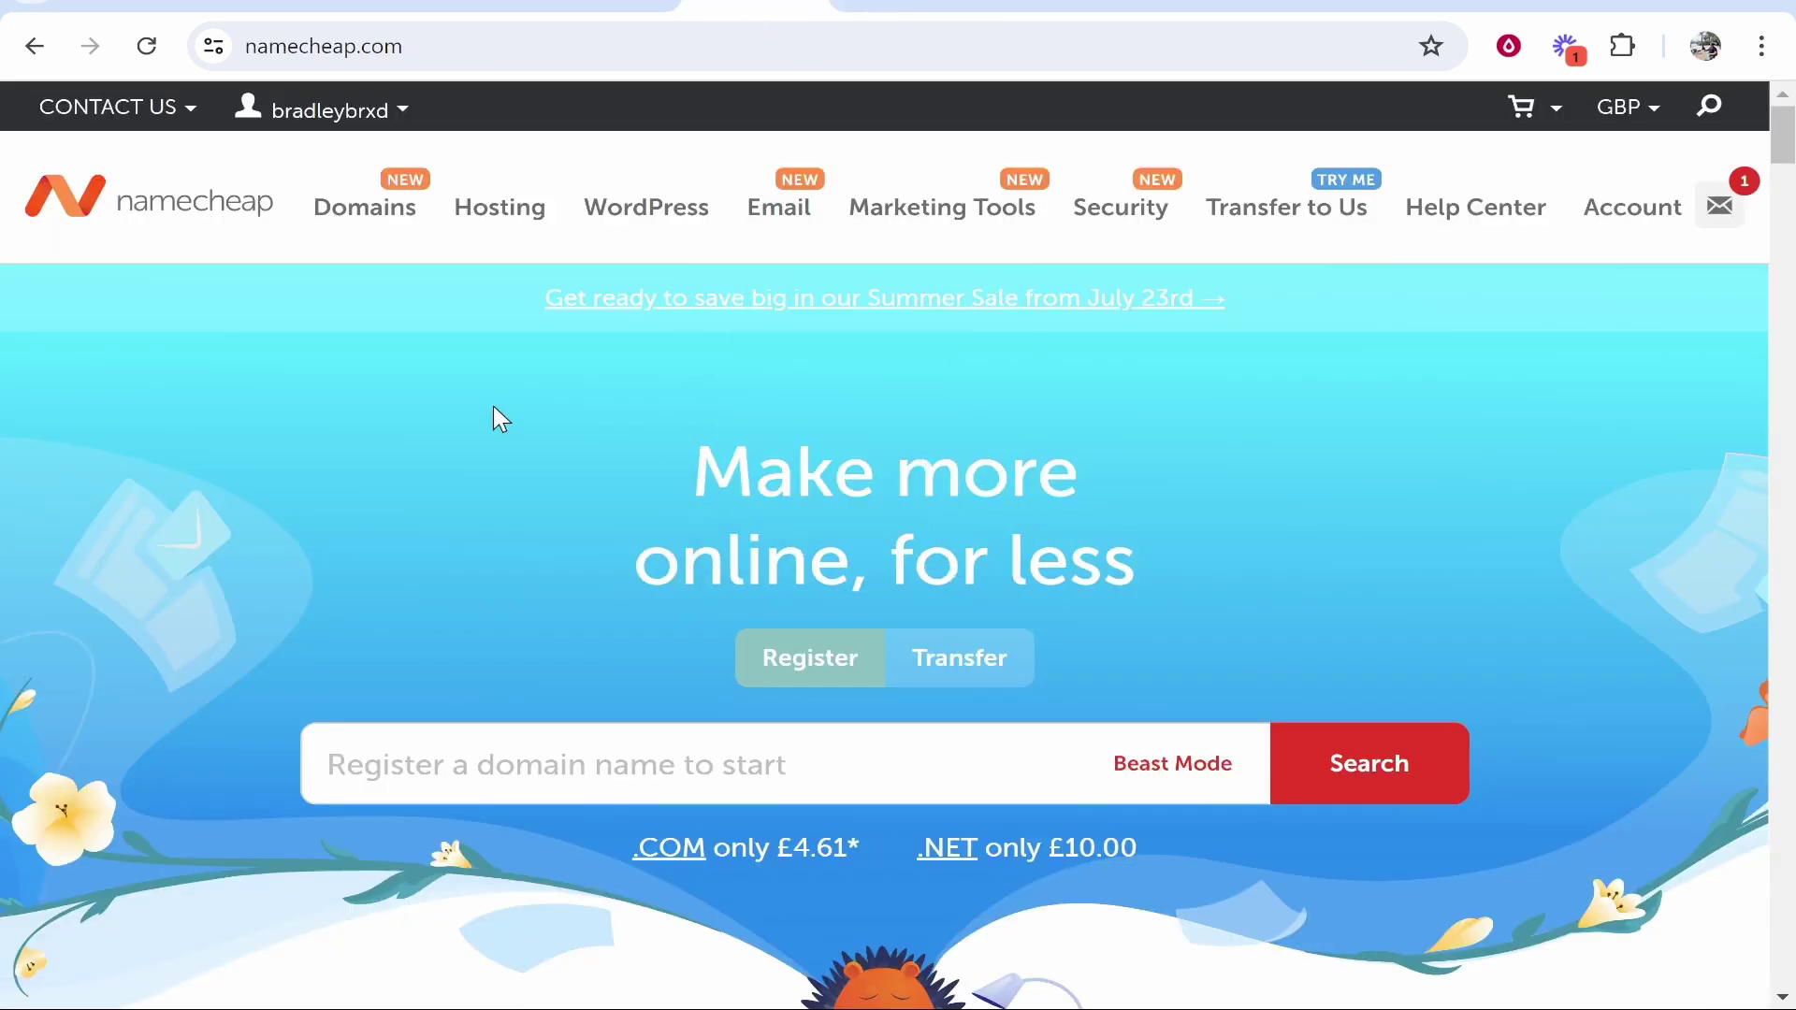
key("ctrl+Tab")
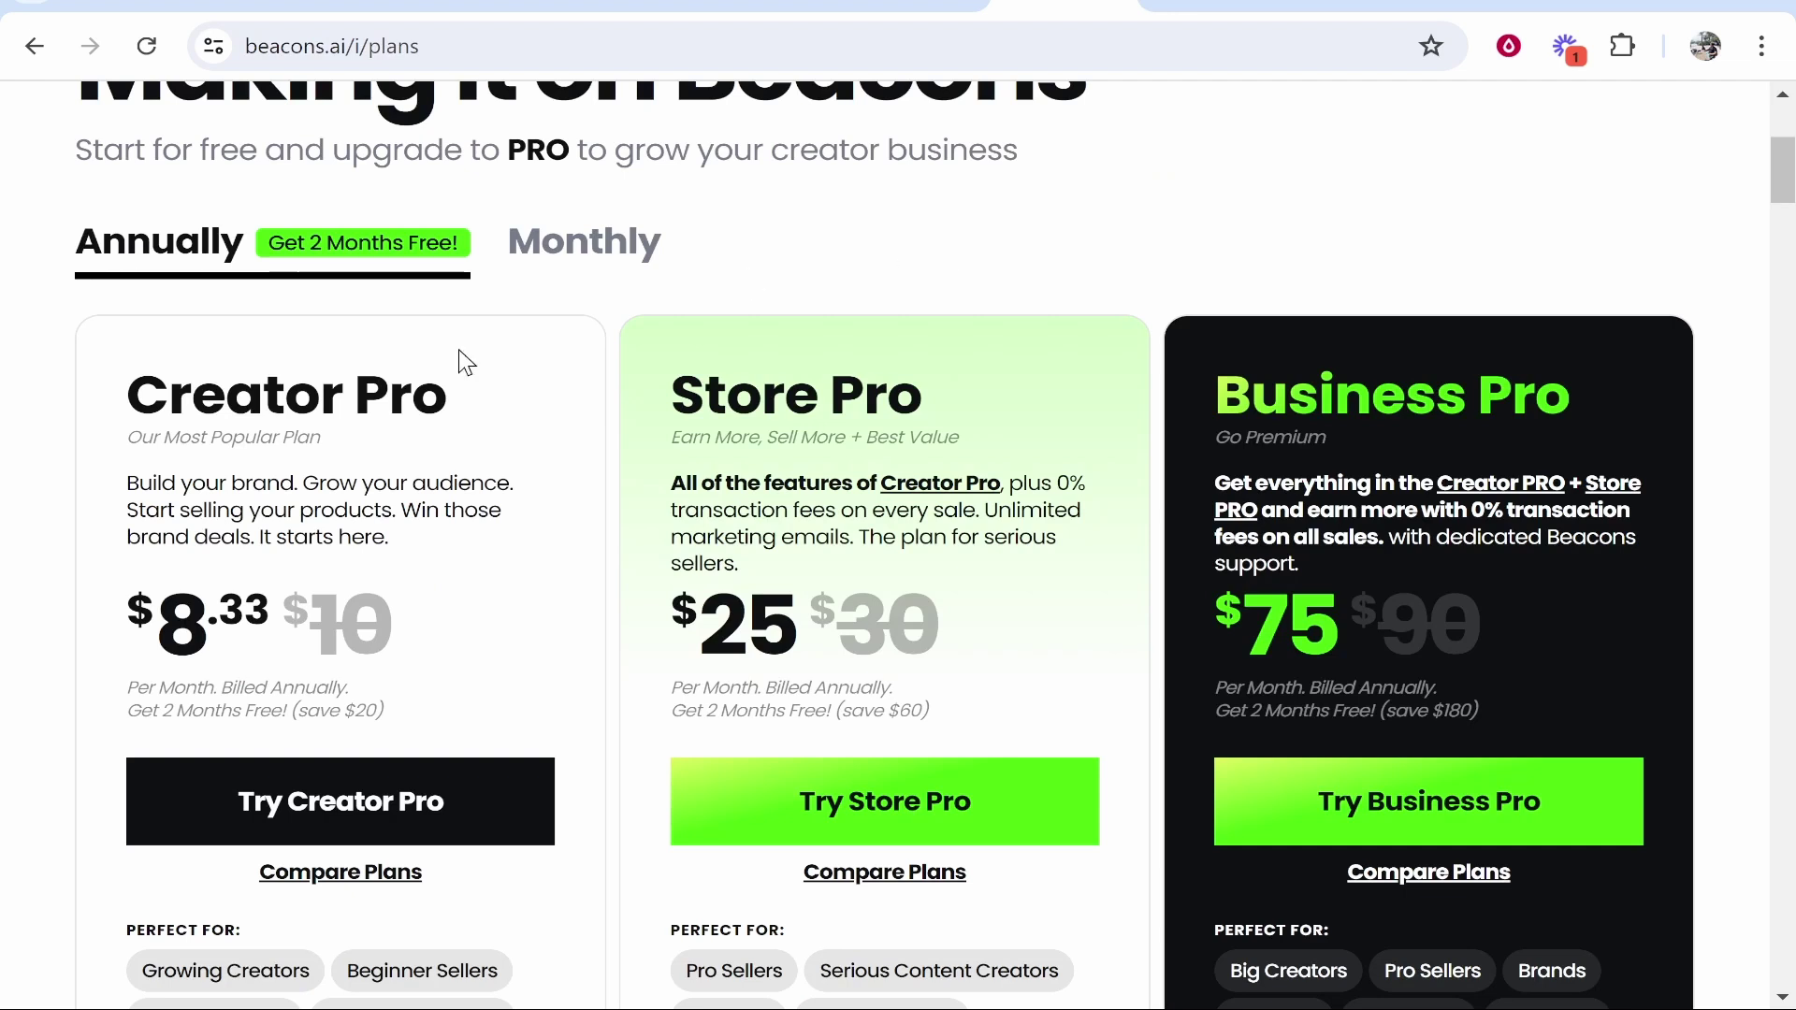
scroll(421, 380, "up", 5)
scroll(369, 470, "down", 3)
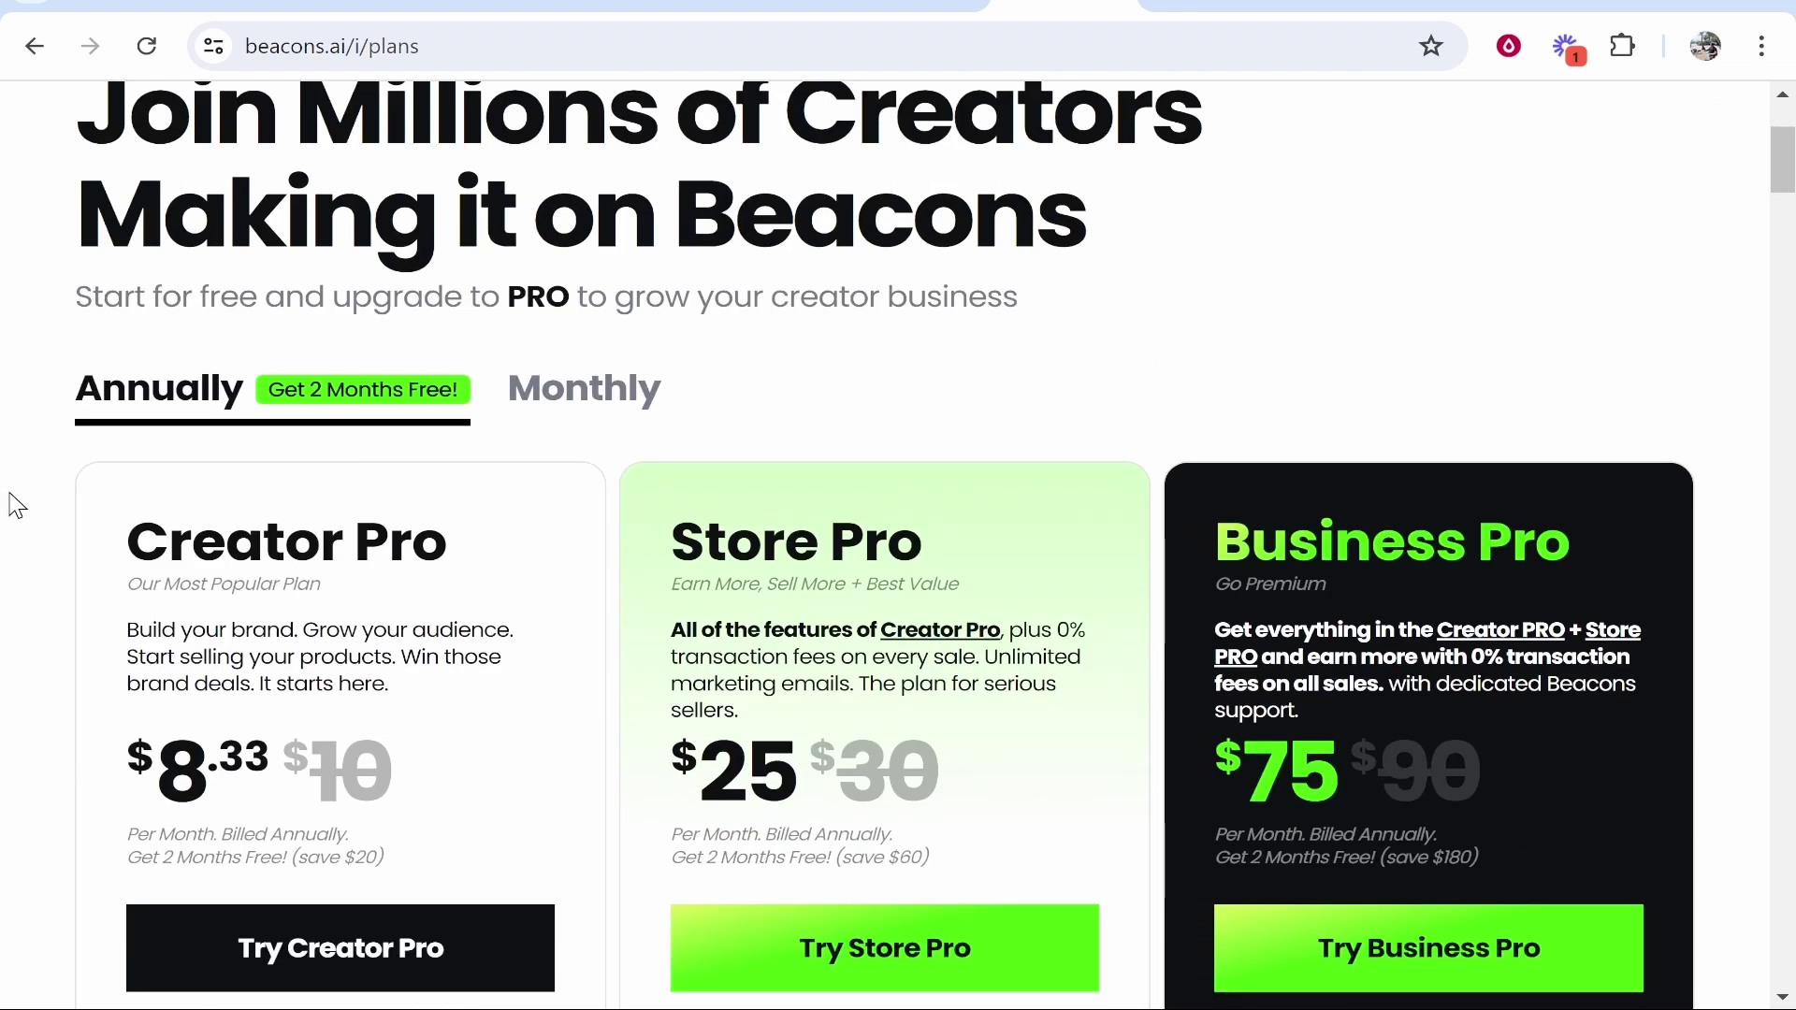
left_click_drag(131, 548, 440, 541)
left_click(442, 541)
Note Creator Pro's Free Custom Domain perk, then go back to the Namecheap home page.
scroll(623, 451, "down", 8)
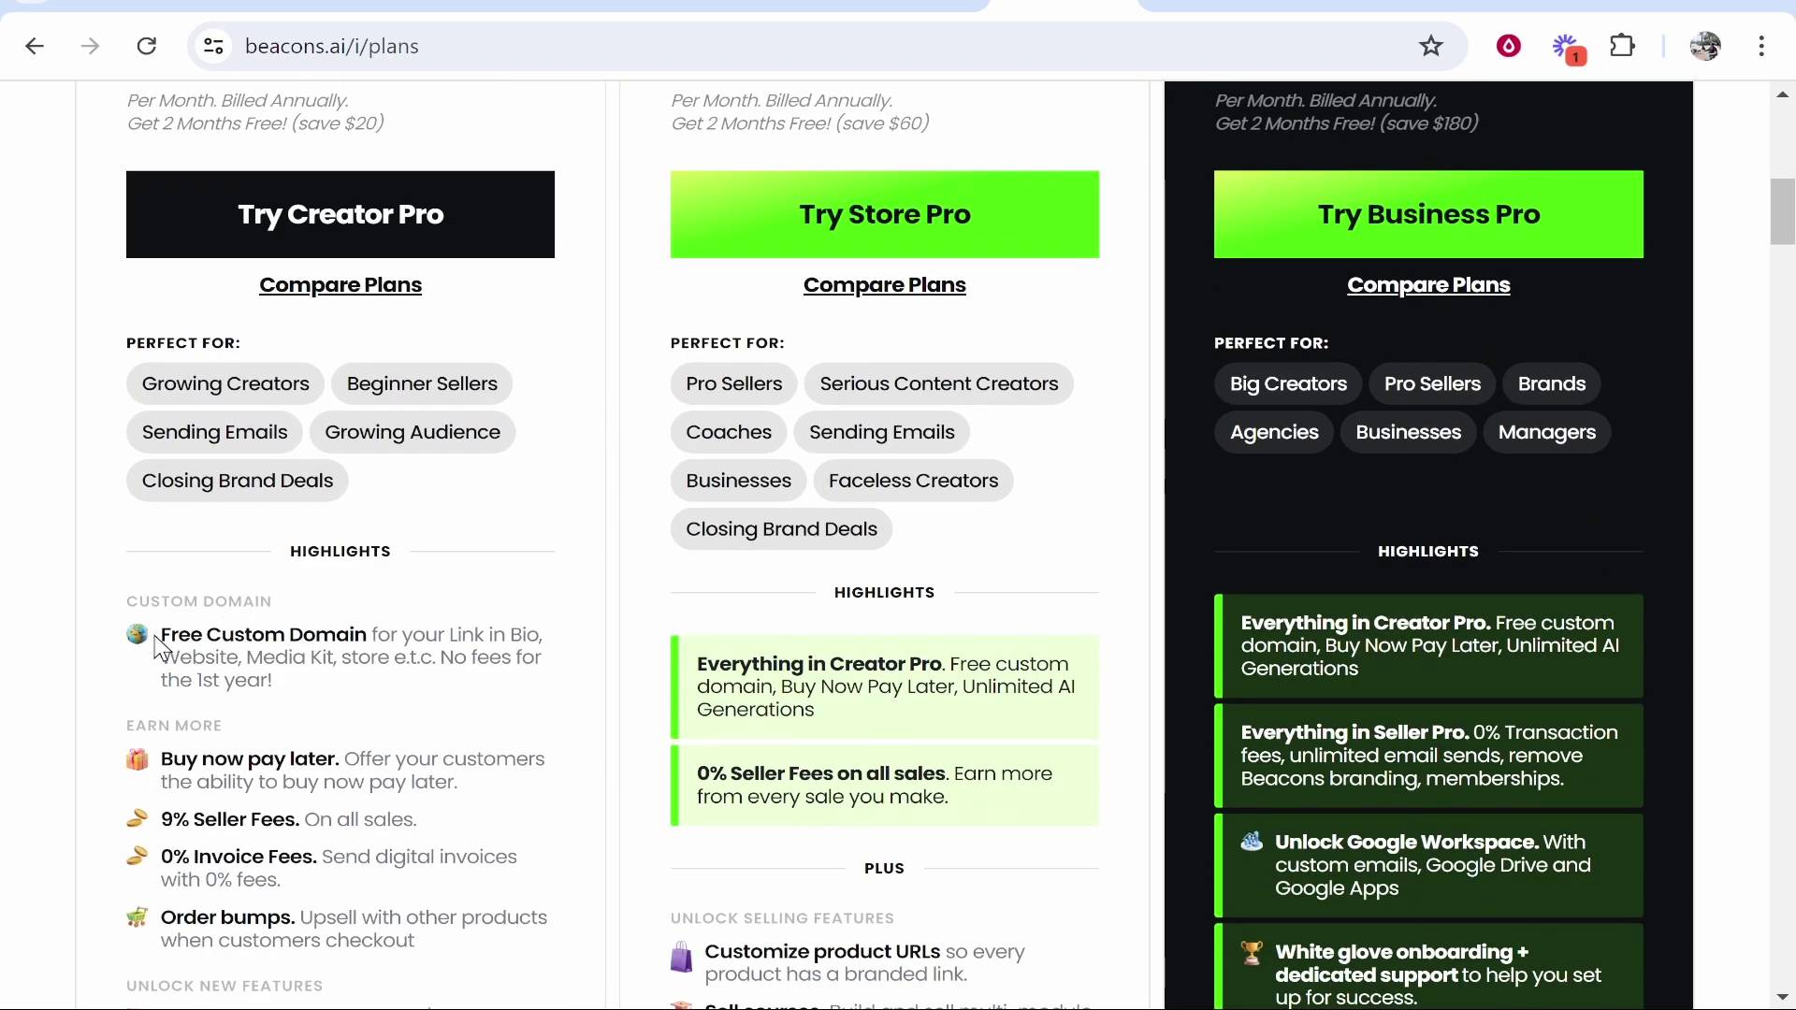
left_click_drag(161, 644, 369, 630)
left_click(361, 614)
scroll(367, 610, "up", 5)
scroll(367, 610, "up", 3)
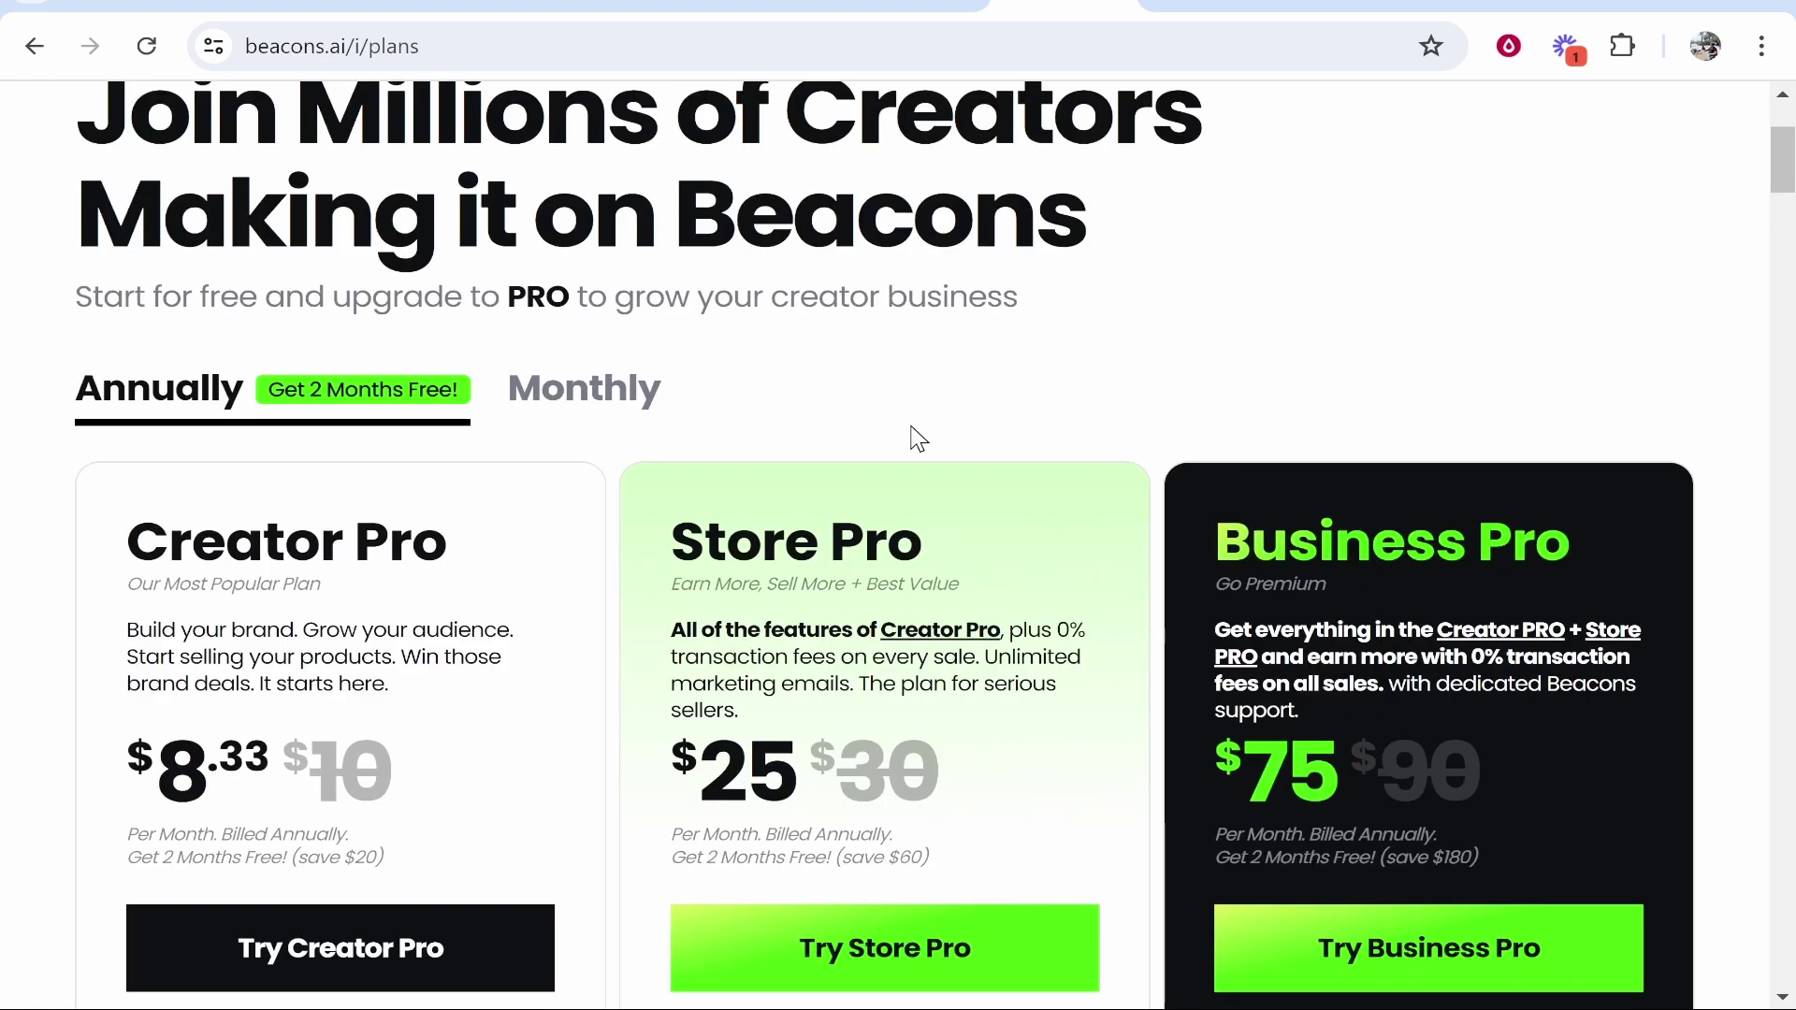
left_click(758, 5)
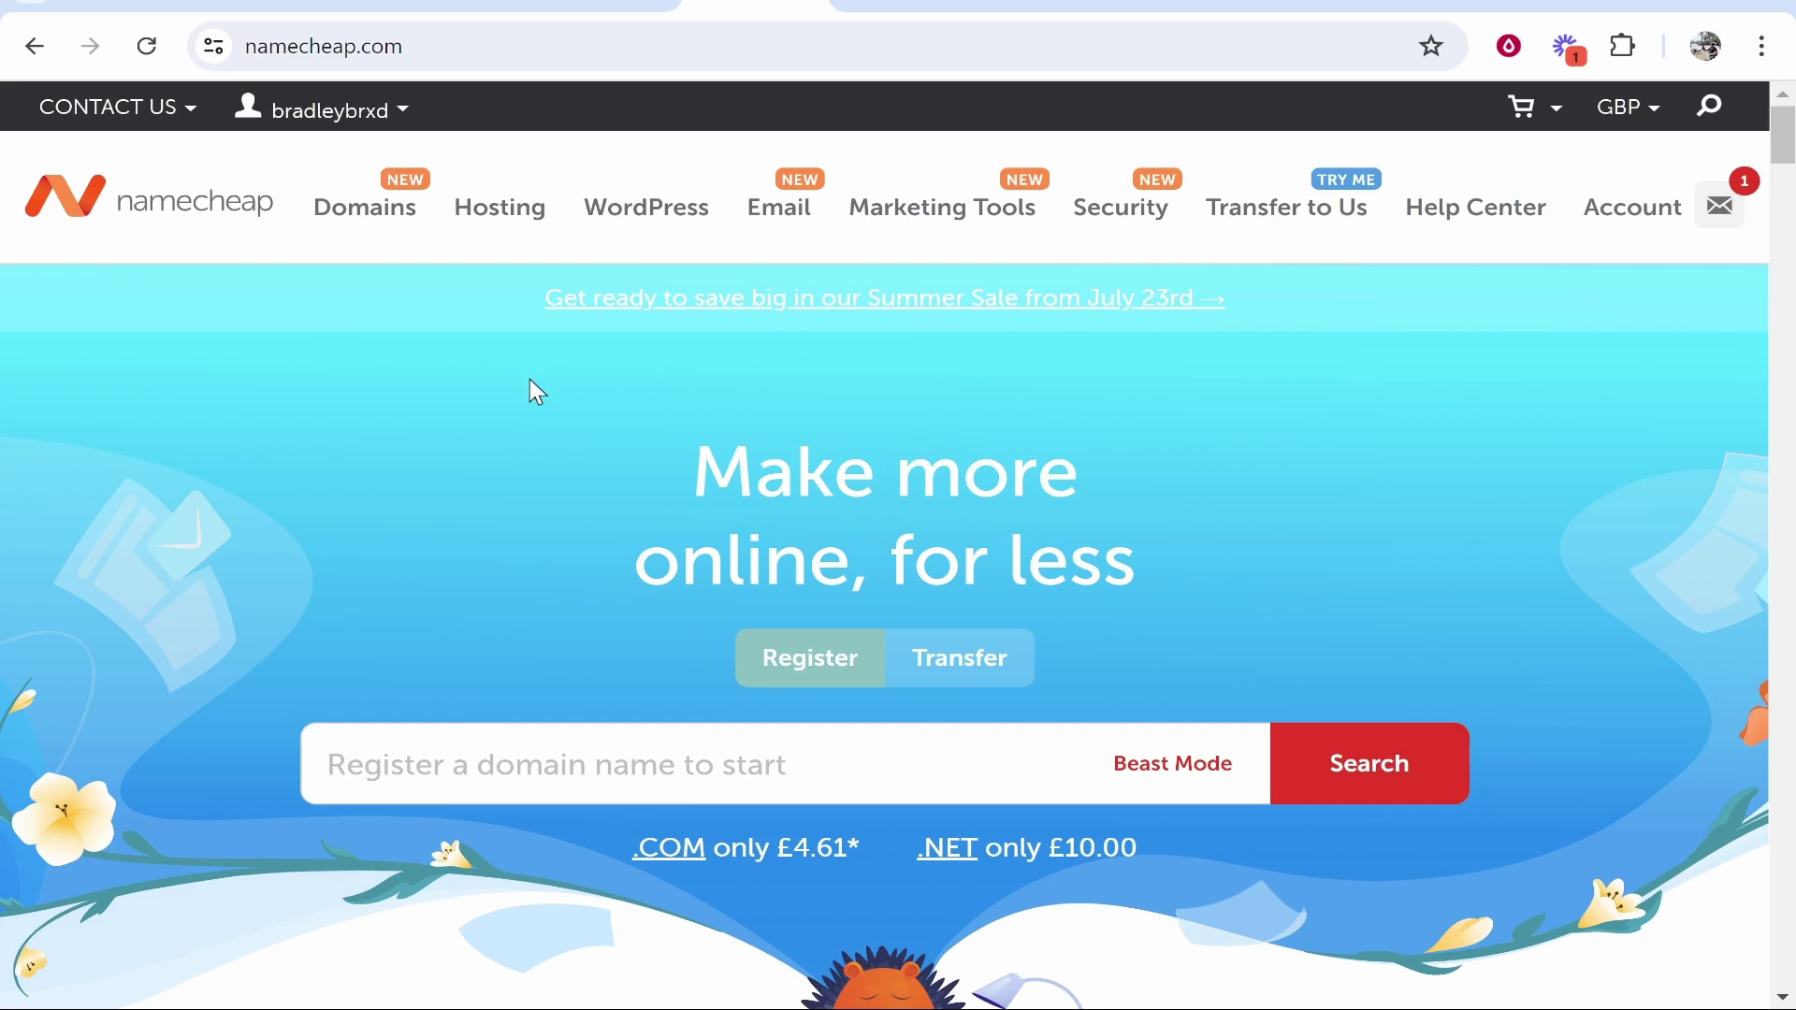
Check onlinehowtoguide.click (expires Feb 20, 2025) on the Namecheap Dashboard, then go to Beacons.
mouse_move(369, 111)
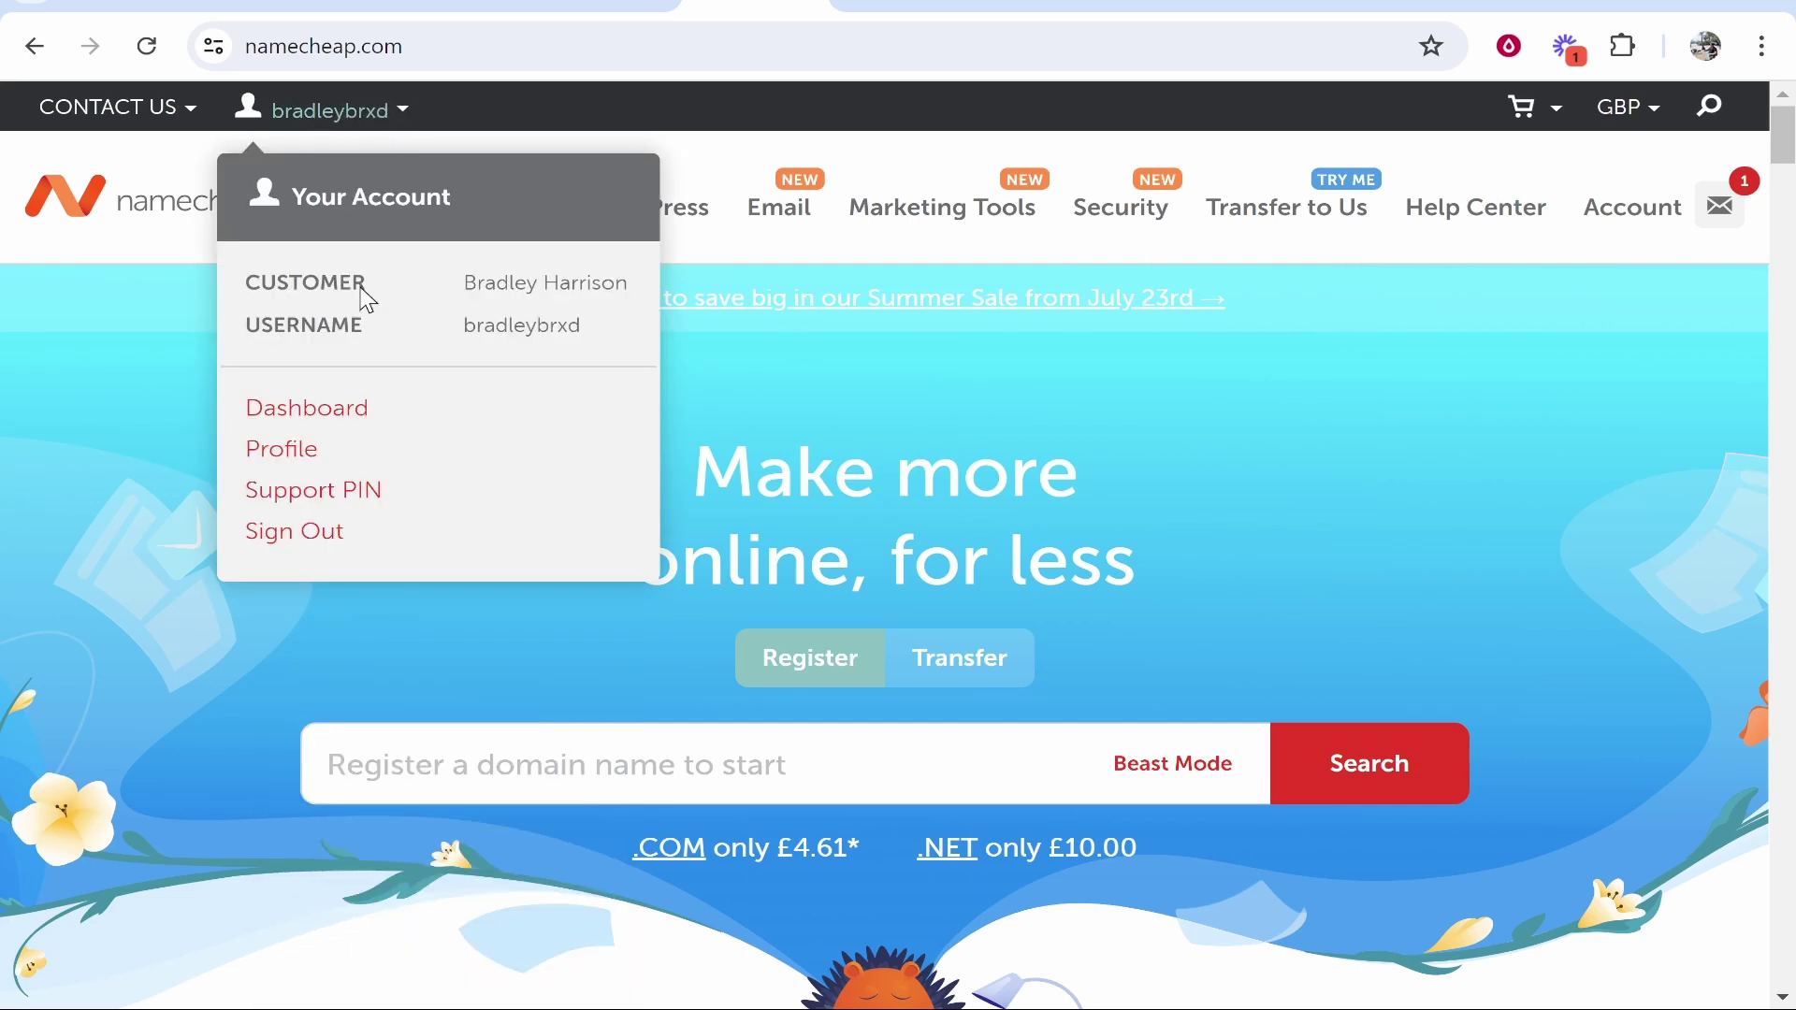
left_click(349, 412)
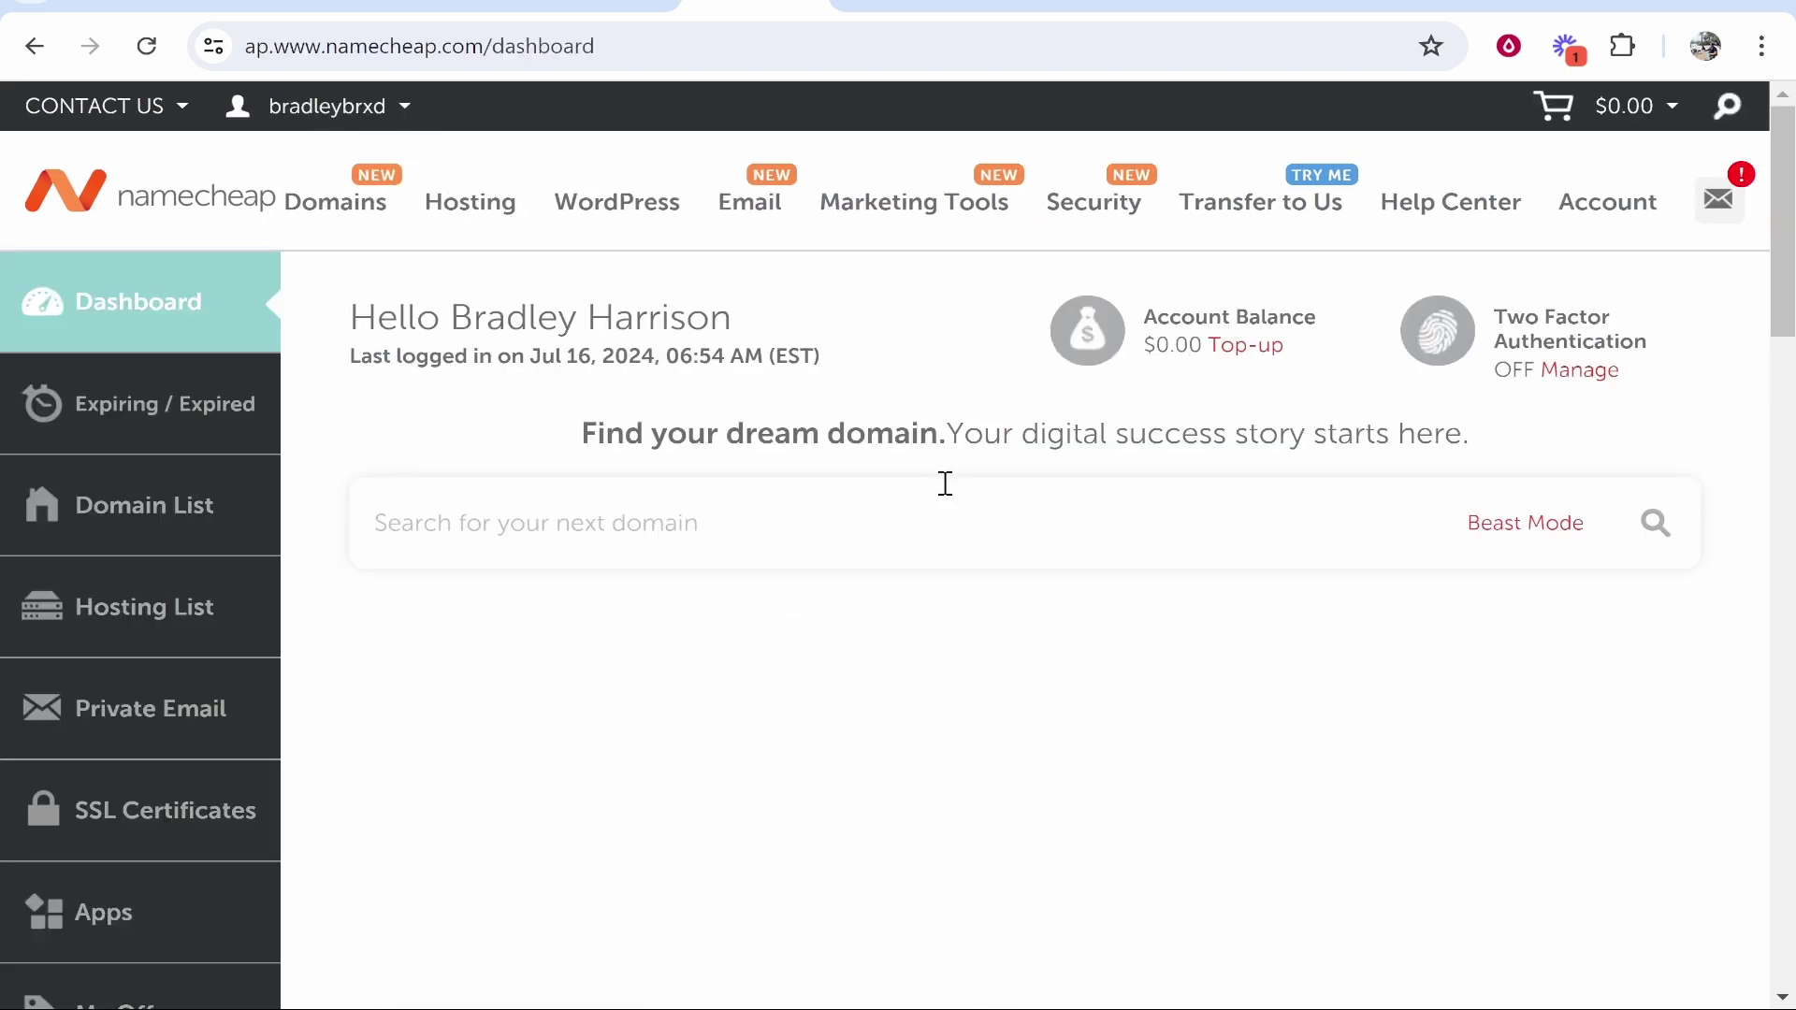
scroll(948, 486, "down", 2)
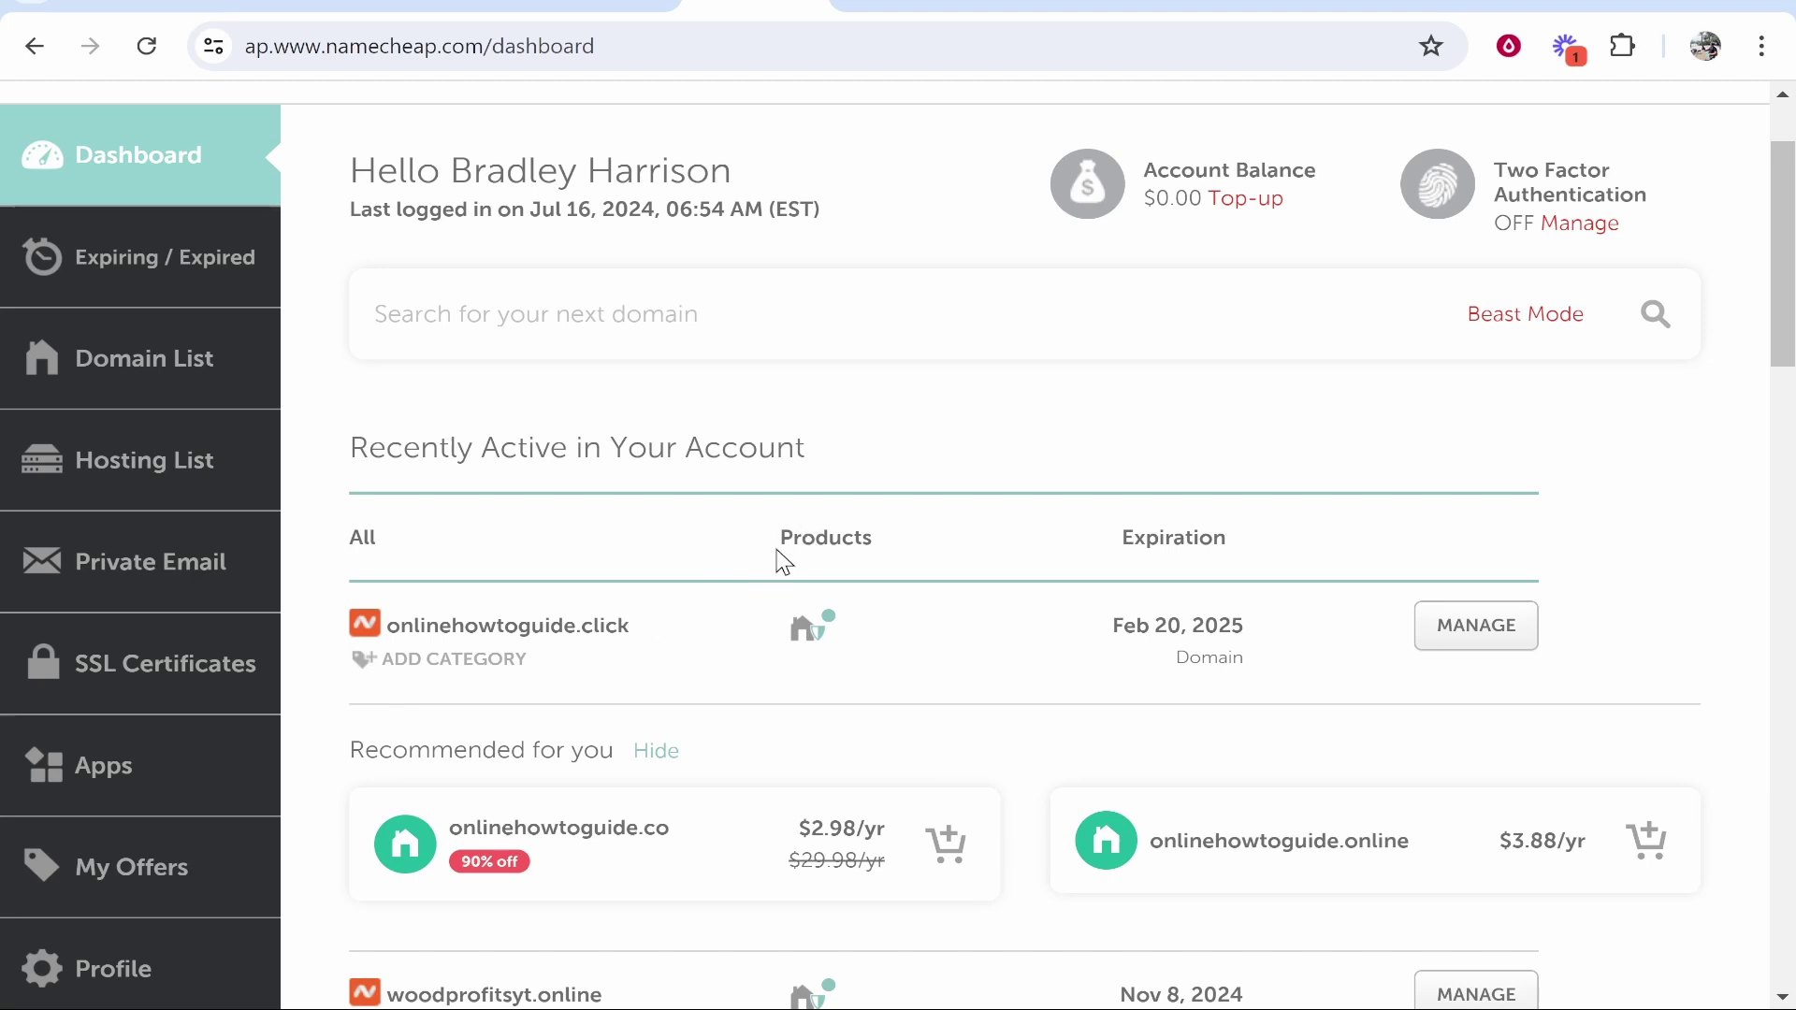
left_click(907, 6)
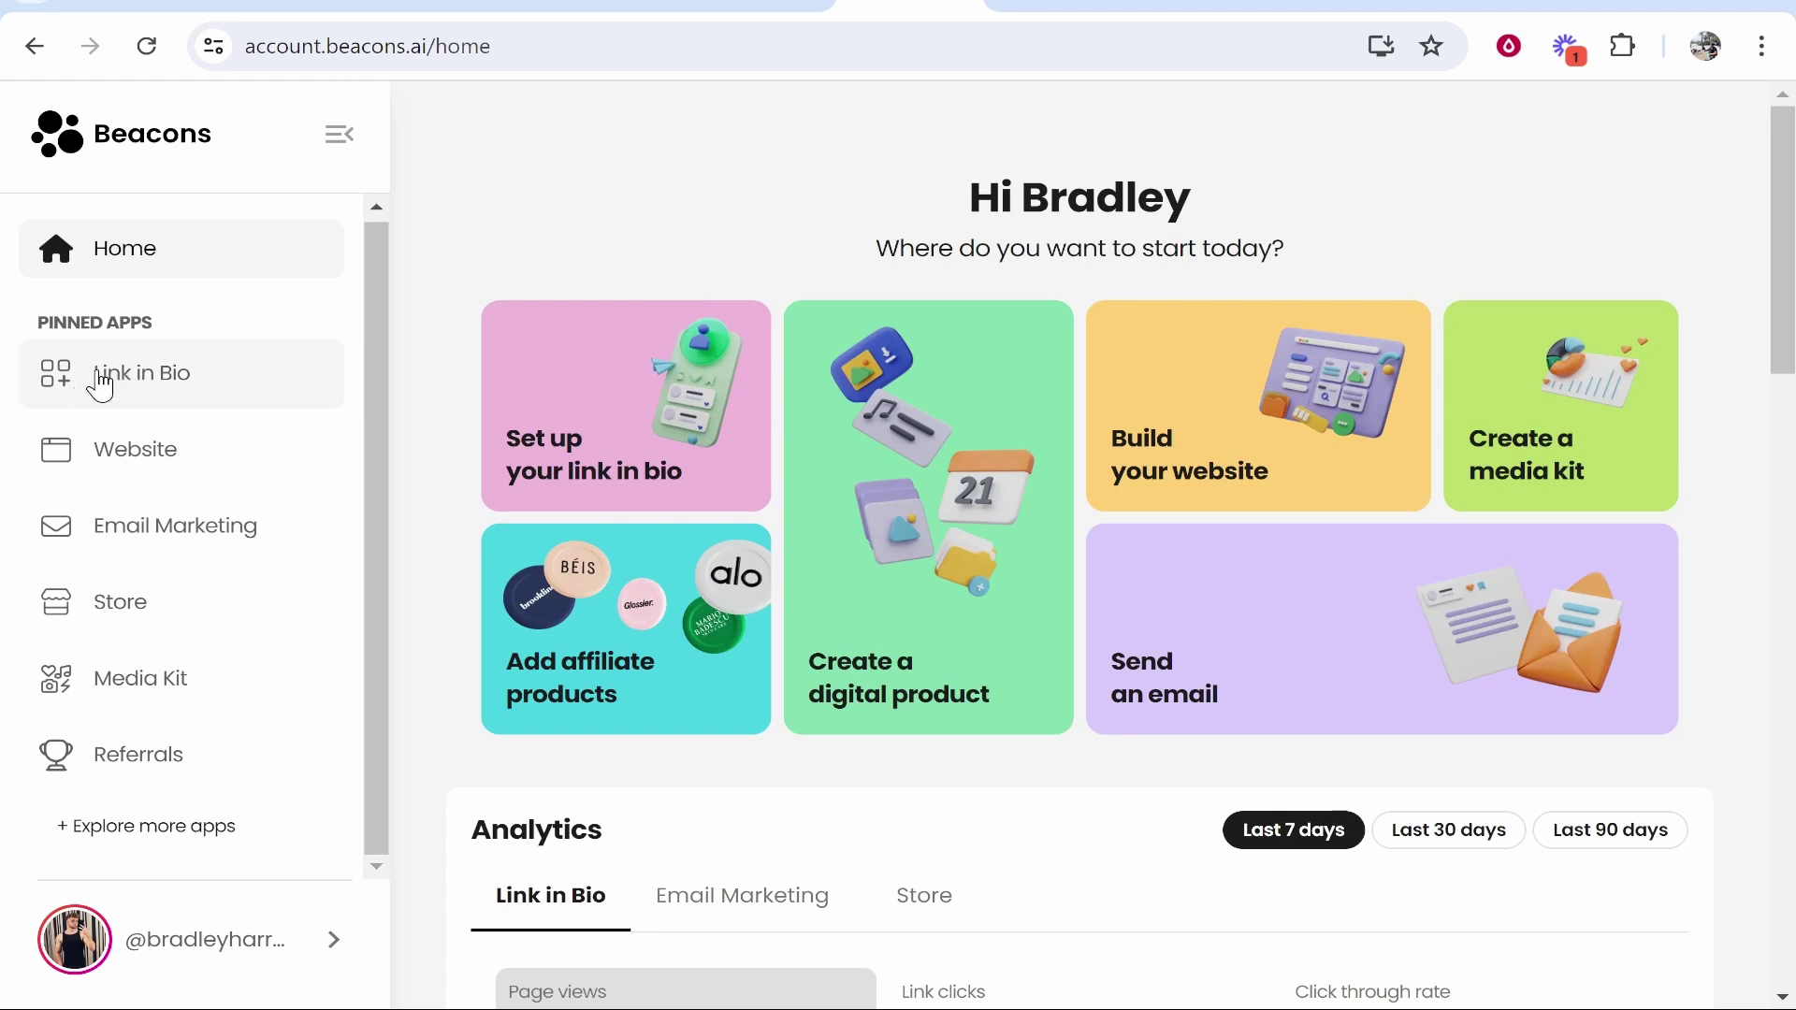
Open Link in Bio settings and inspect the Custom domain section's active linked domain.
left_click(130, 391)
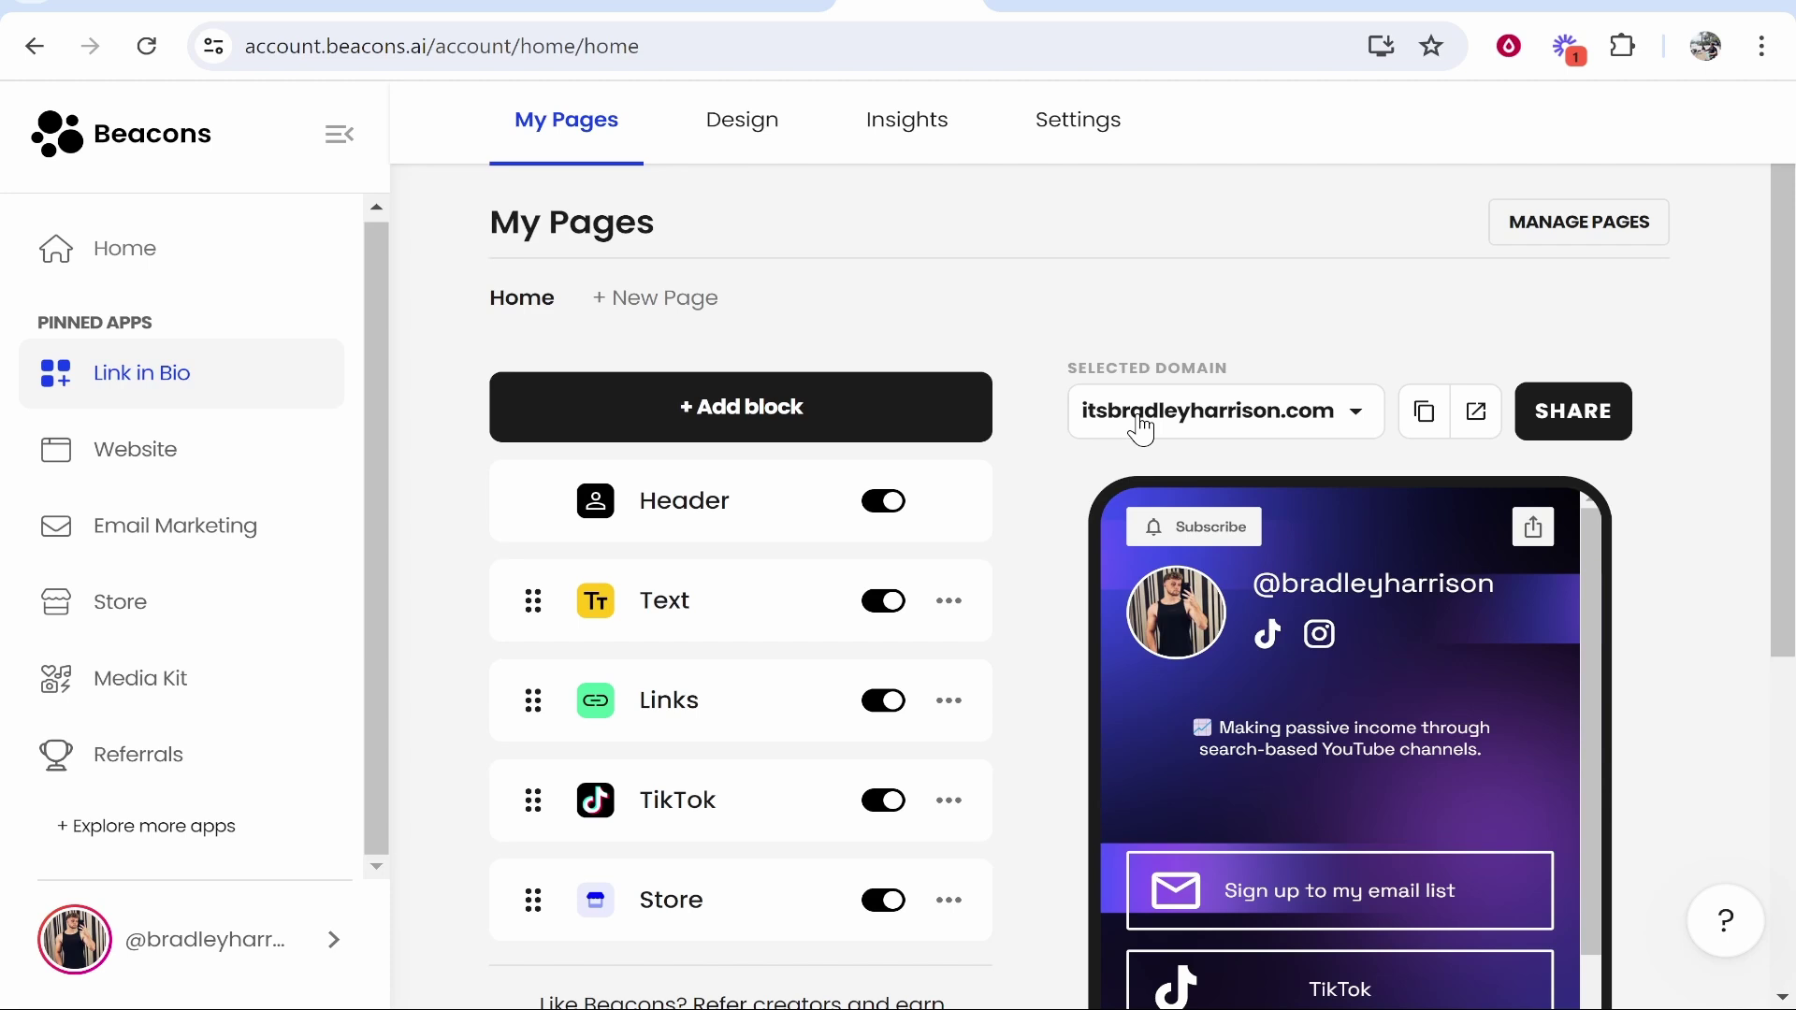
left_click(1081, 134)
left_click_drag(748, 348, 509, 341)
left_click(795, 411)
scroll(801, 415, "down", 2)
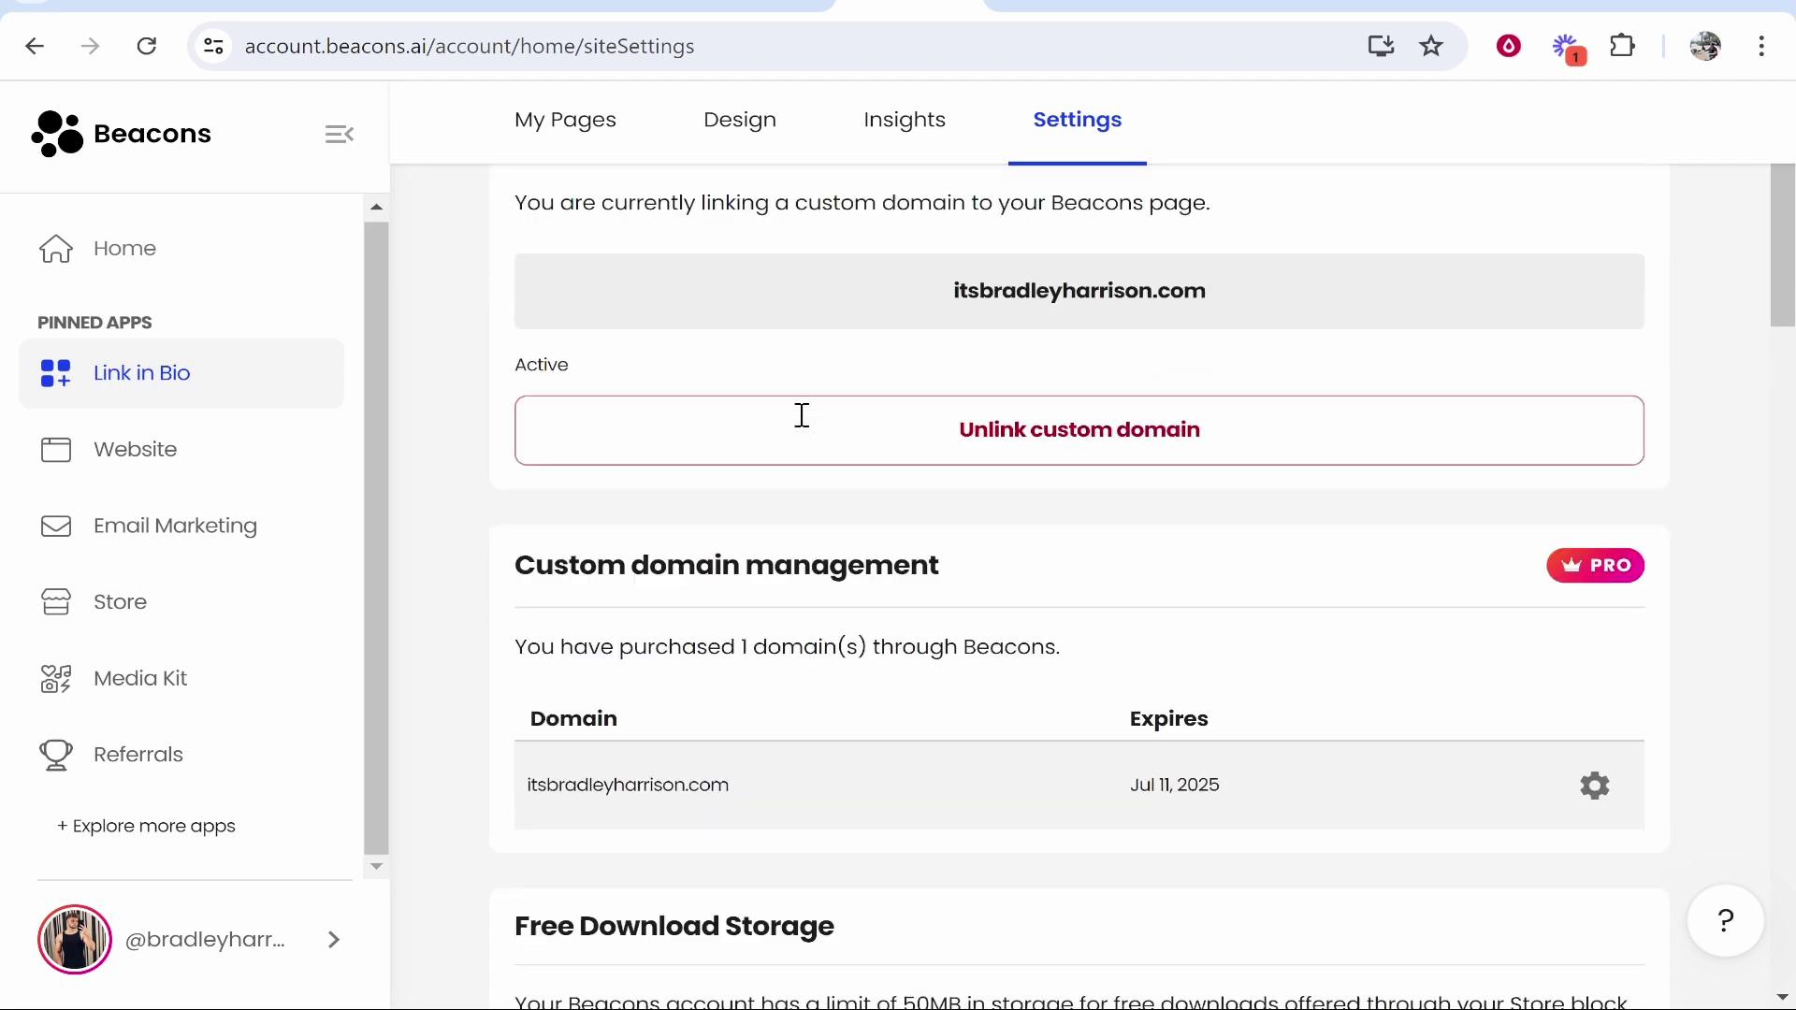
scroll(802, 414, "down", 1)
left_click_drag(634, 577, 1091, 545)
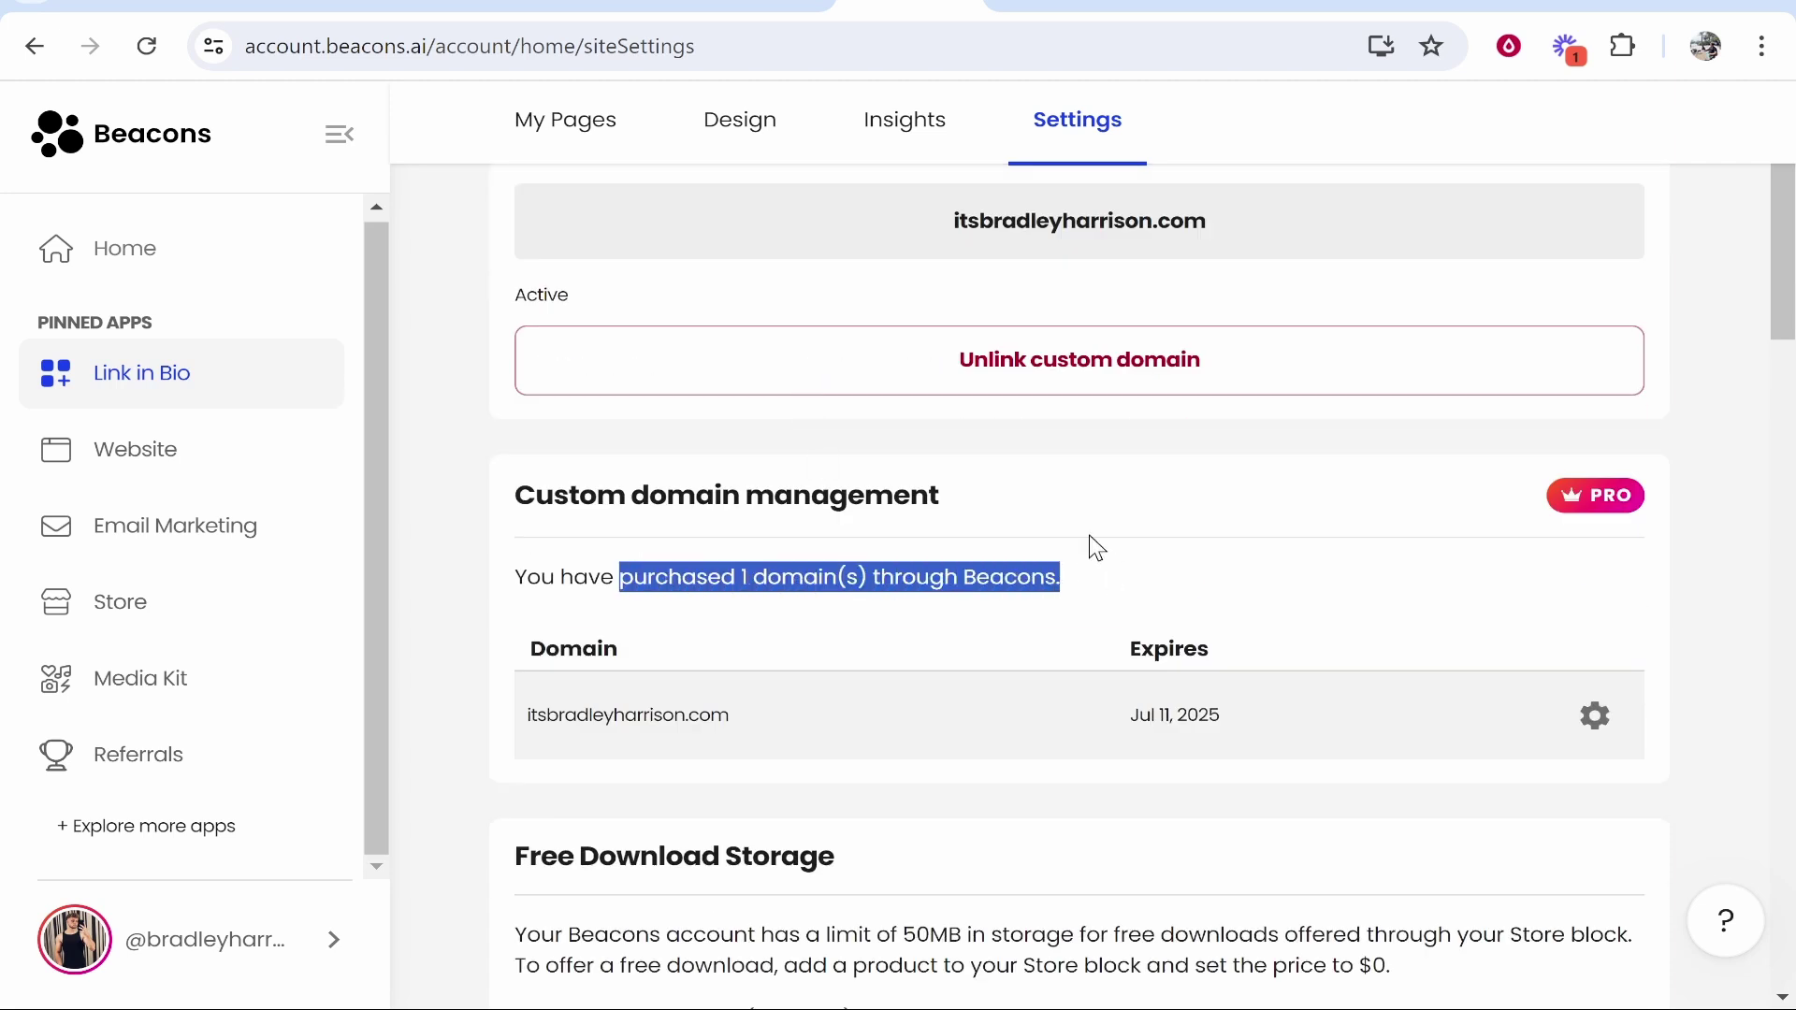
Unlink the current custom domain, pasting its name into the confirmation box.
left_click(1091, 546)
scroll(1123, 617, "up", 3)
left_click(1109, 667)
left_click_drag(729, 488, 475, 487)
key("ctrl+c")
left_click(725, 613)
key("ctrl+v")
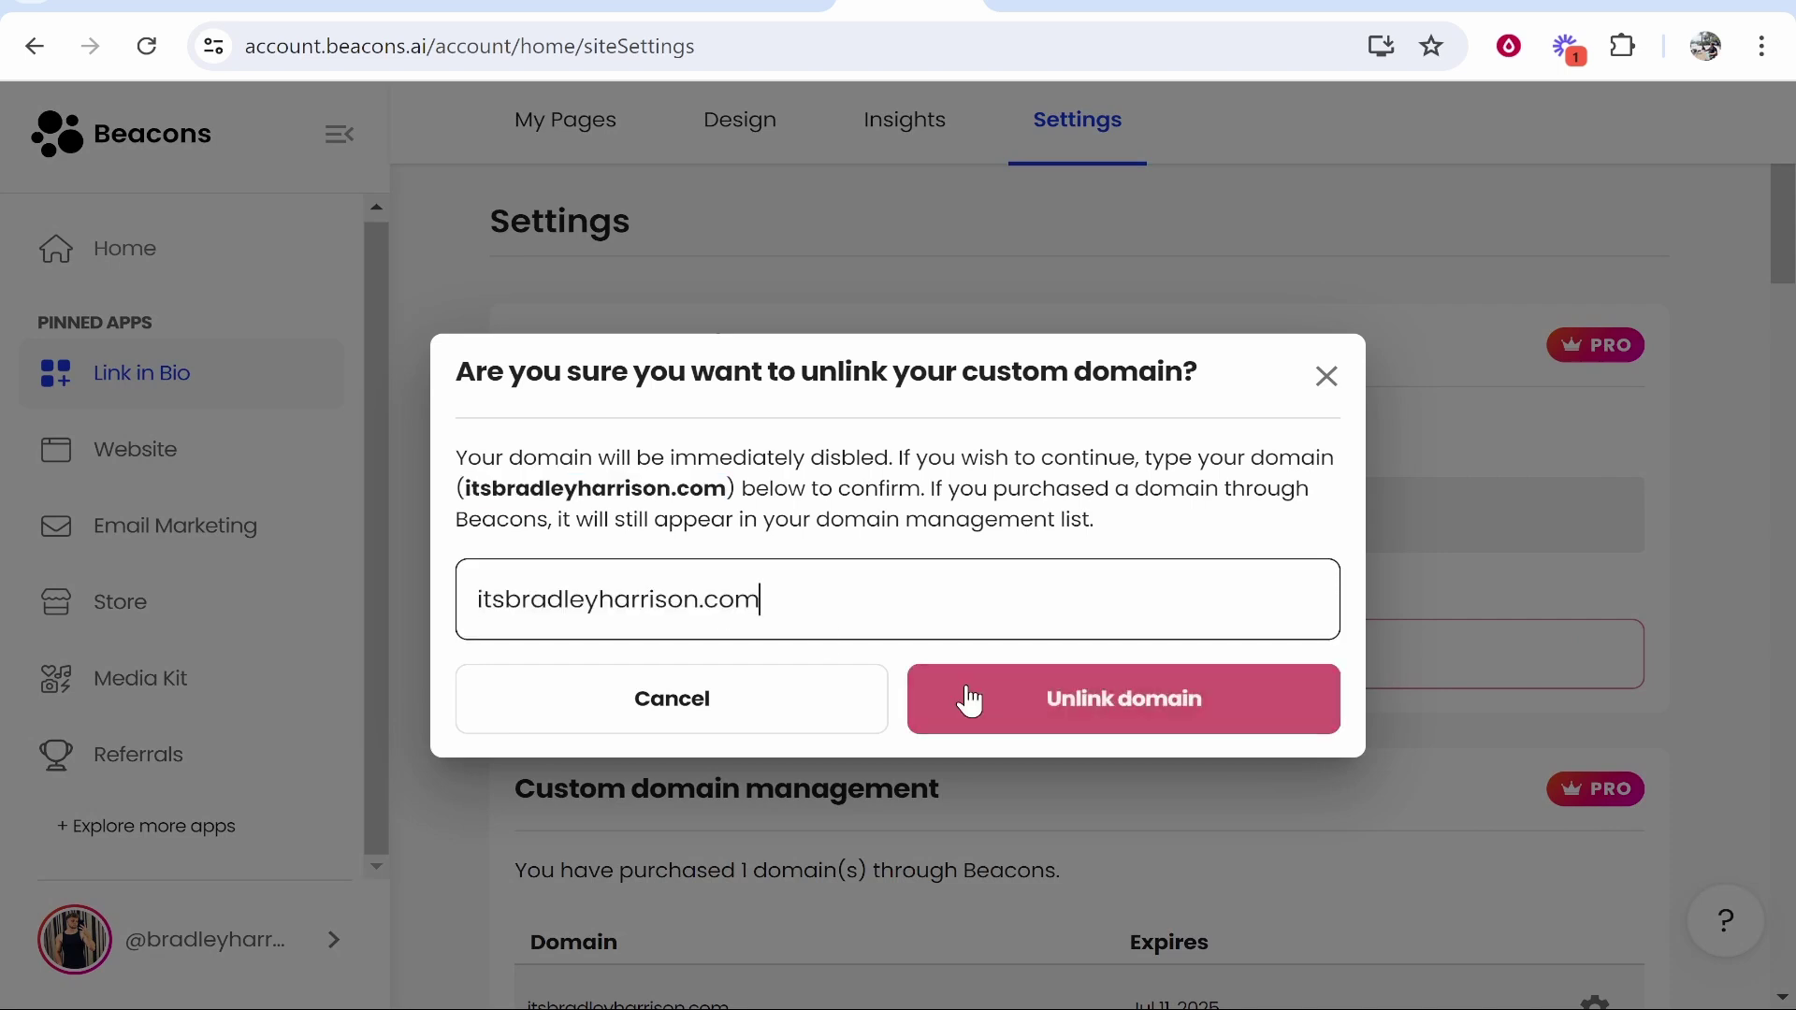
left_click(1107, 718)
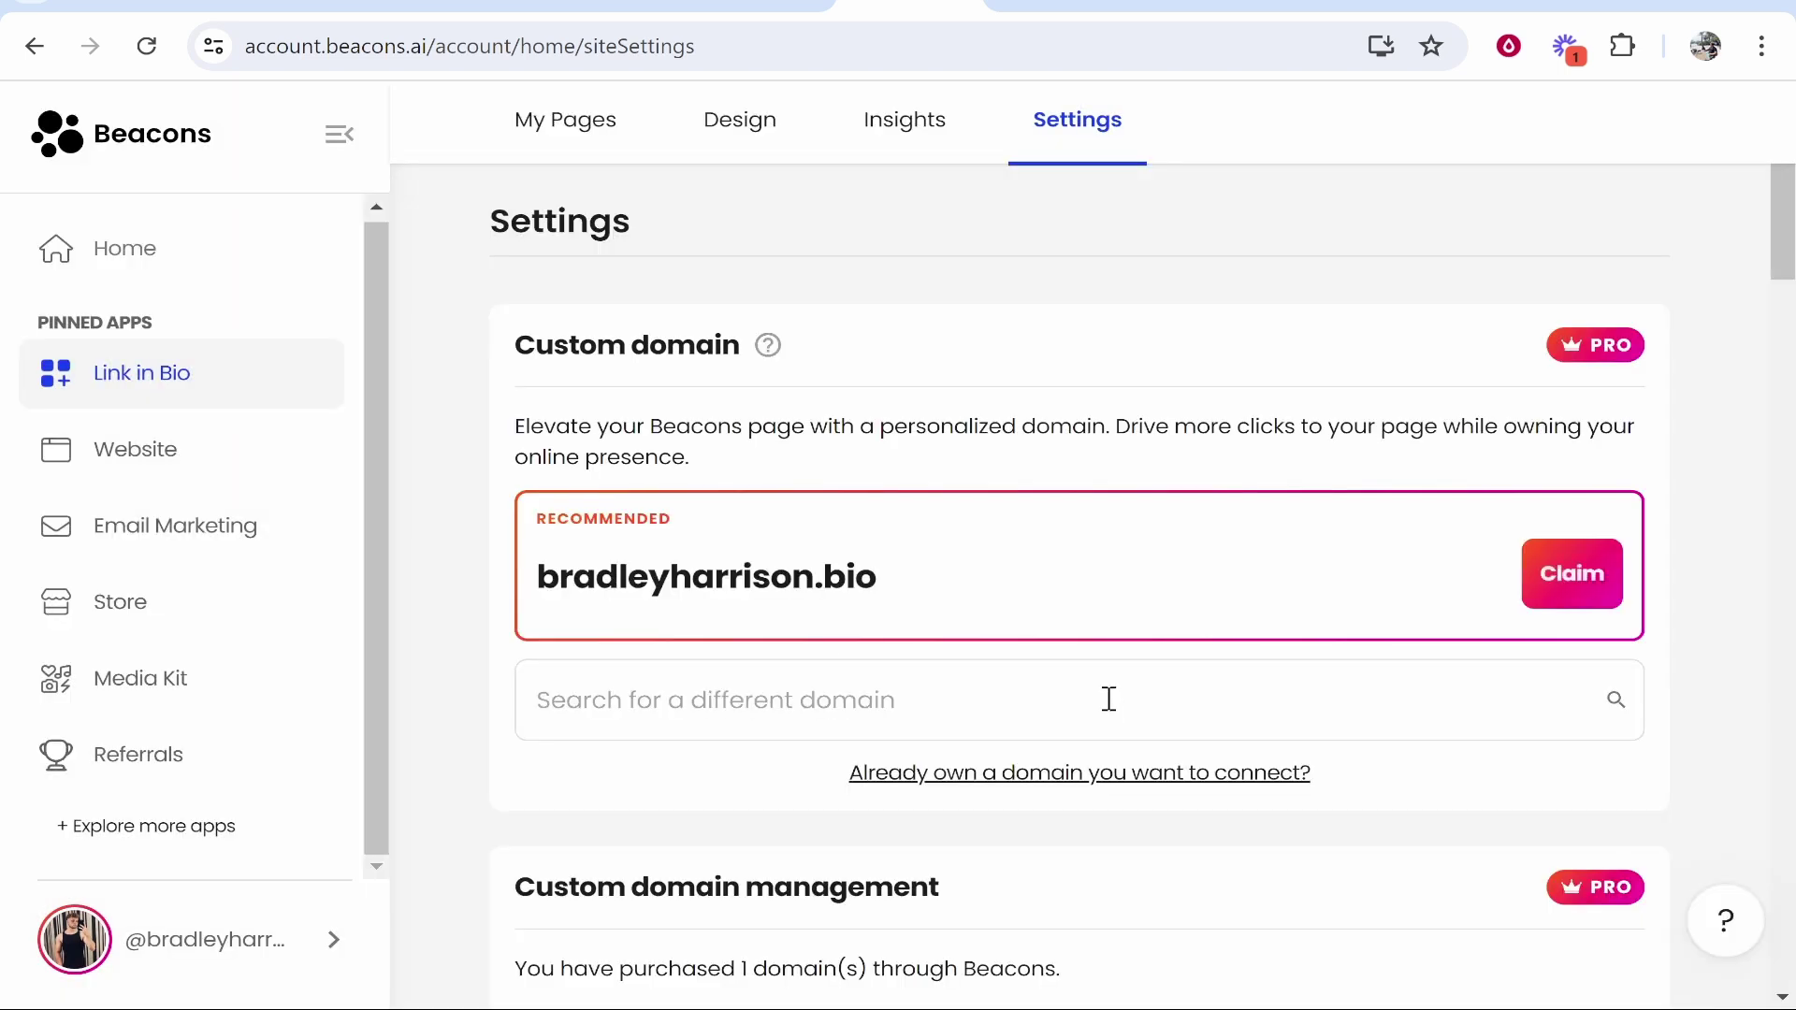
Review Custom domain management, then select onlinehowtoguide.click on the Namecheap dashboard.
scroll(1507, 886, "down", 5)
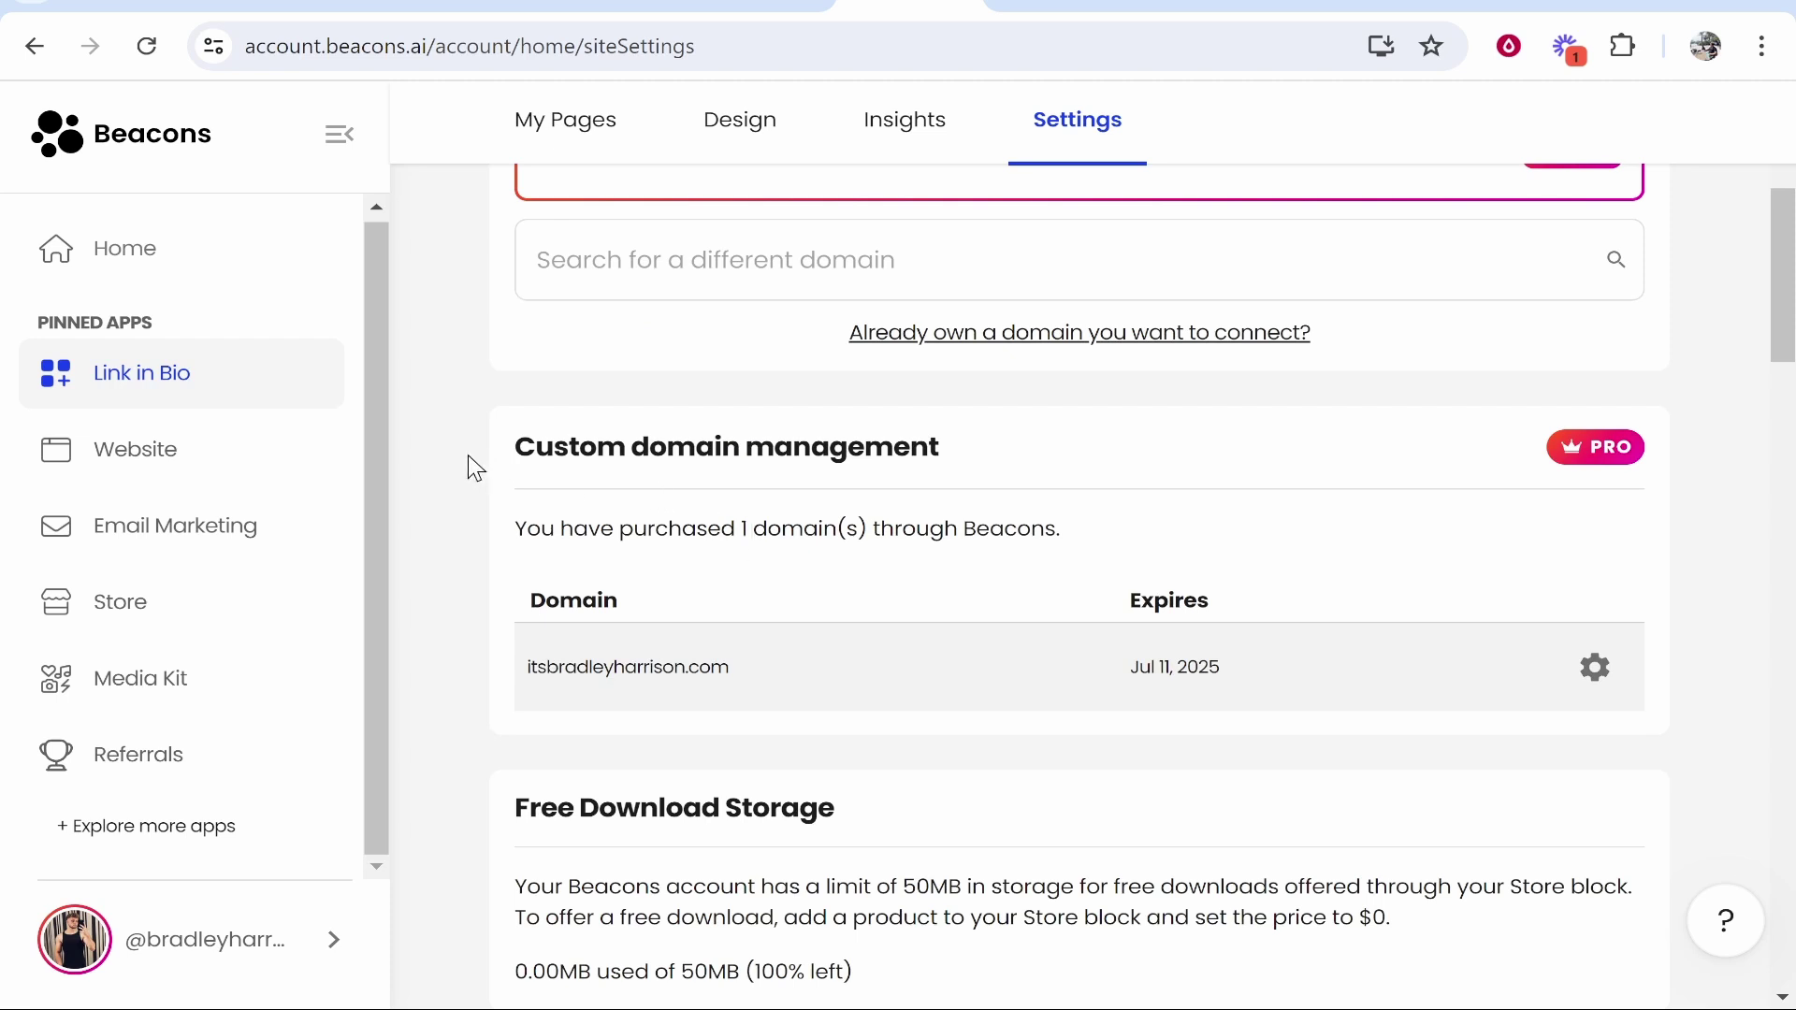
left_click_drag(506, 458, 963, 449)
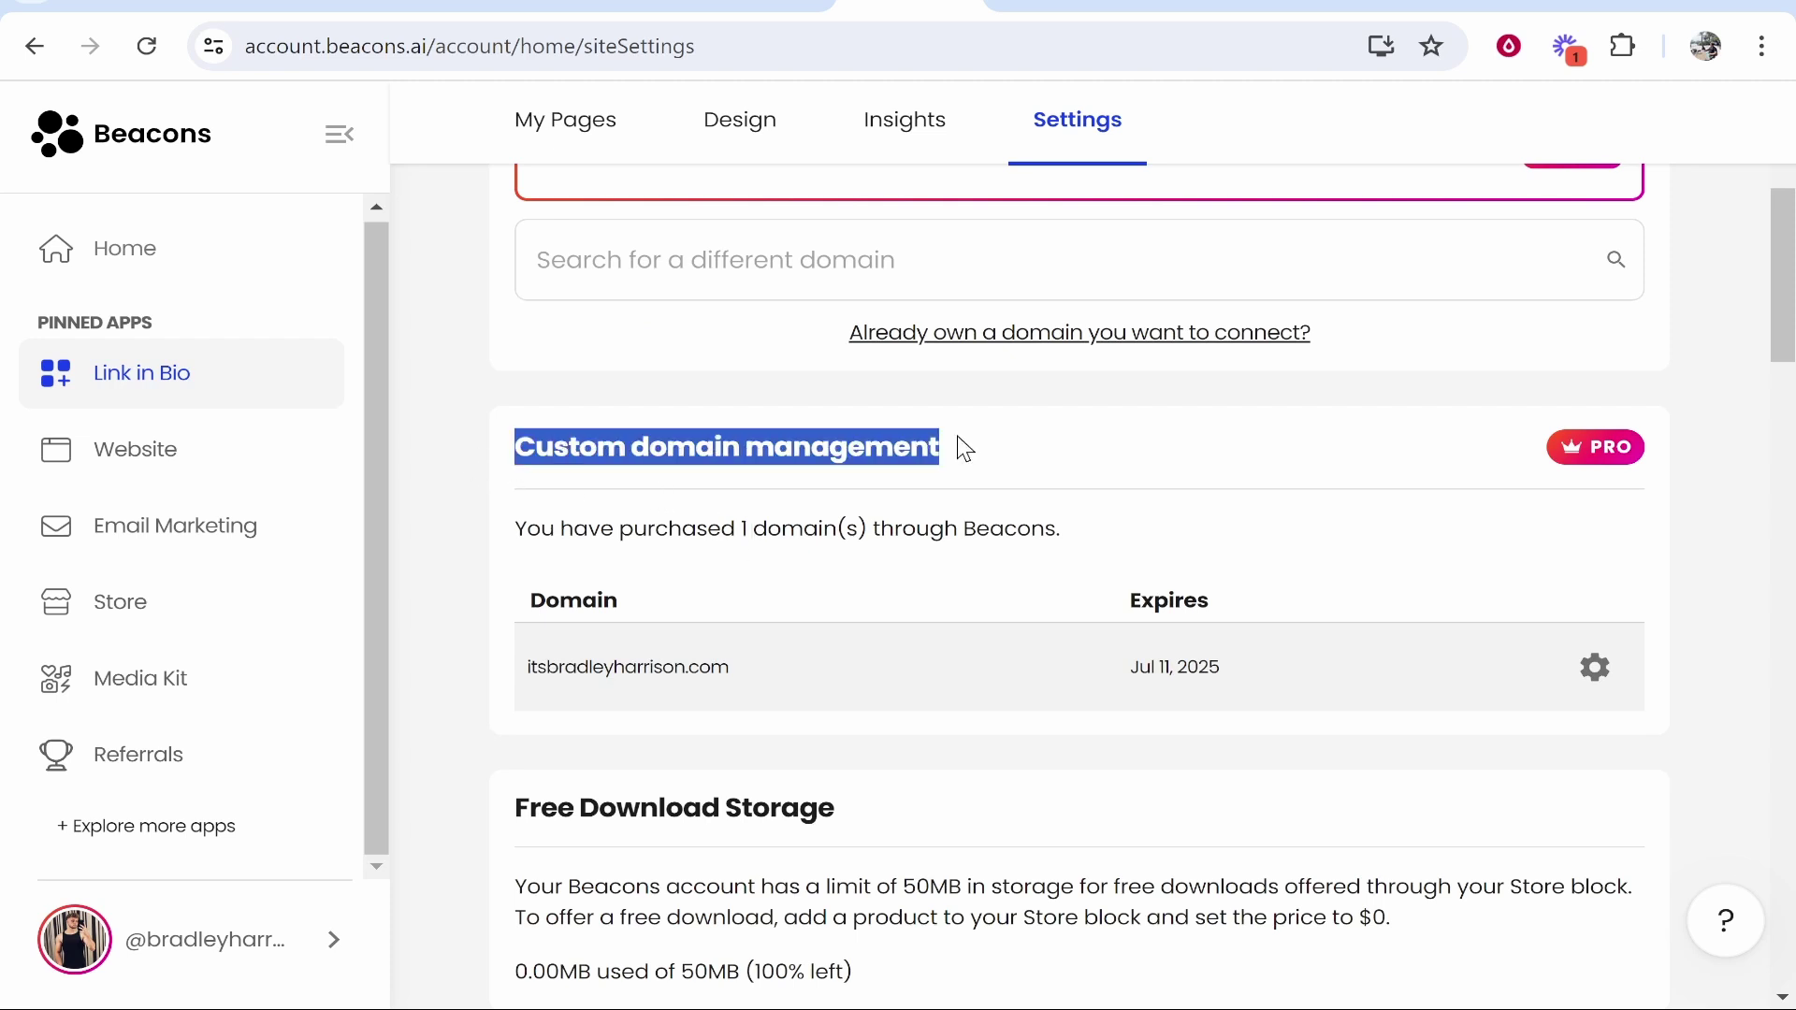
left_click(975, 418)
left_click_drag(731, 667, 505, 684)
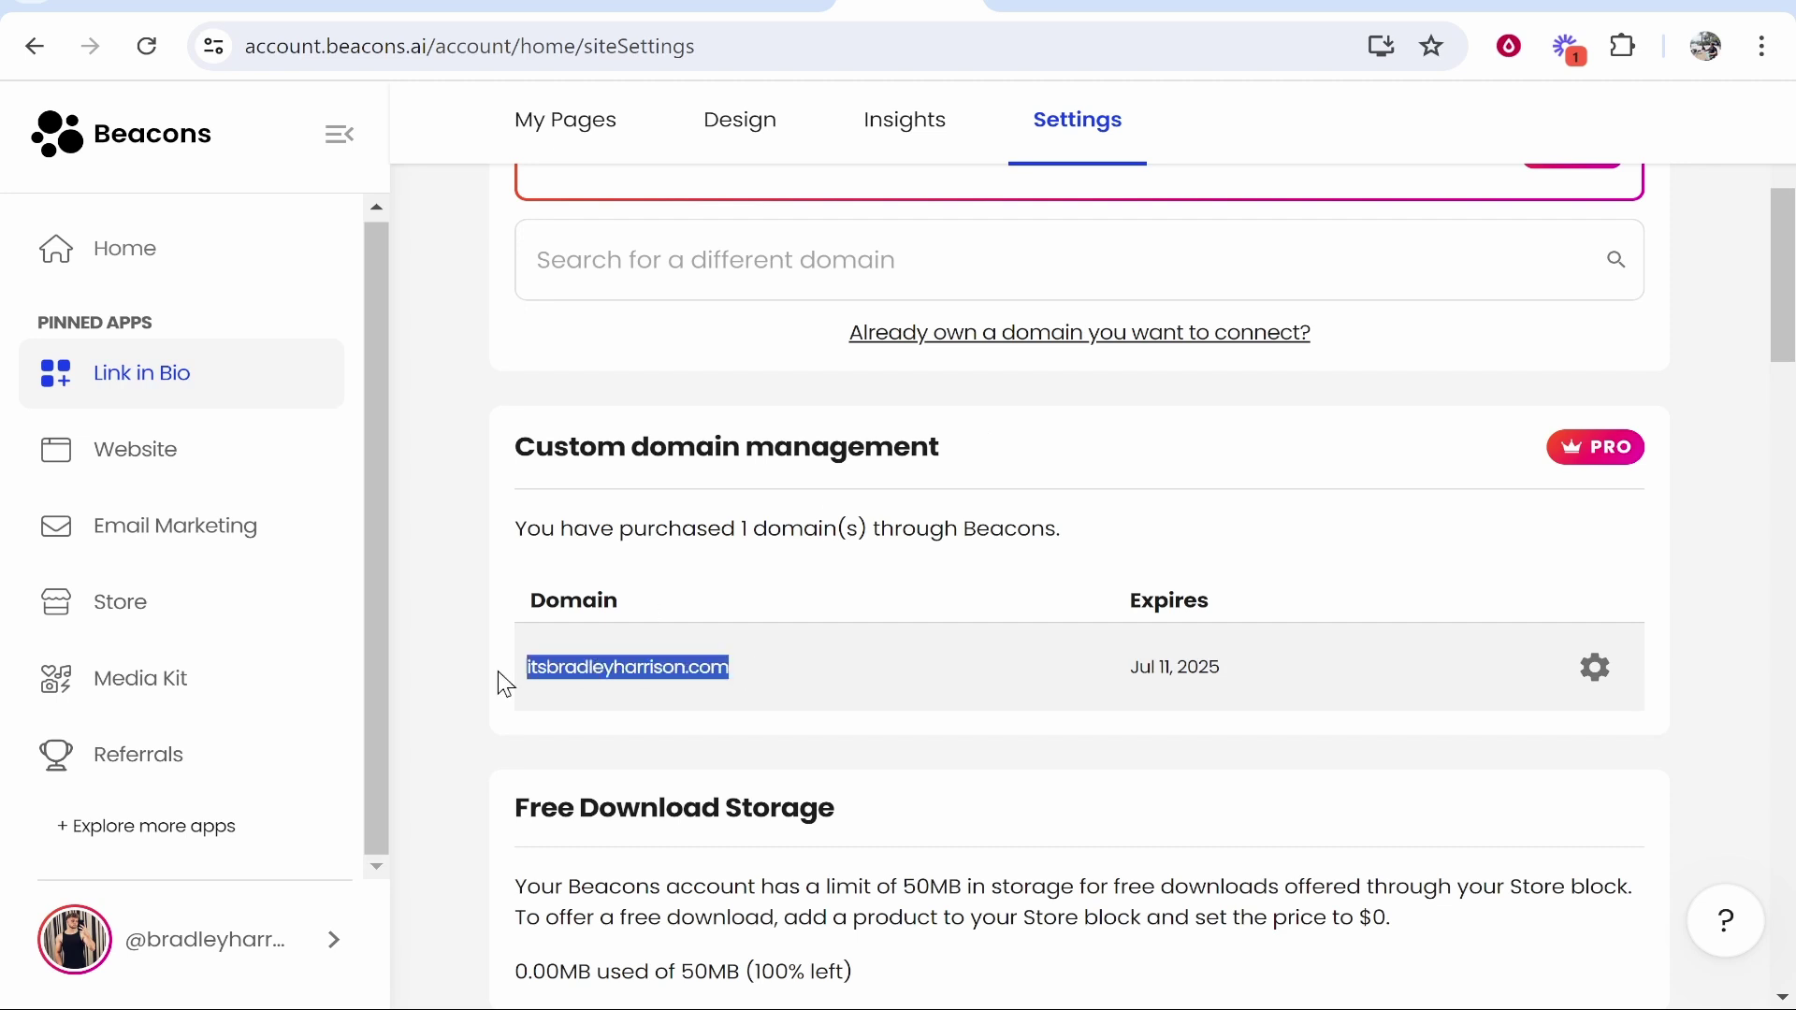
scroll(945, 642, "up", 3)
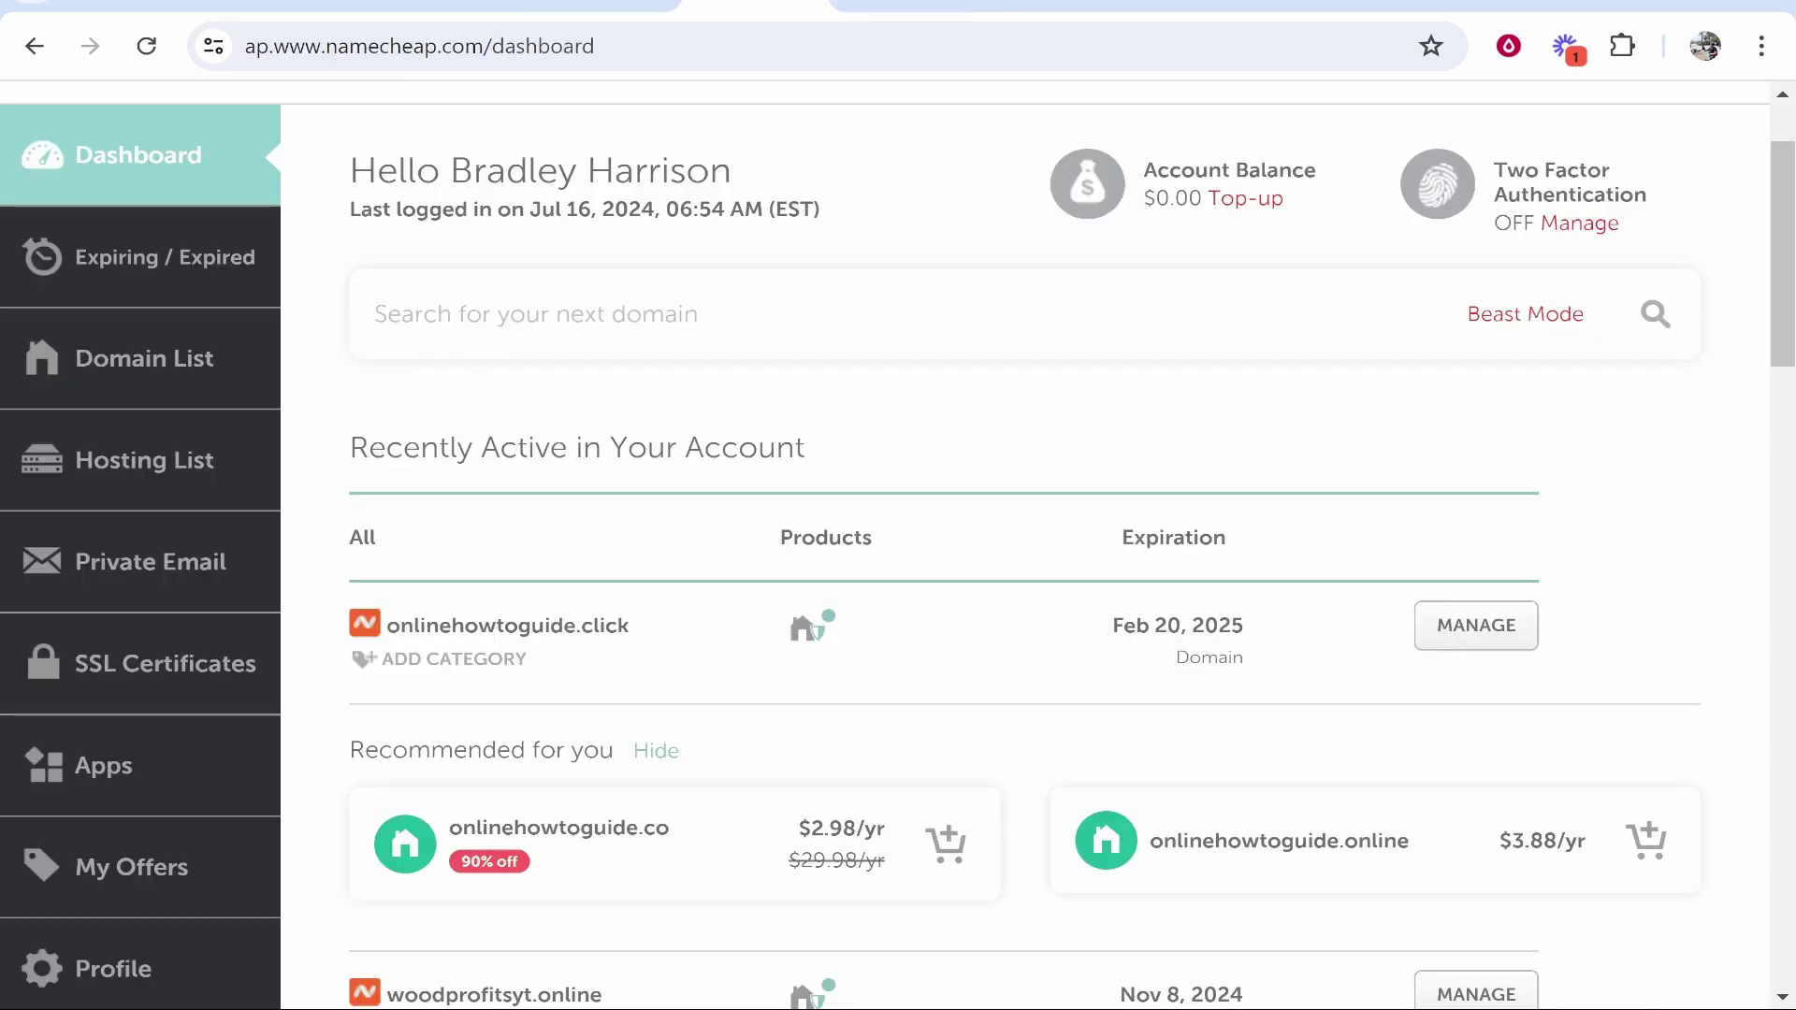
left_click(753, 5)
left_click_drag(674, 626, 388, 645)
Copy onlinehowtoguide.click from Namecheap and open Beacons' 'Already own a domain' form.
right_click(418, 625)
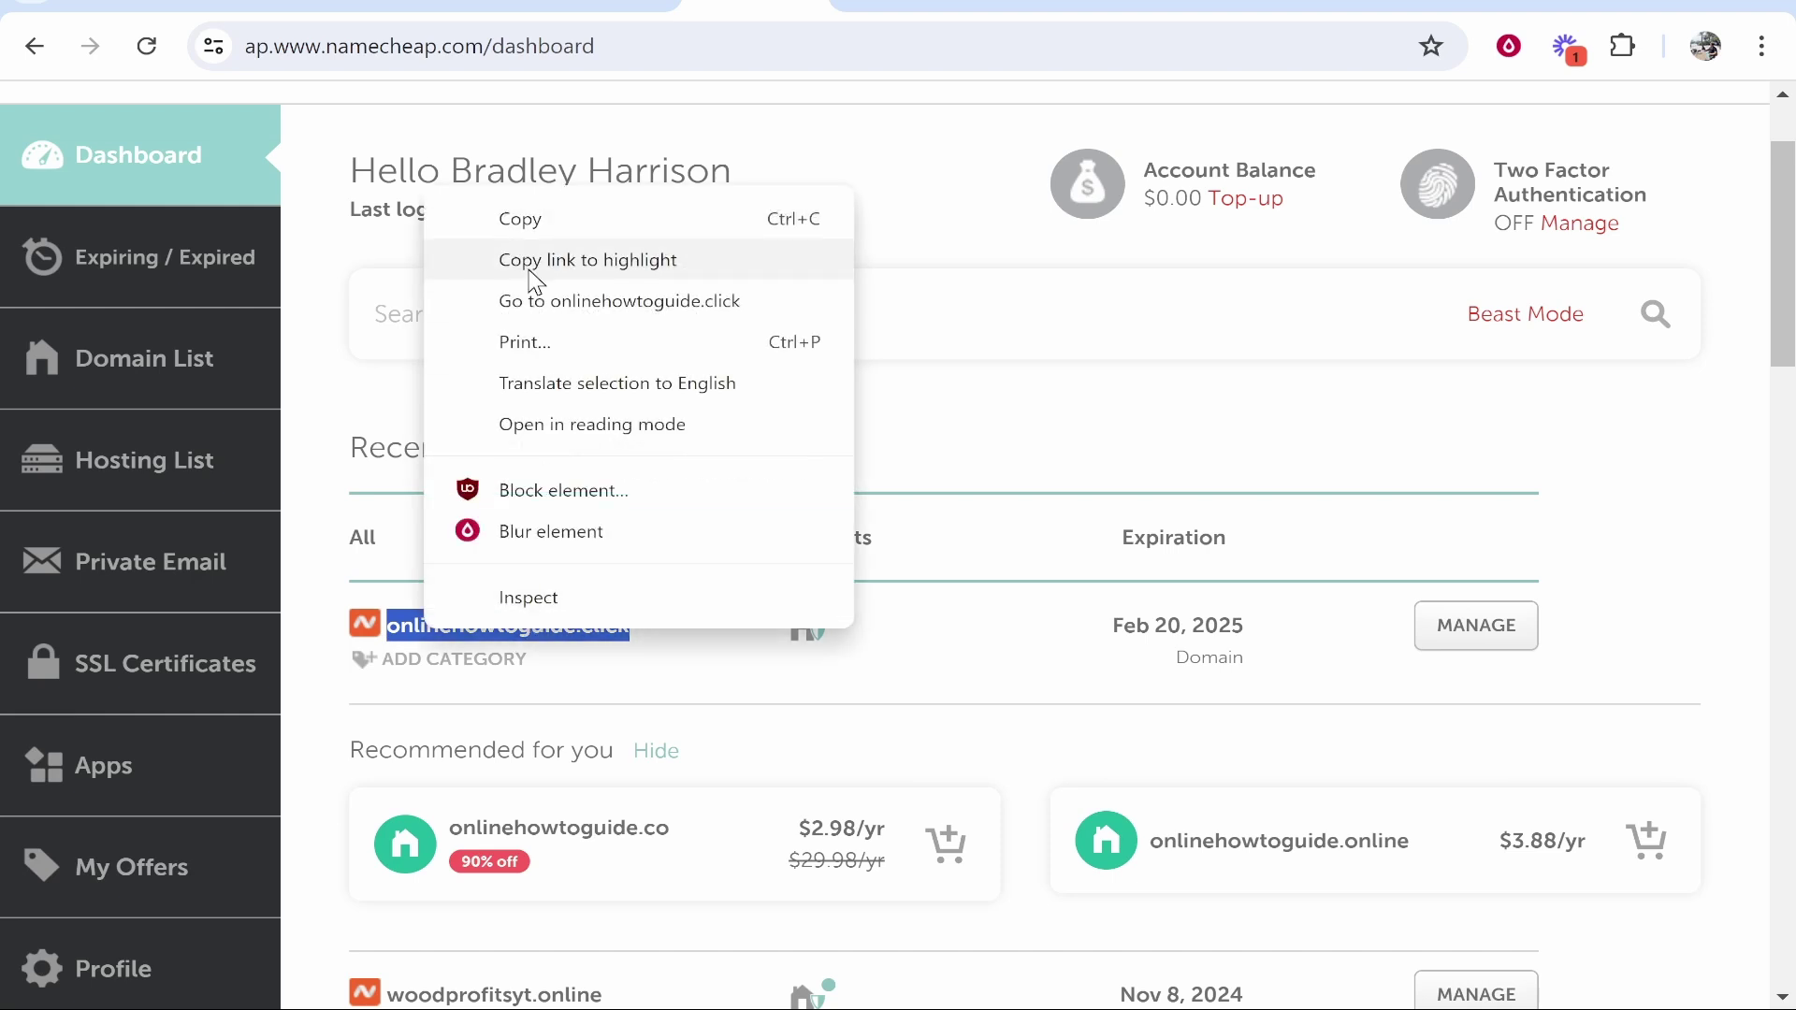
left_click(521, 225)
key("ctrl+Tab")
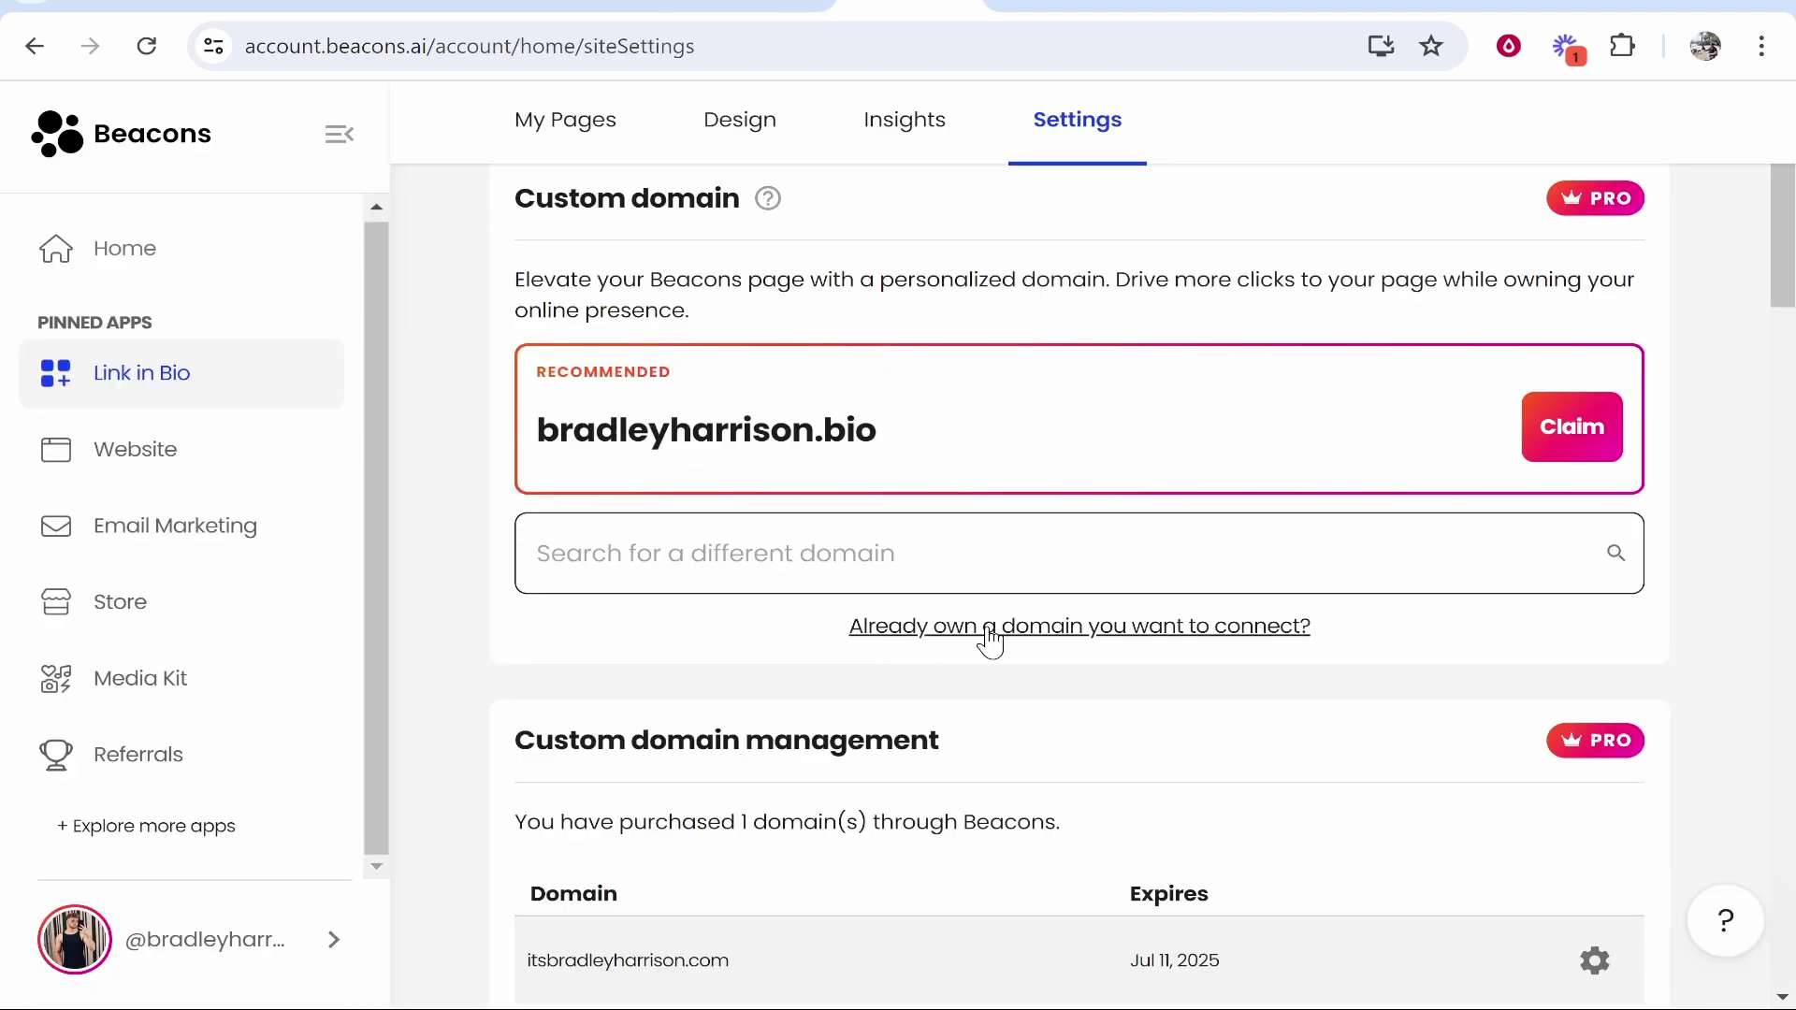
left_click(1247, 641)
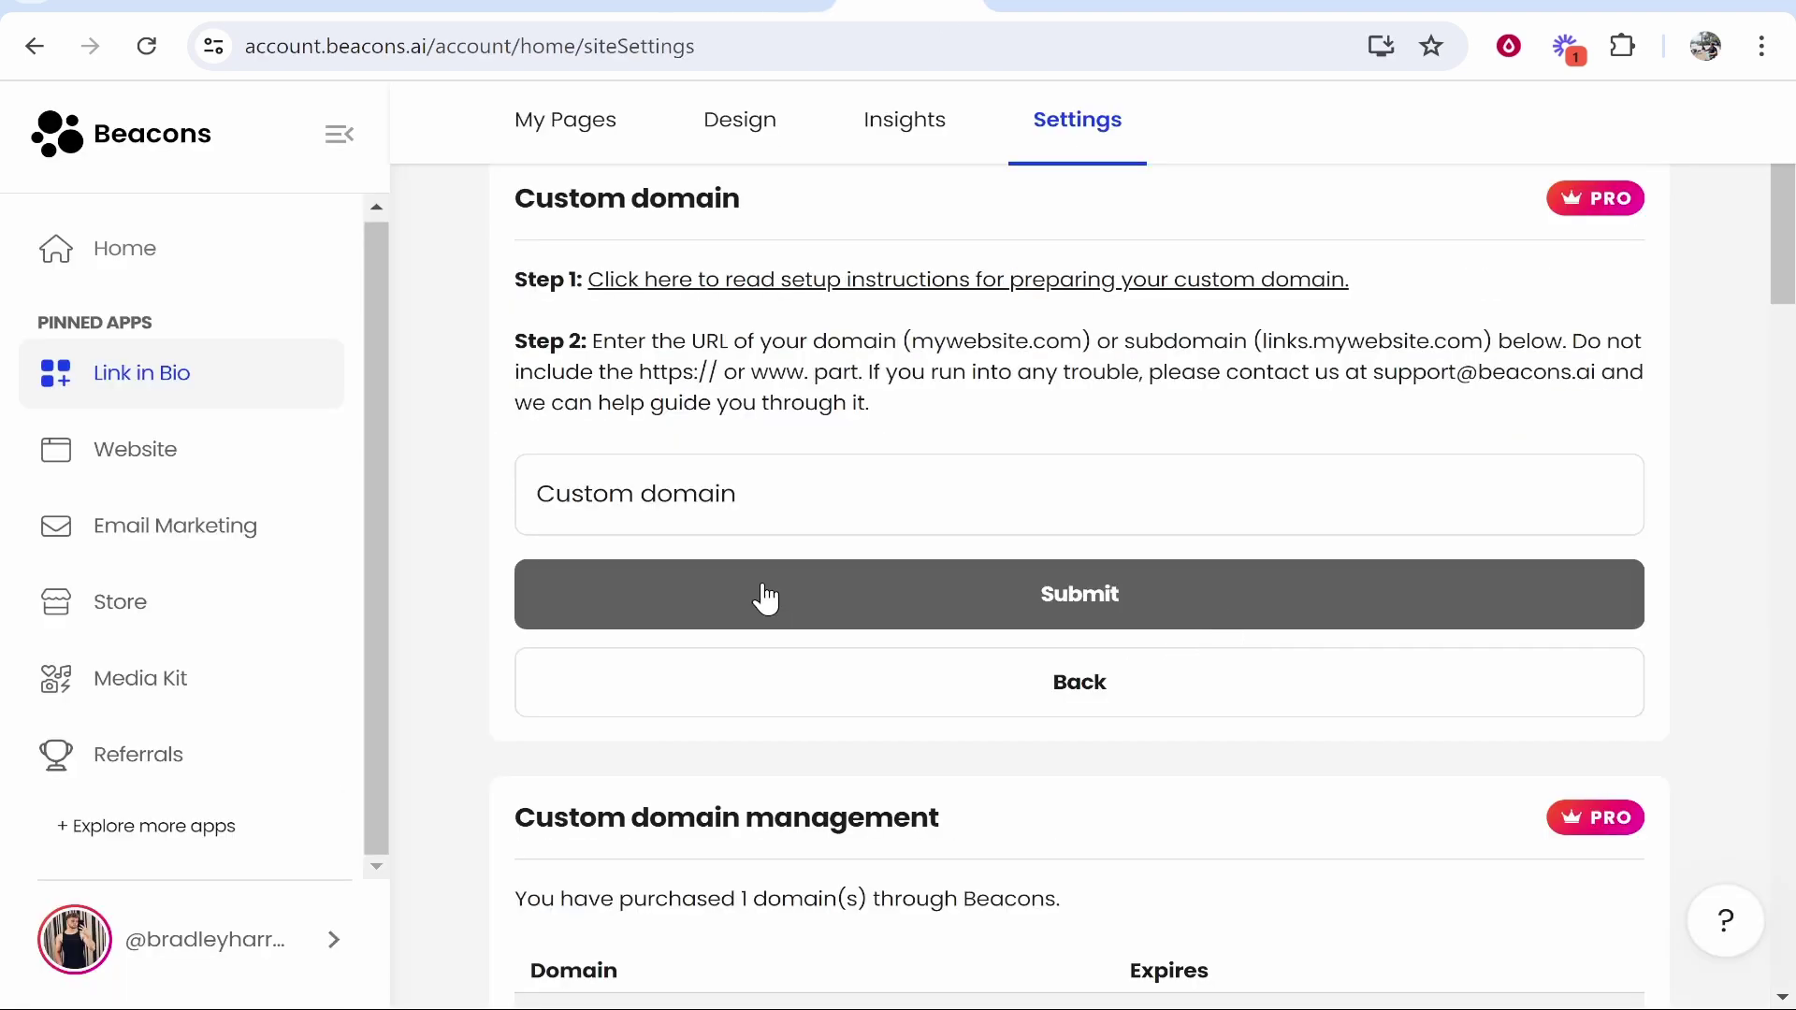
scroll(805, 654, "up", 2)
Paste onlinehowtoguide.click into Custom domain, submit it, and open the Step 1 setup article.
left_click(720, 652)
right_click(720, 652)
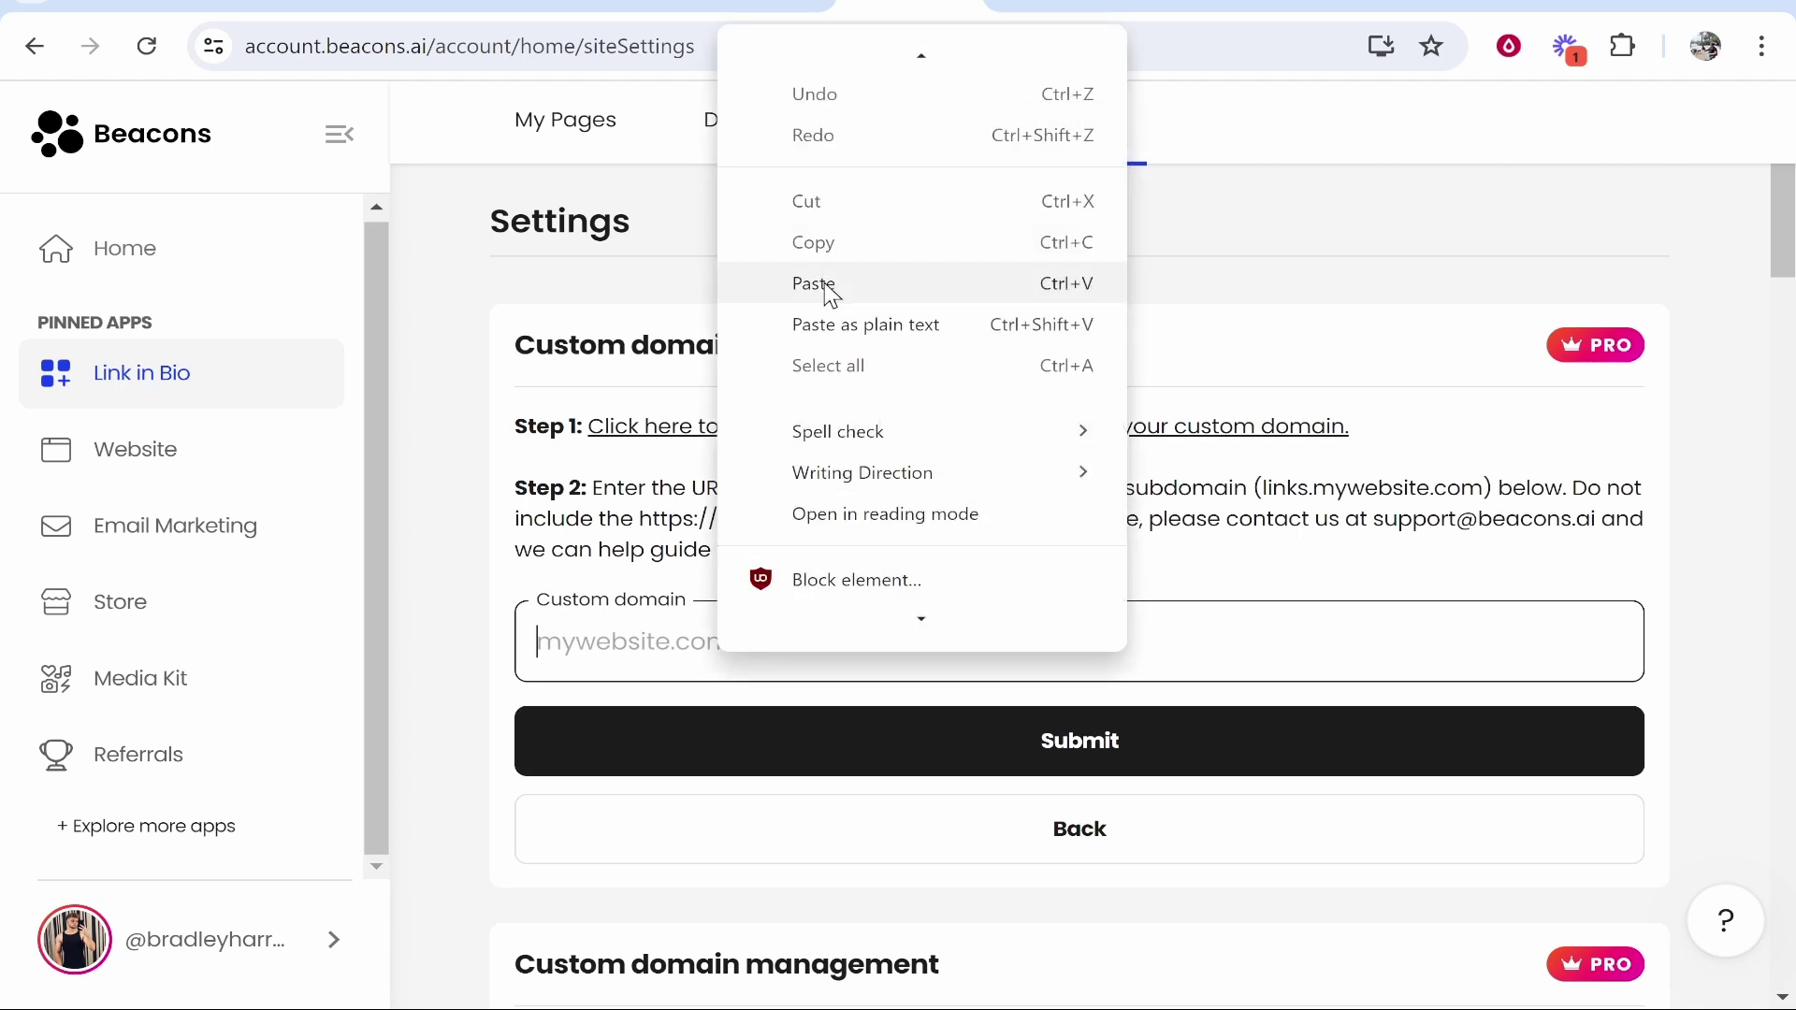
left_click(830, 287)
left_click(1179, 765)
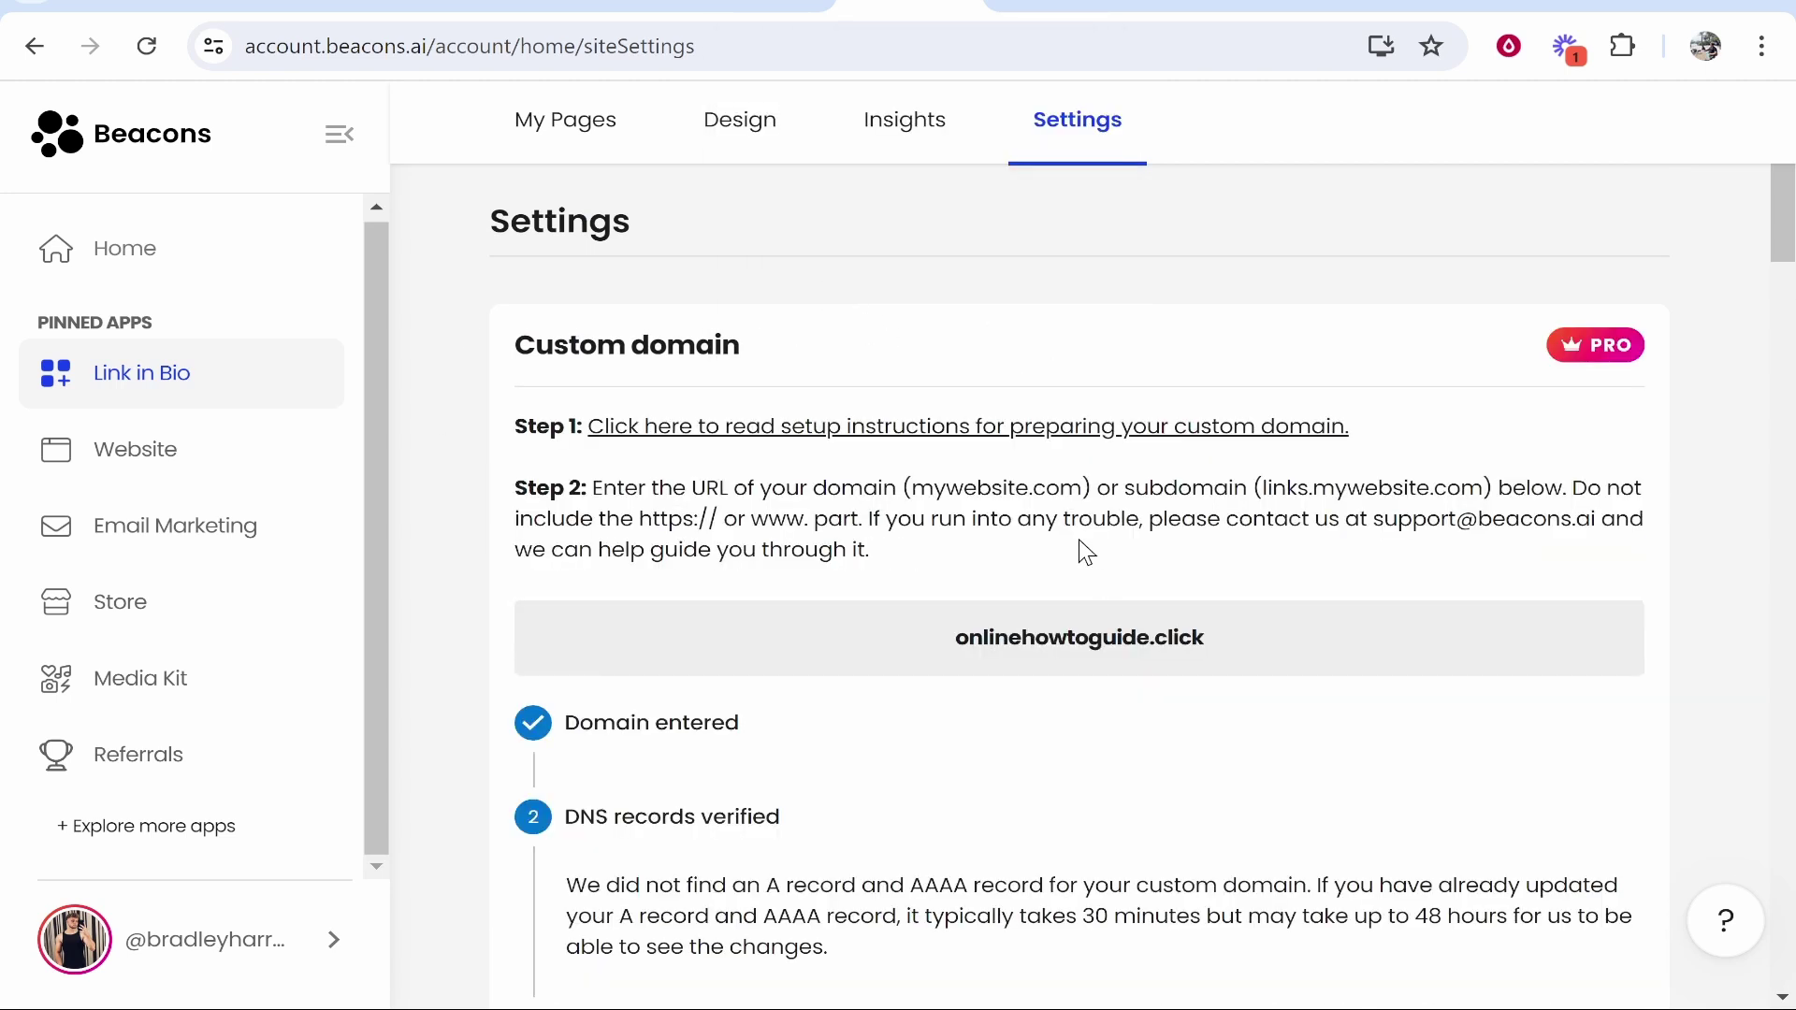
left_click(668, 429)
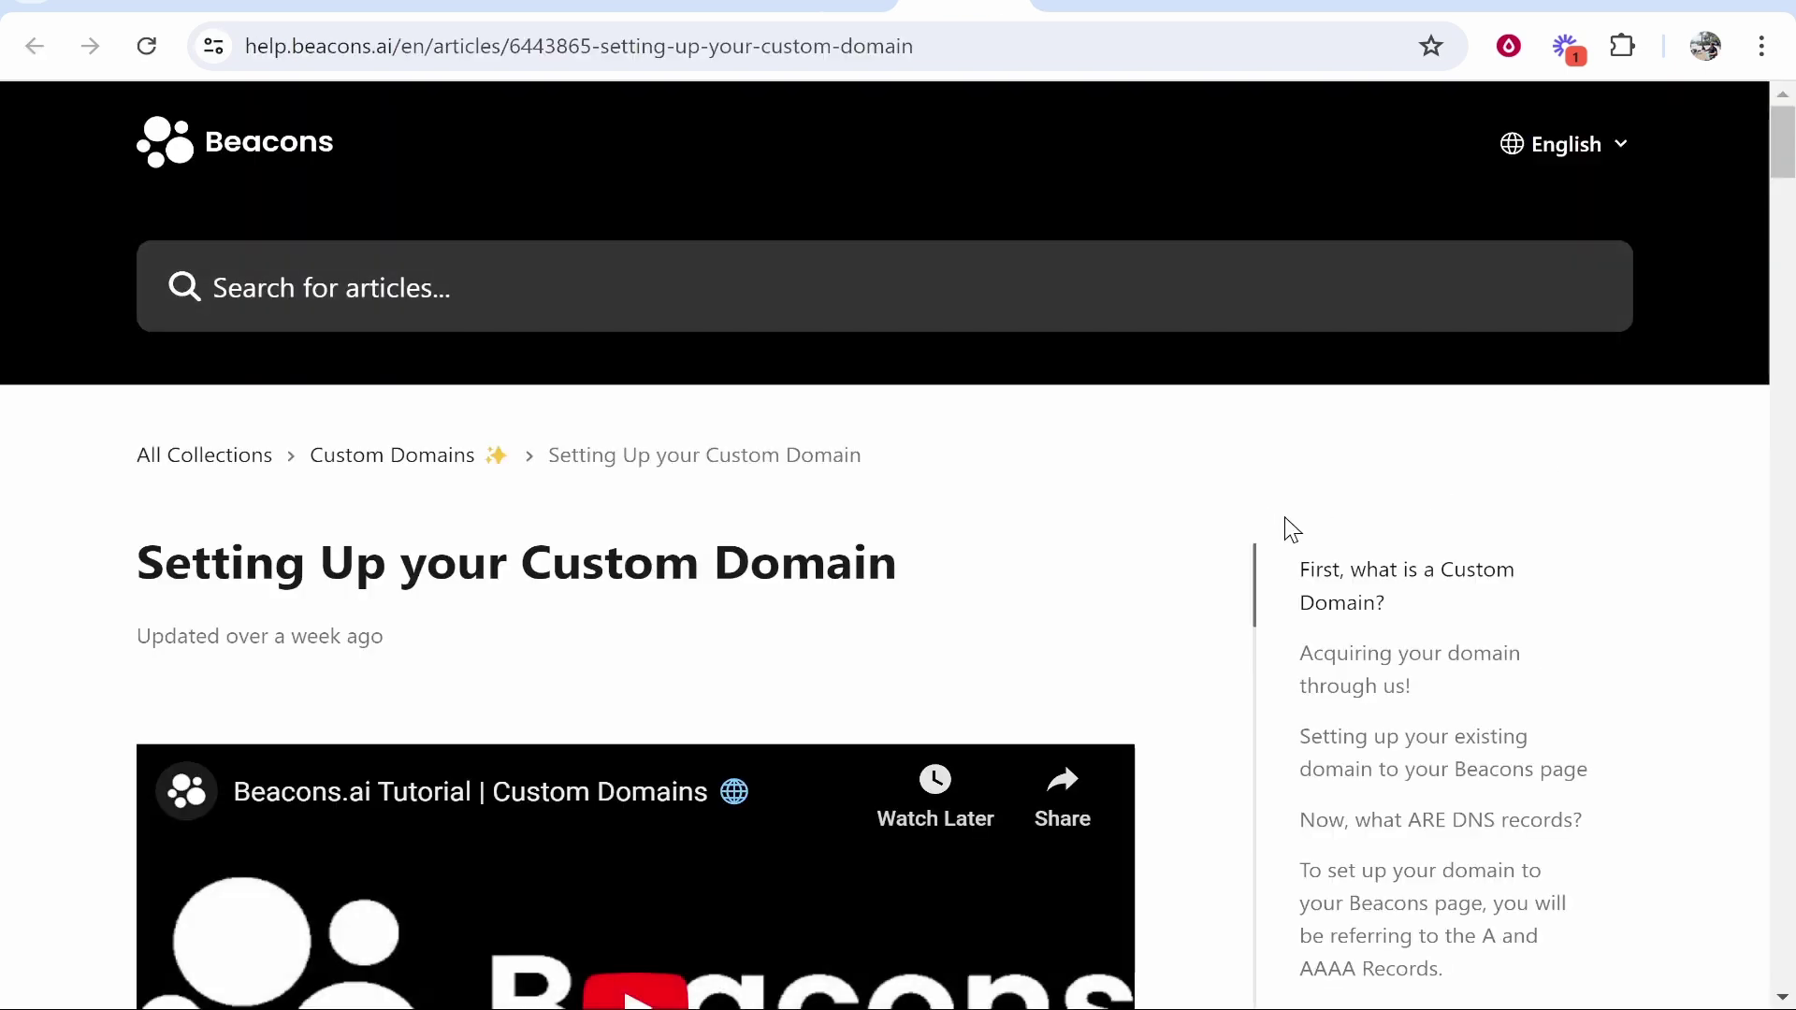
Locate the help article's DNS values: A record 213.188.192.2 and an AAAA record, both host @.
scroll(1244, 510, "down", 20)
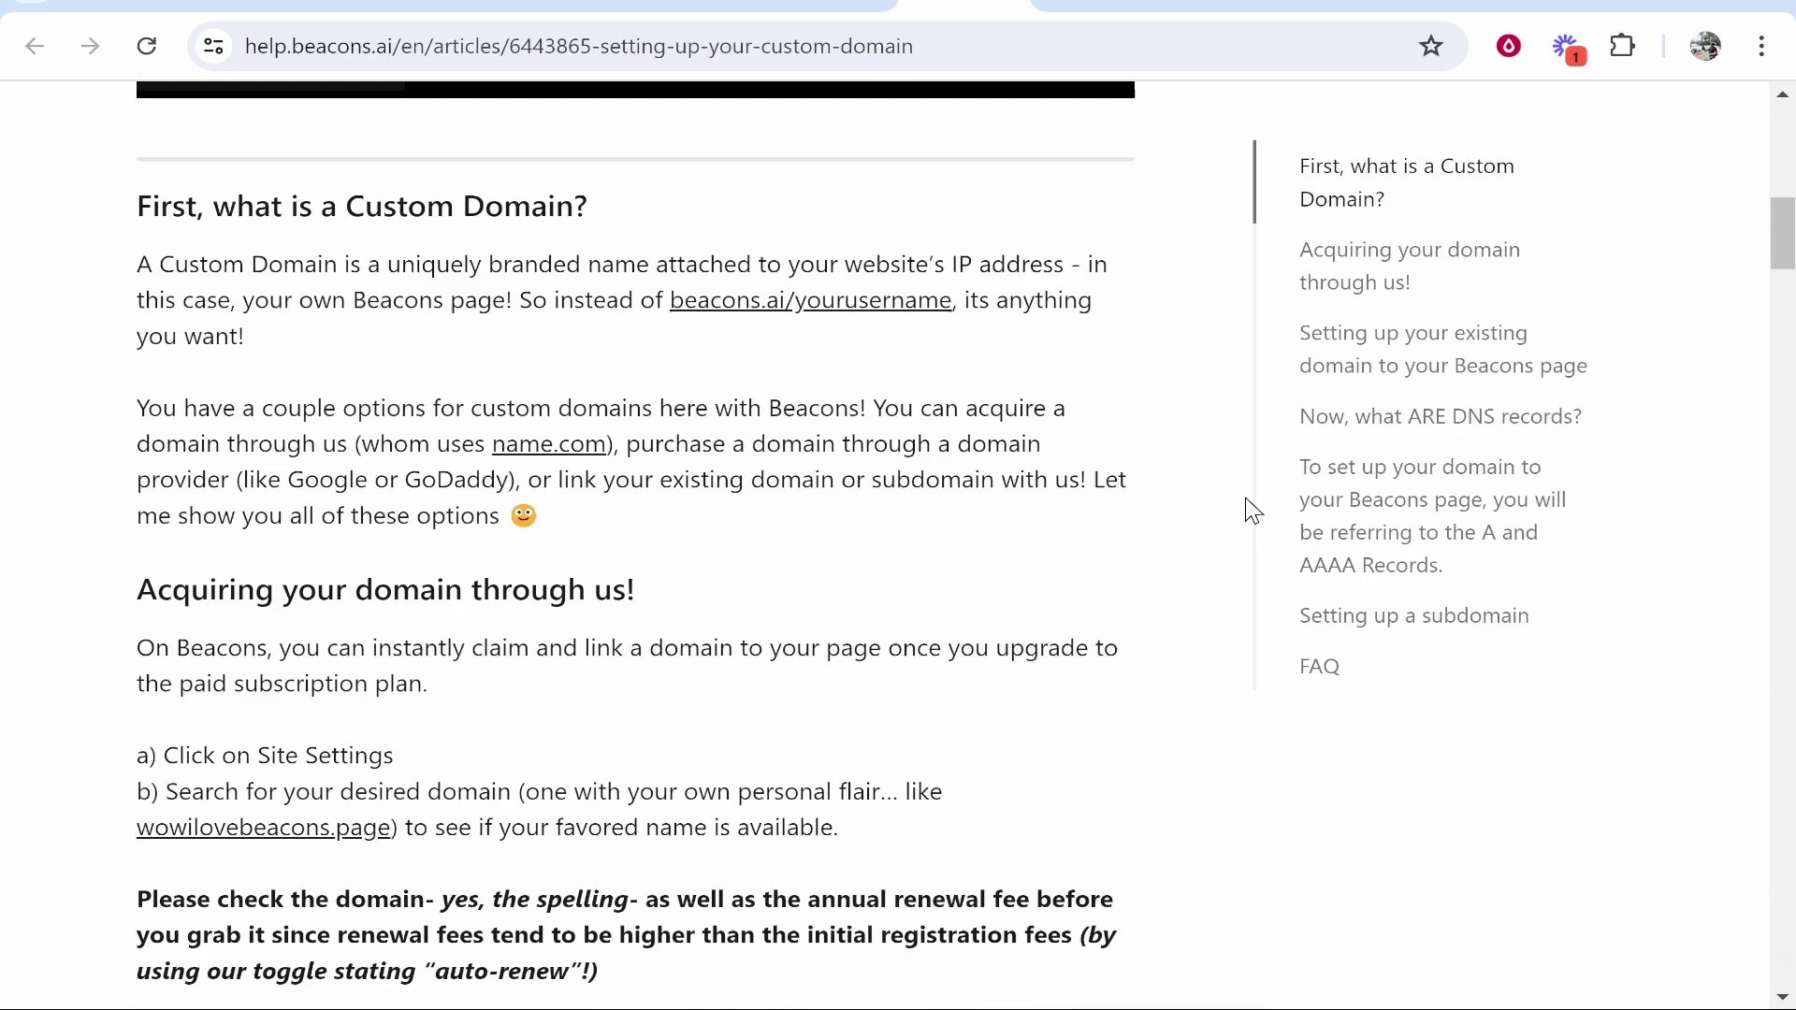
scroll(742, 511, "down", 5)
left_click_drag(153, 538, 926, 586)
left_click(918, 533)
scroll(917, 531, "down", 3)
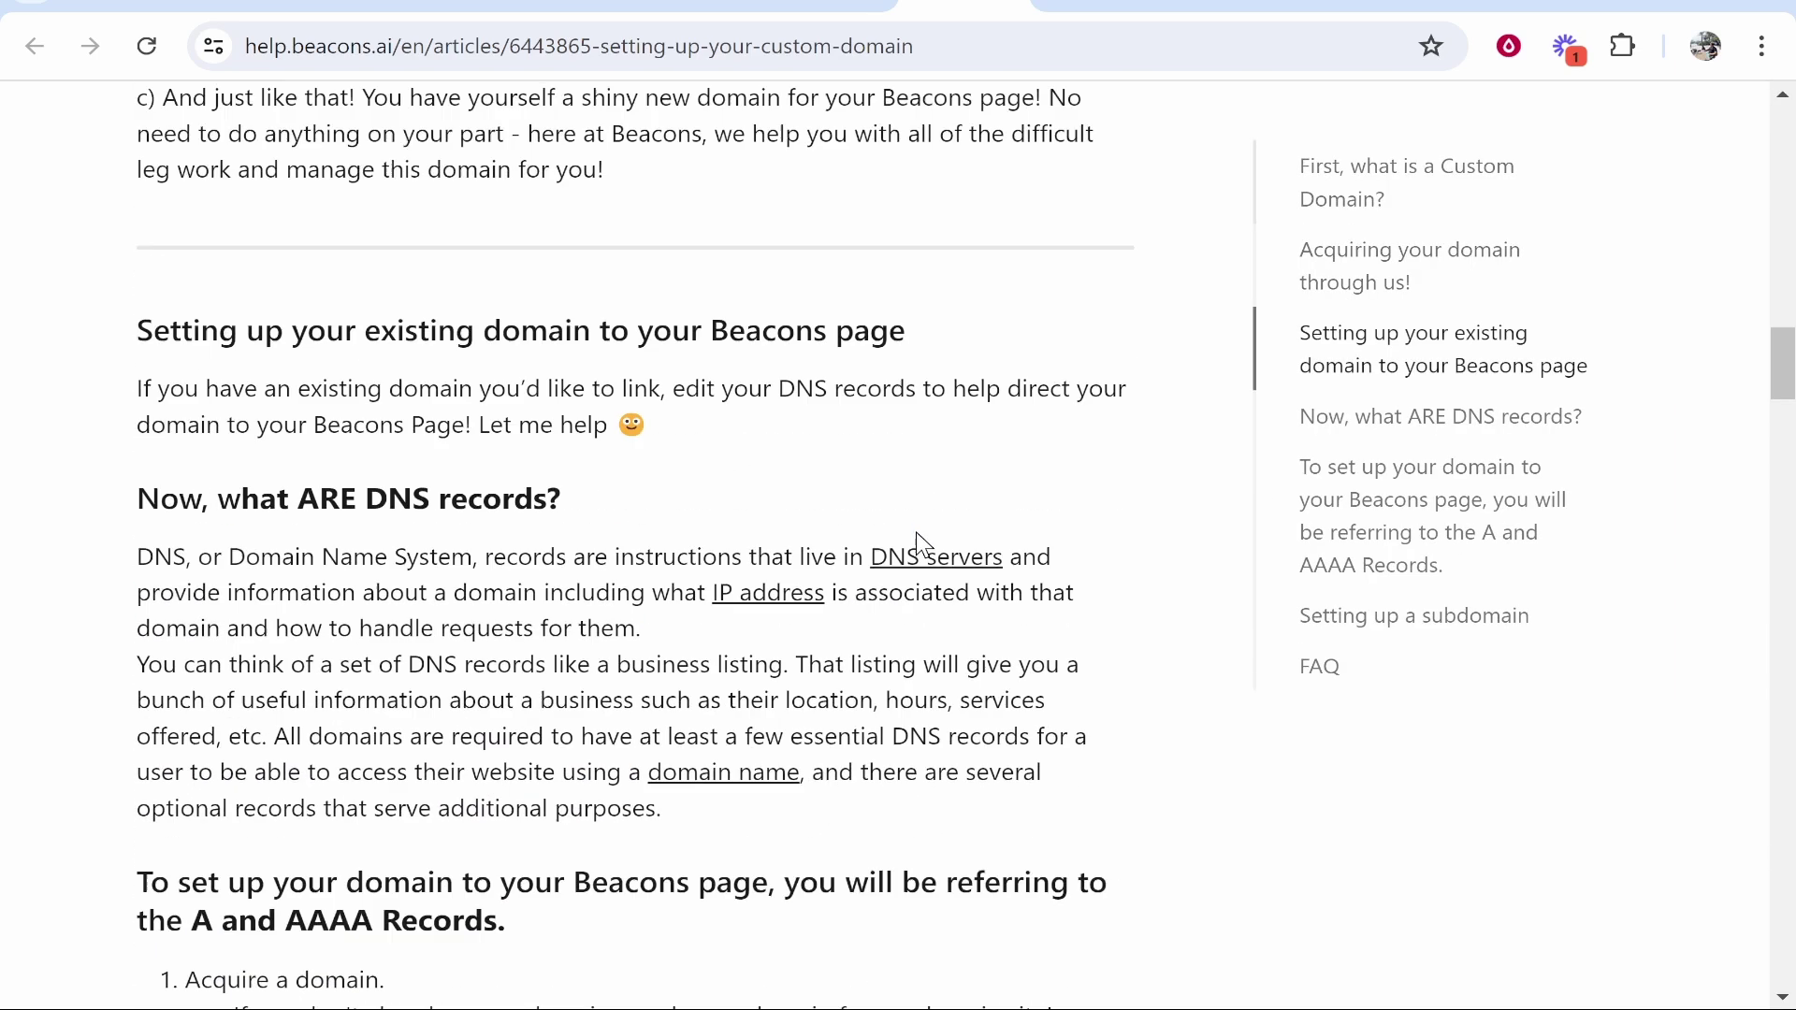
left_click_drag(575, 413, 267, 414)
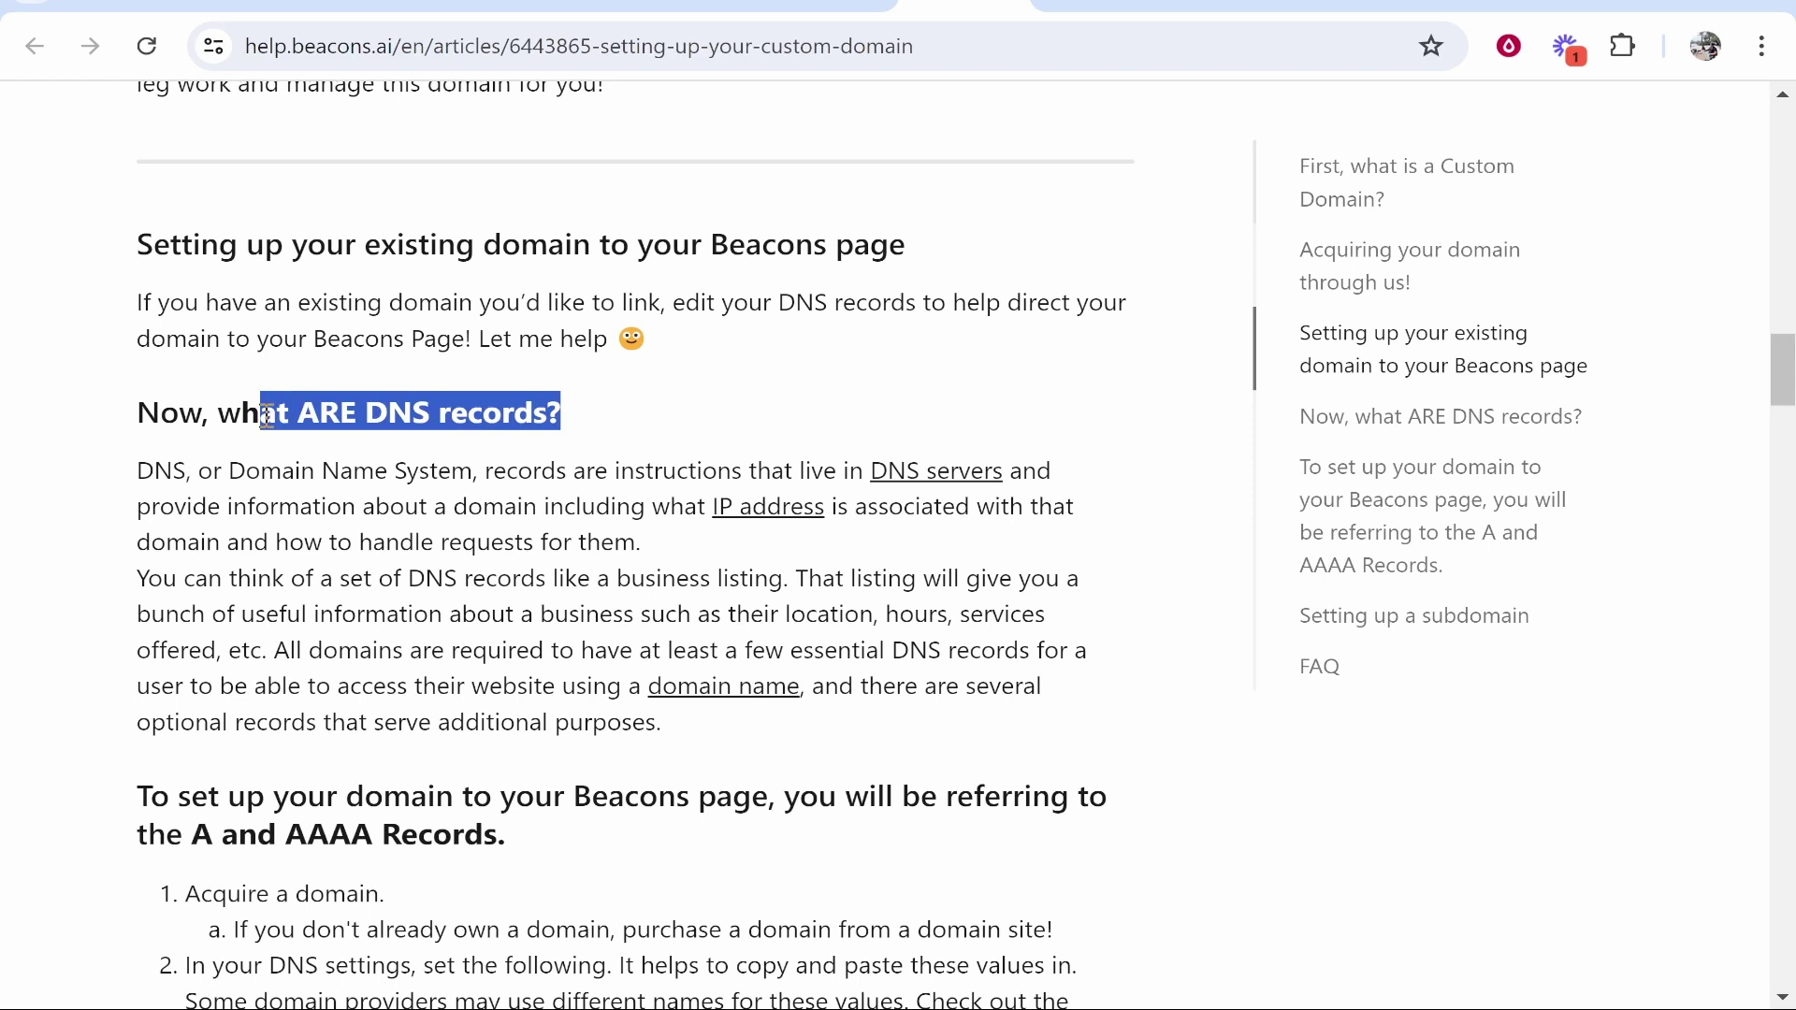
left_click(417, 427)
scroll(464, 419, "down", 3)
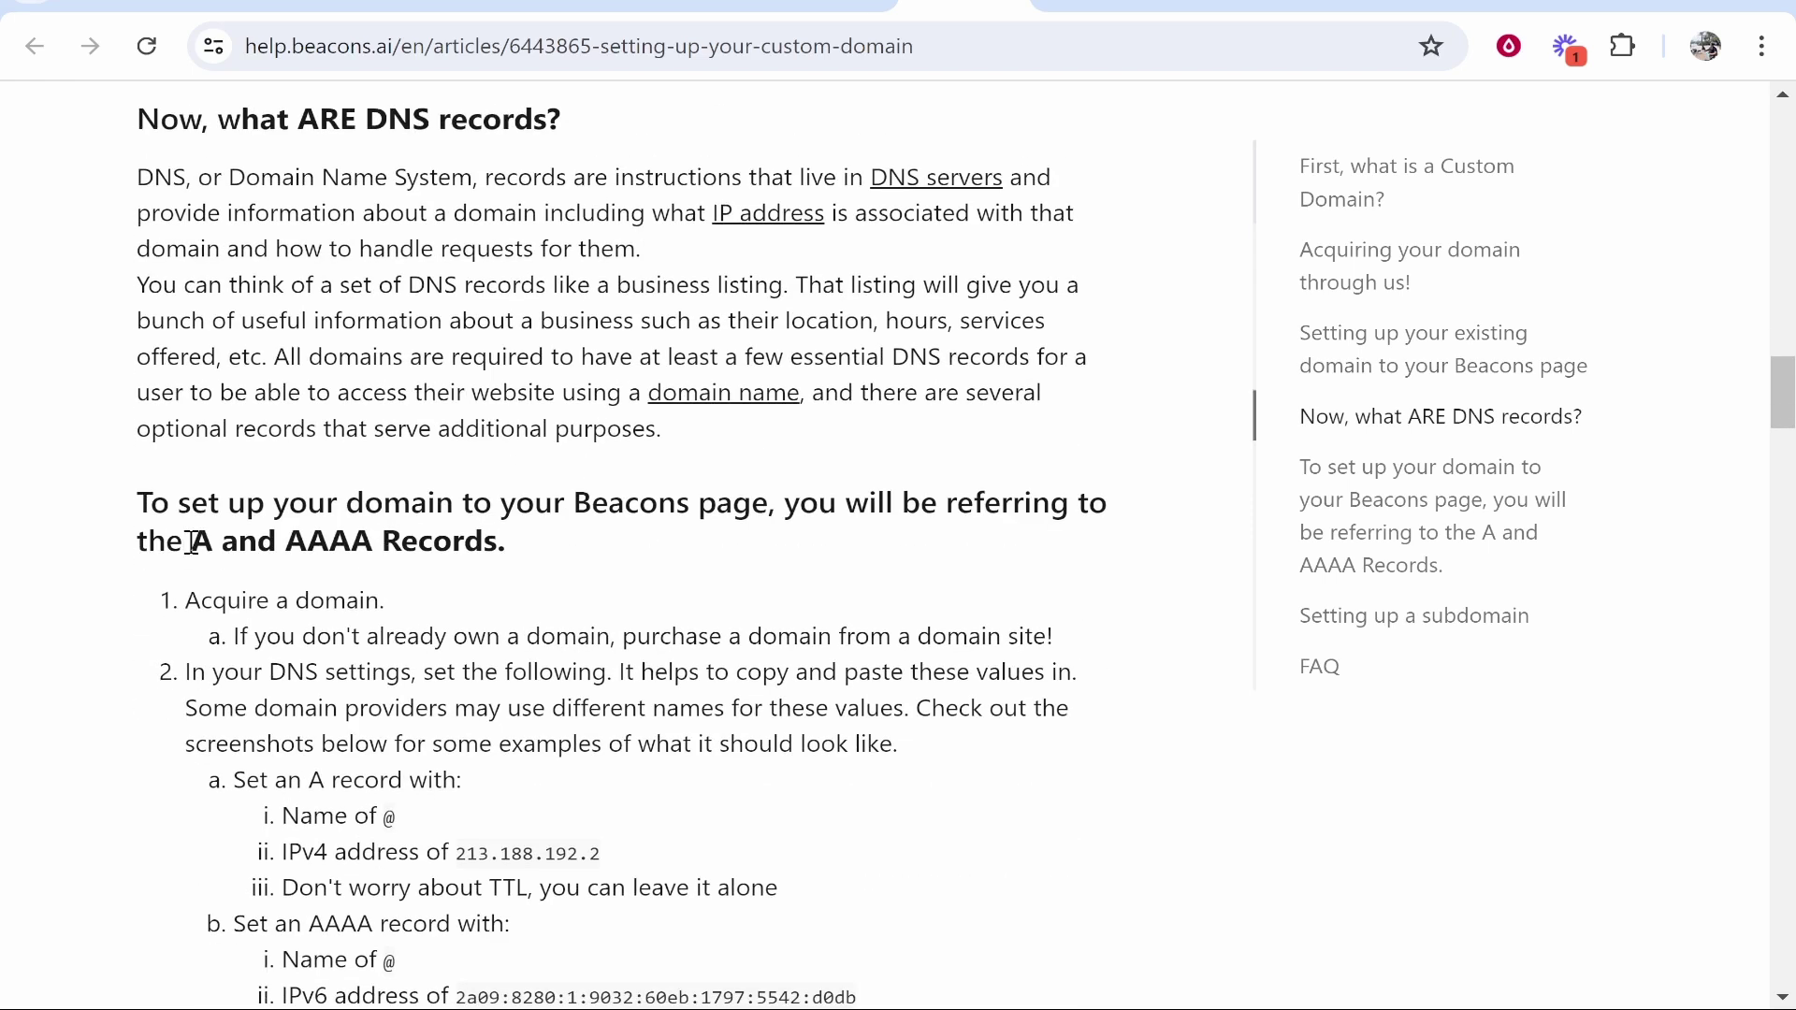
left_click_drag(192, 541, 373, 539)
left_click(384, 541)
scroll(562, 498, "down", 3)
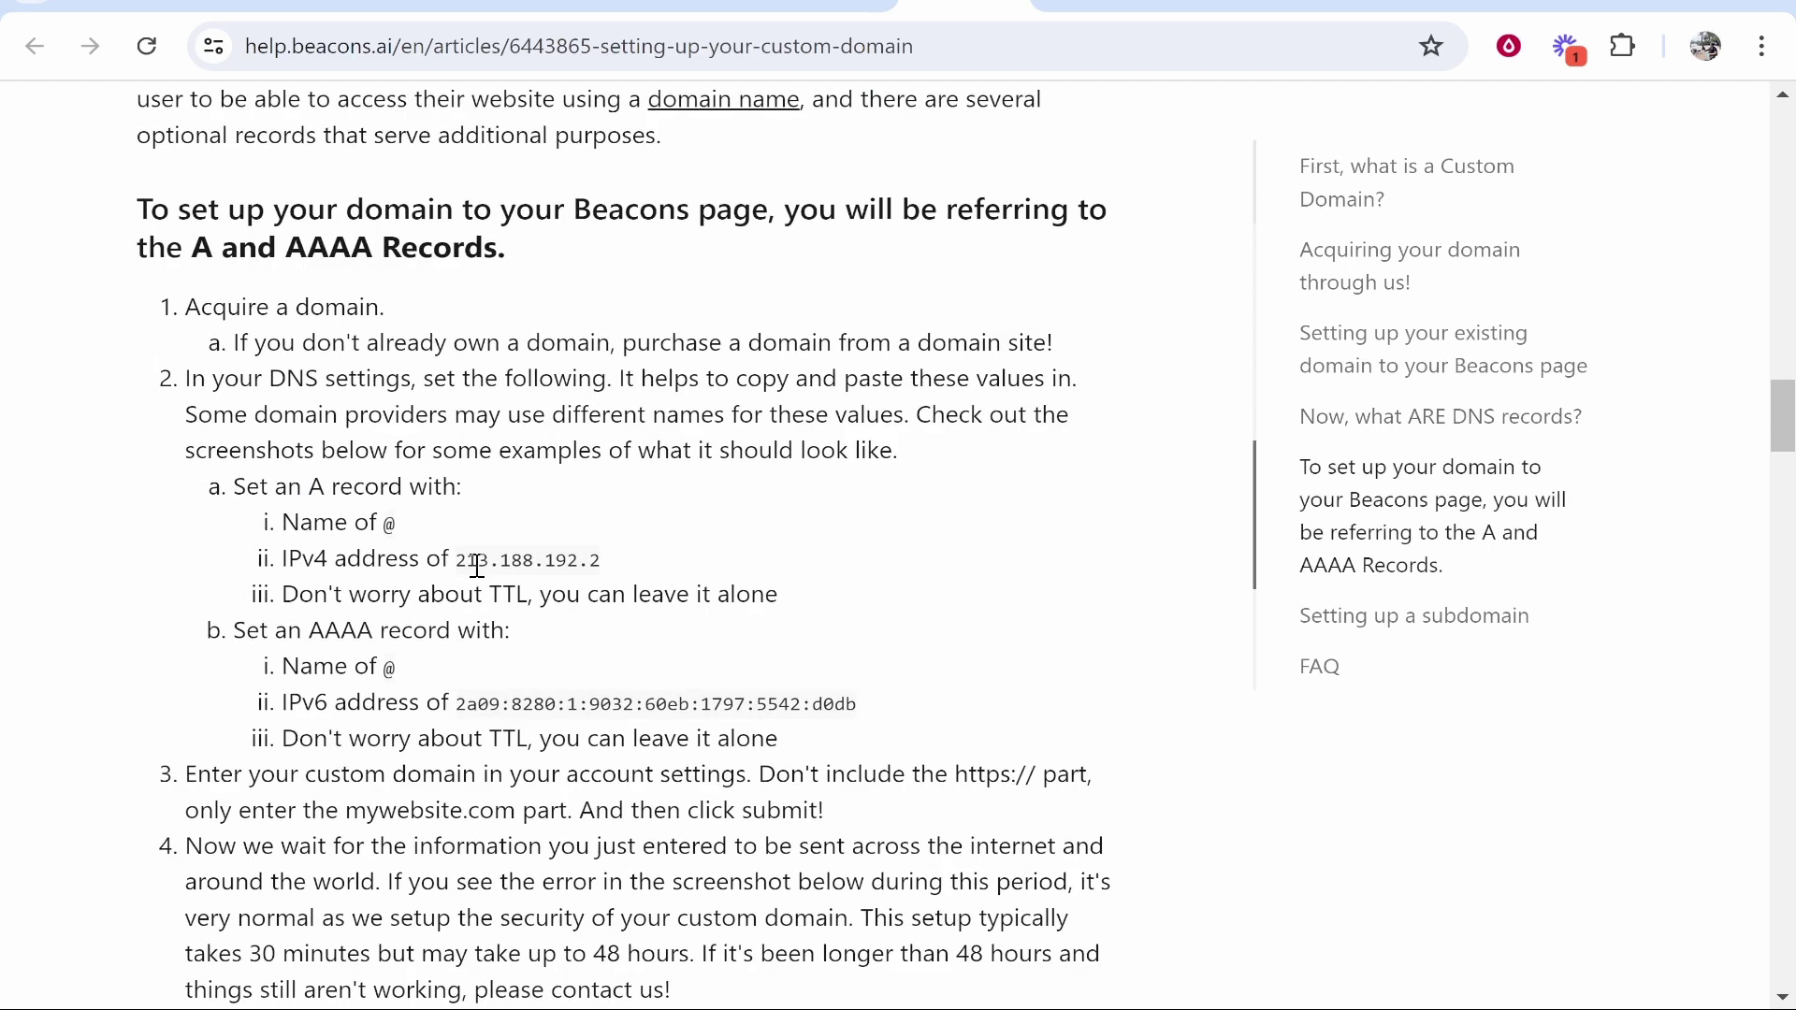
left_click_drag(233, 487, 812, 739)
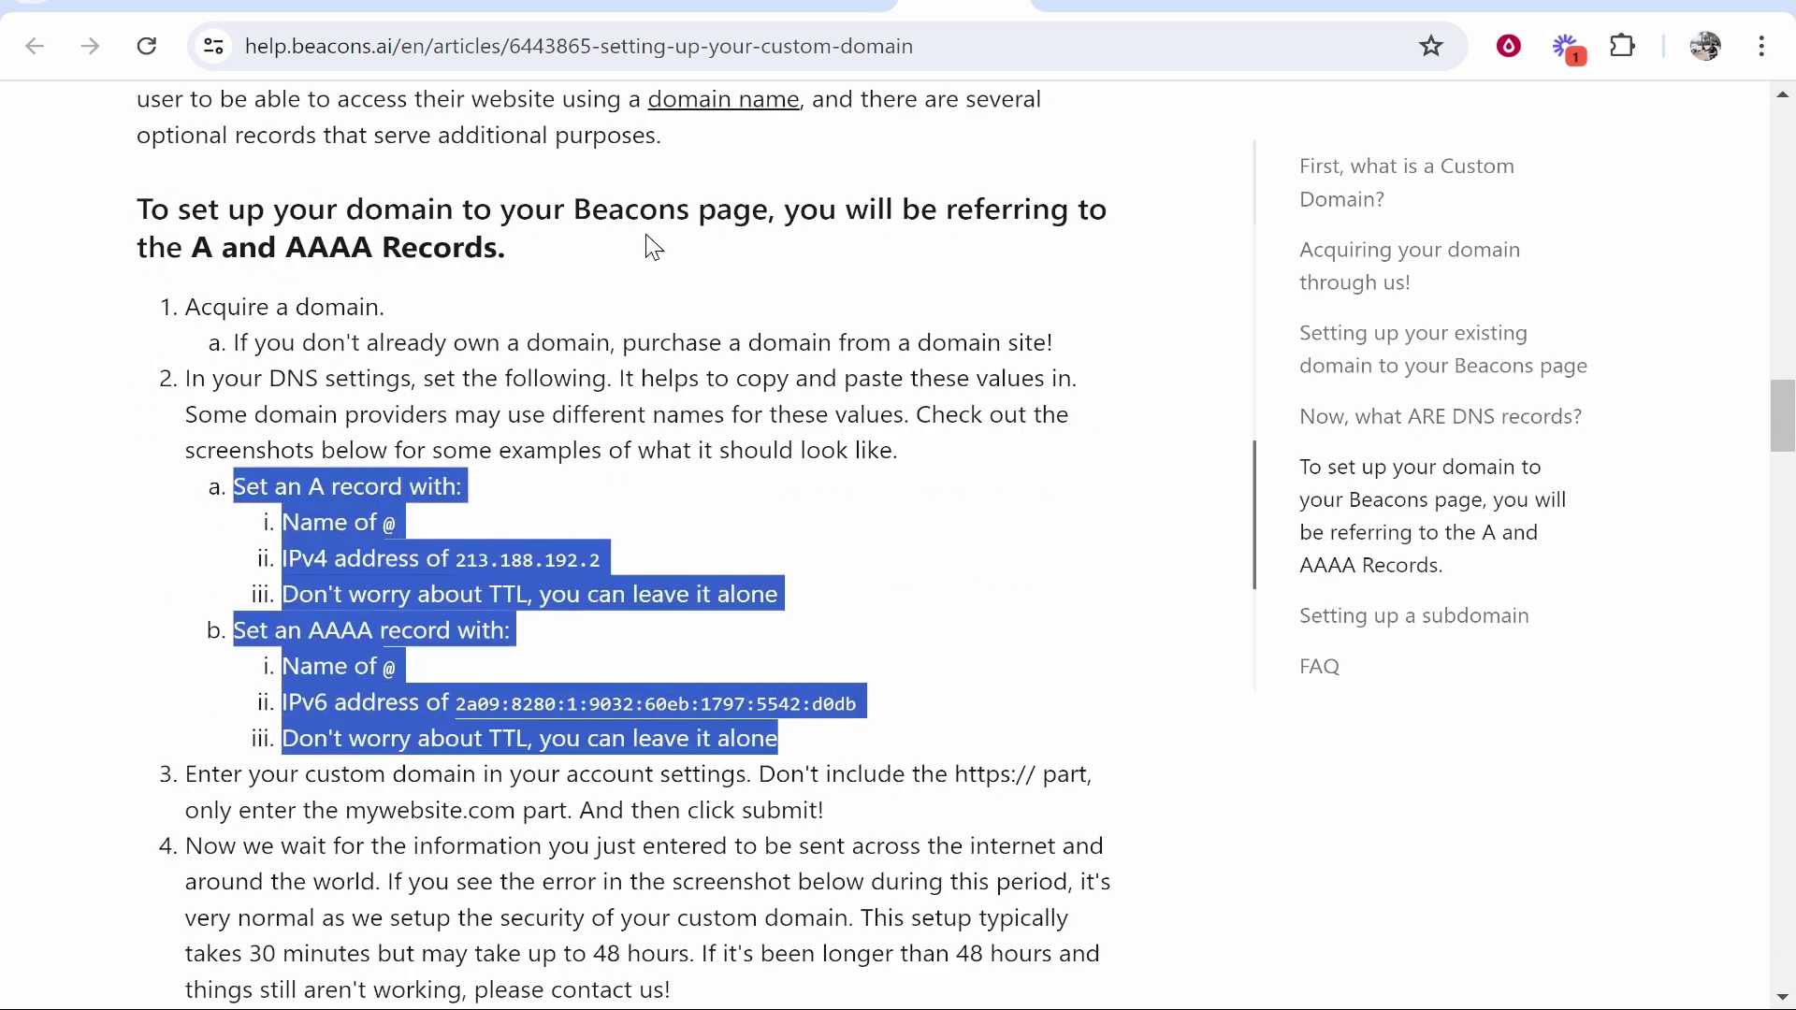
Open MANAGE for onlinehowtoguide.click, then its Advanced DNS page with empty Host Records.
left_click(688, 14)
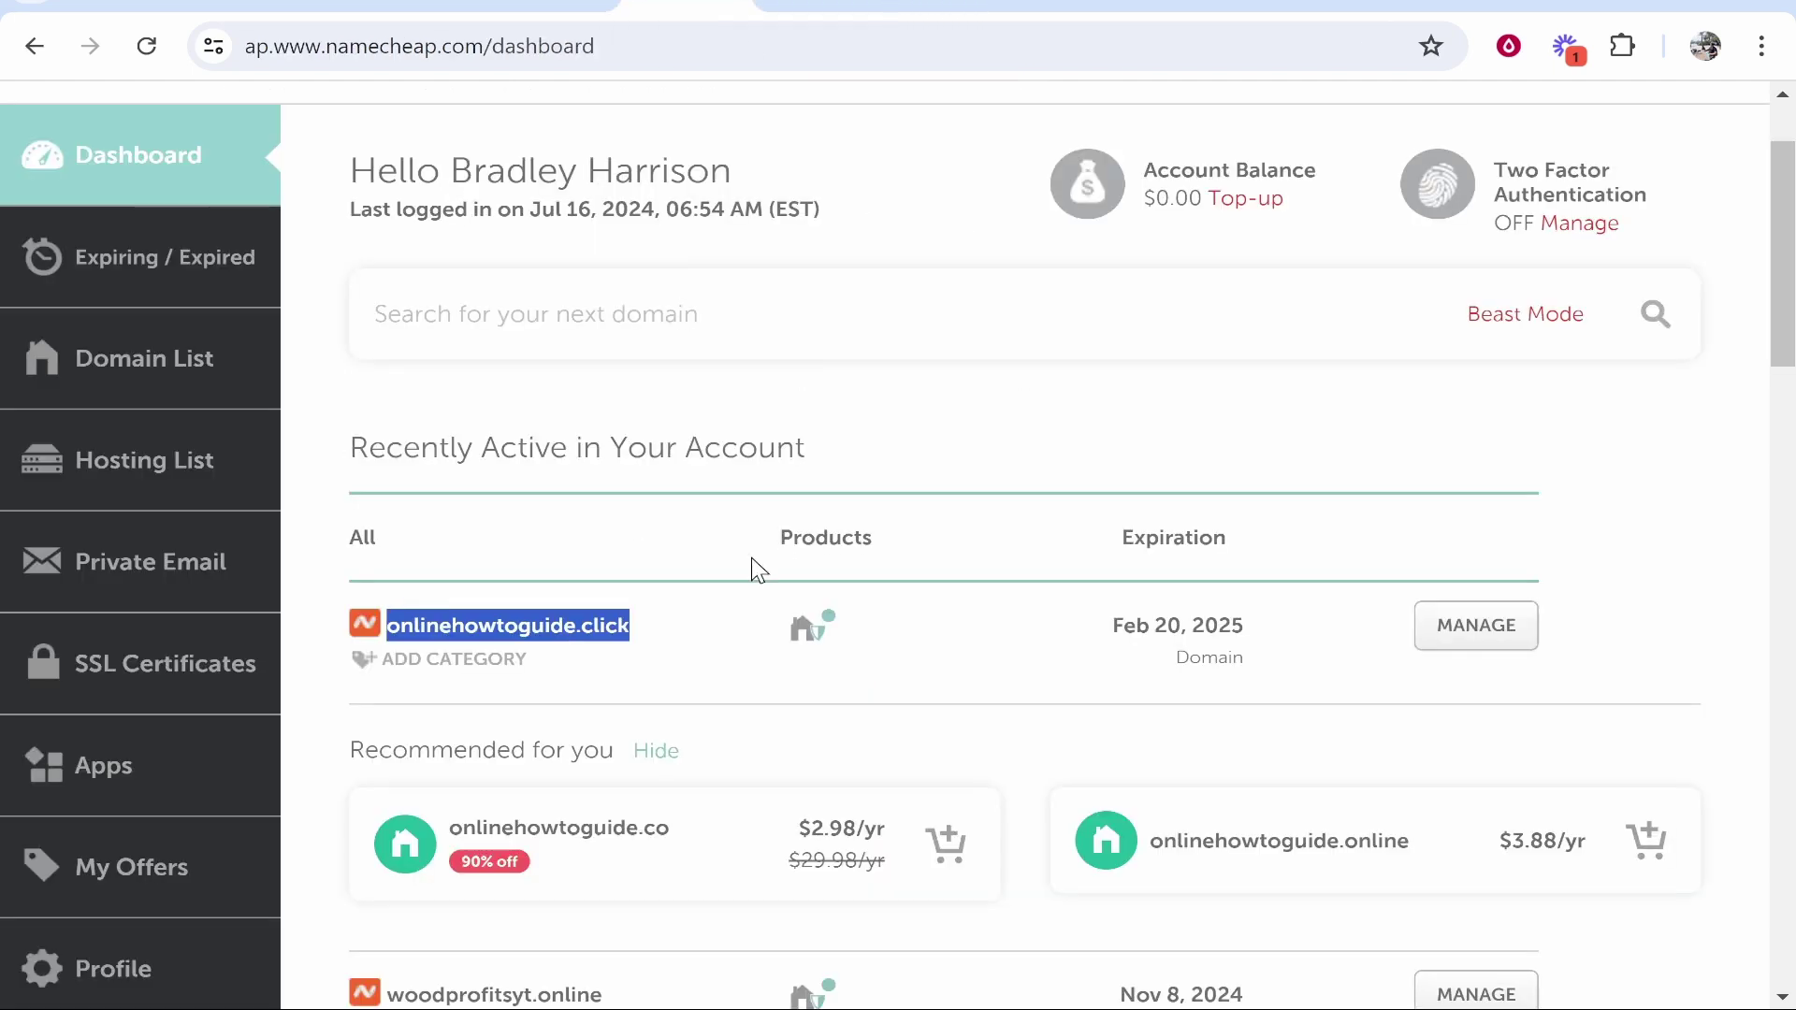
left_click(1513, 637)
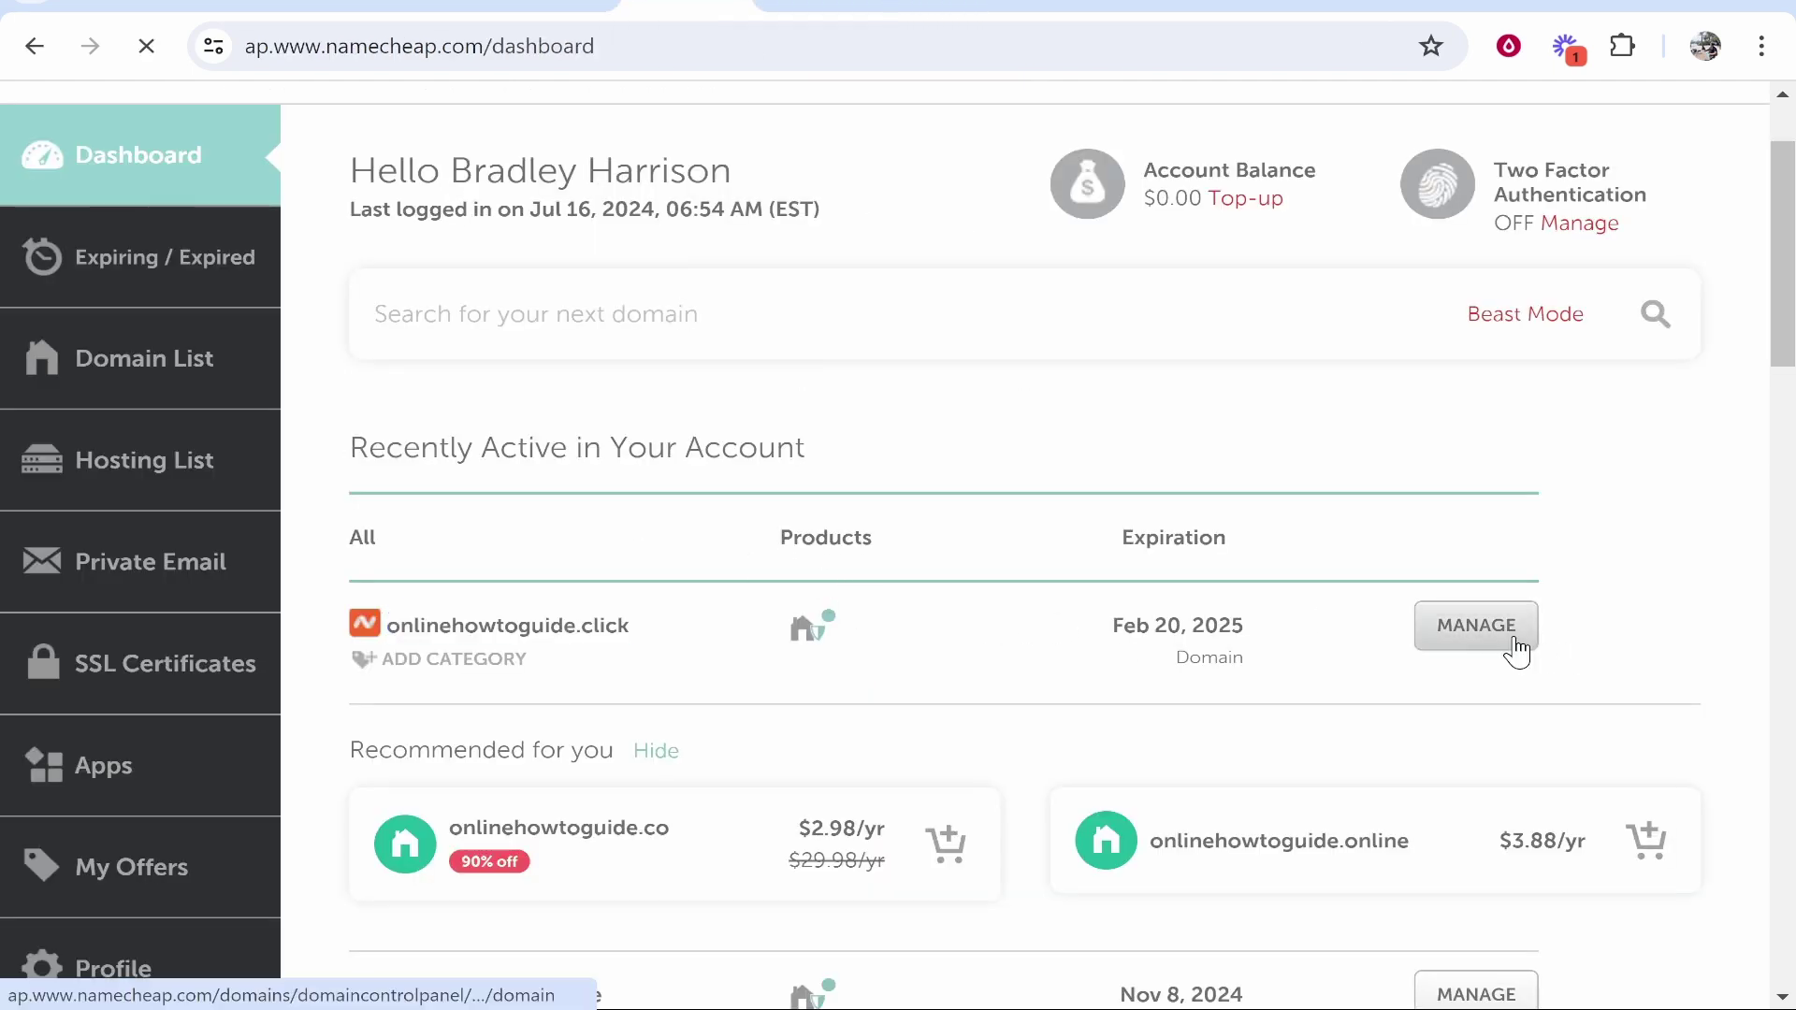
scroll(1348, 794, "down", 3)
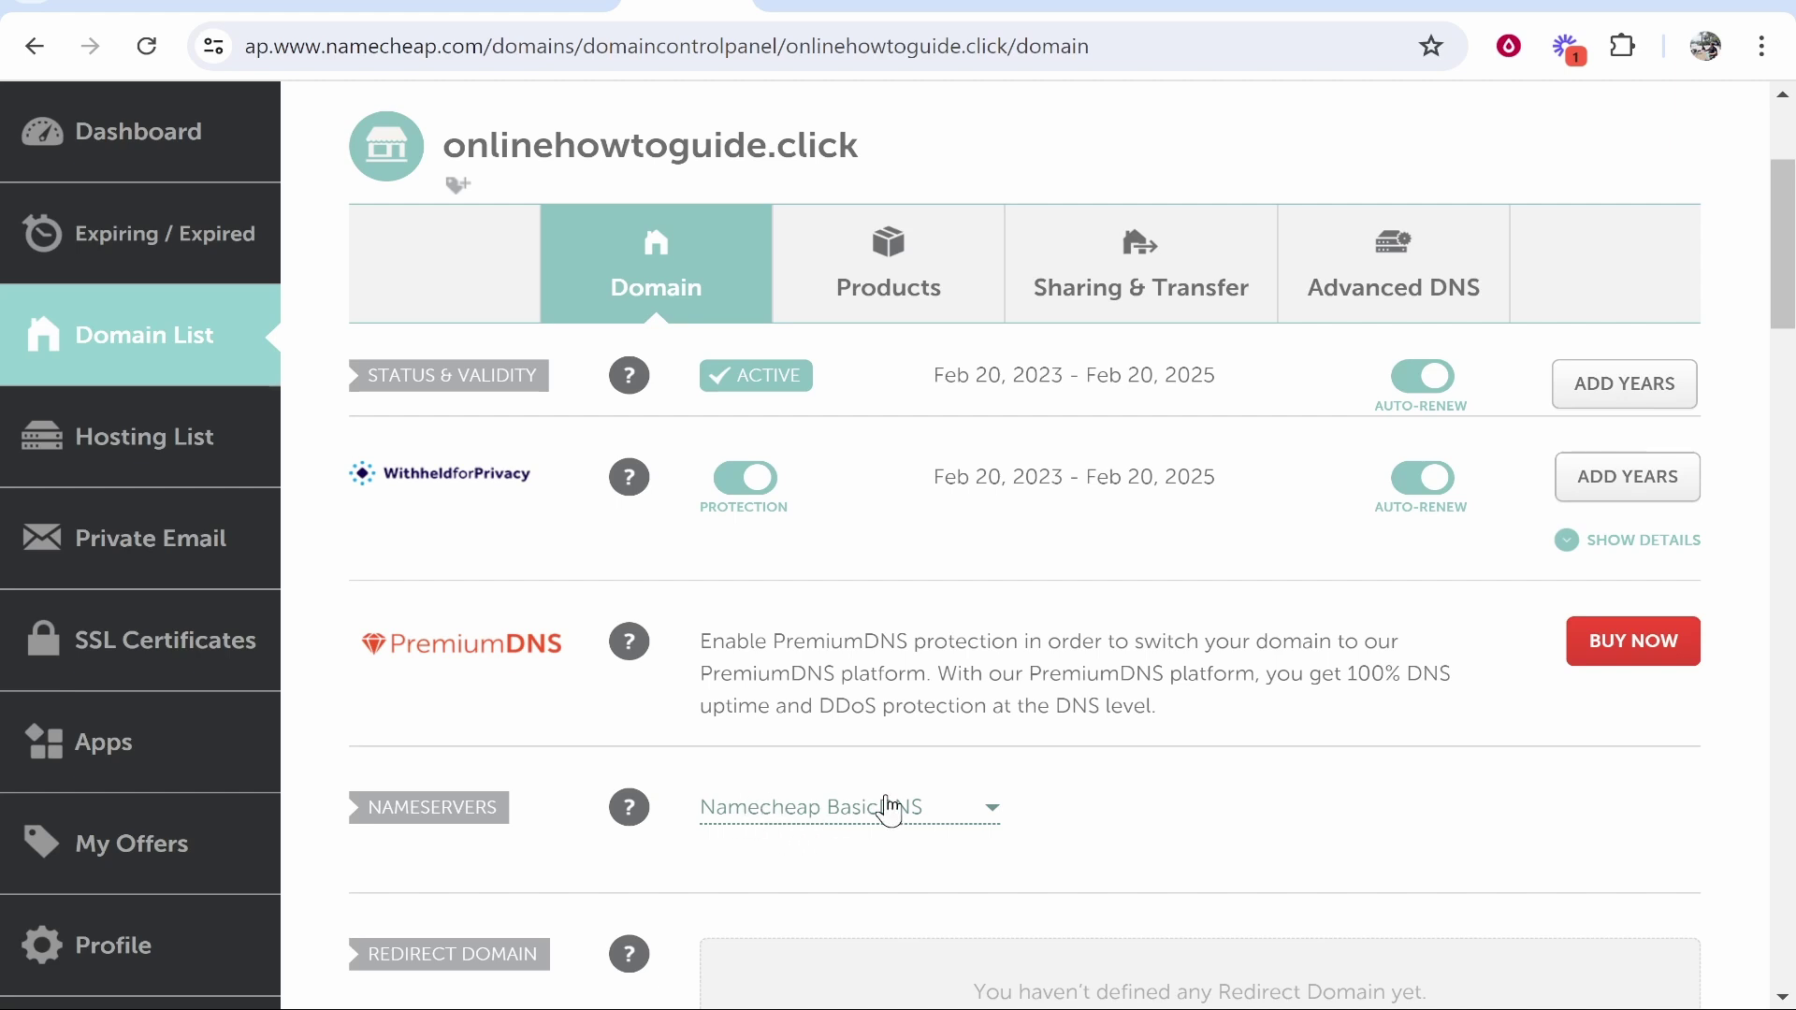
left_click(1416, 270)
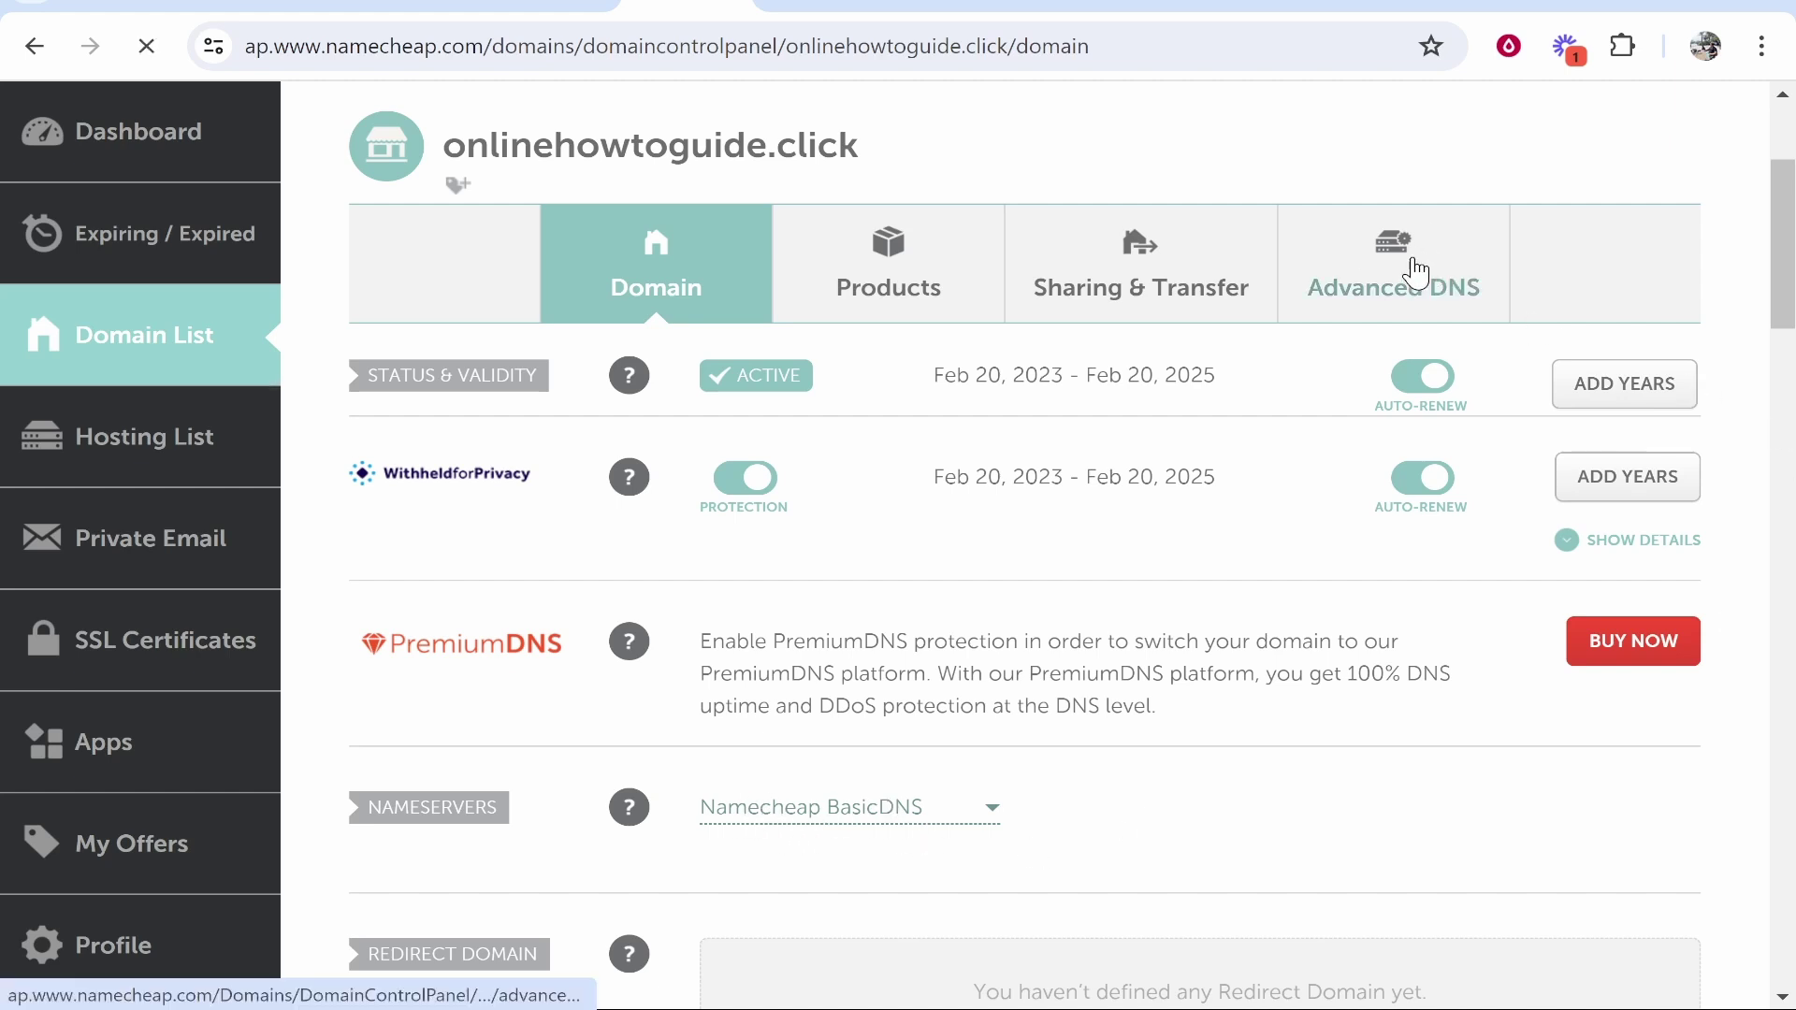
scroll(1319, 469, "down", 3)
scroll(529, 621, "down", 2)
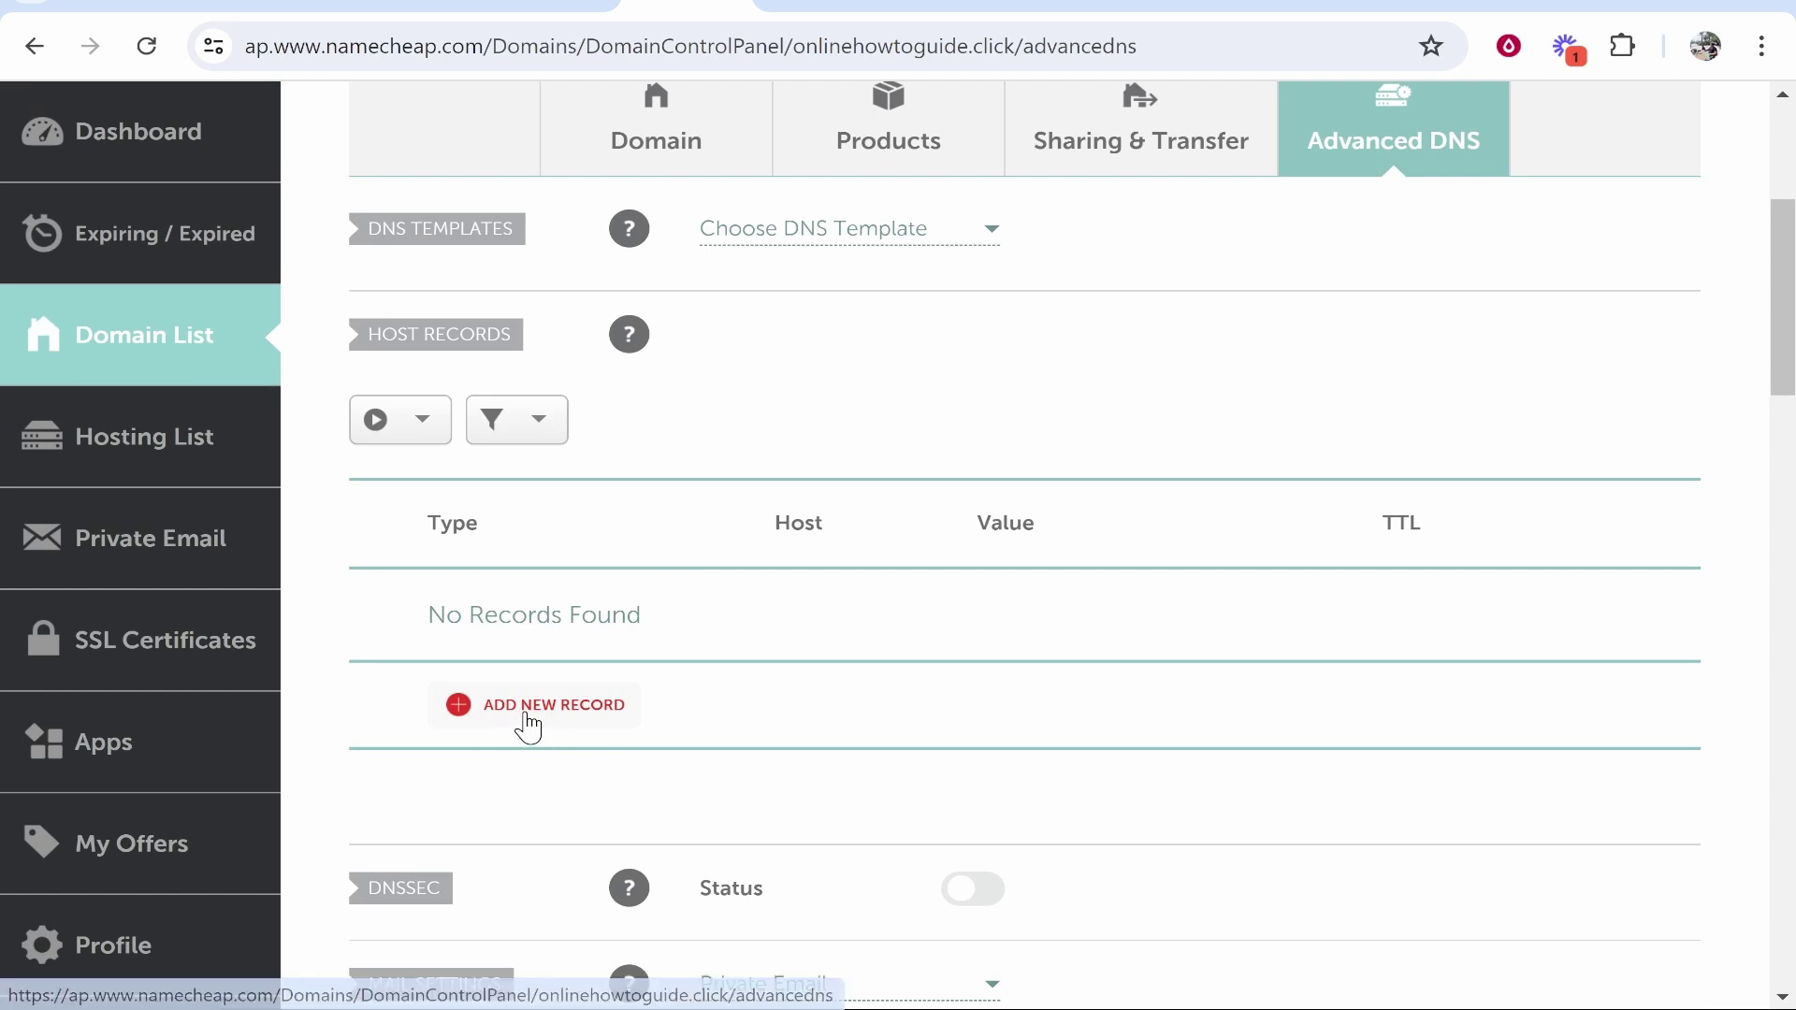
Add a new A Record host entry with host @.
left_click(528, 725)
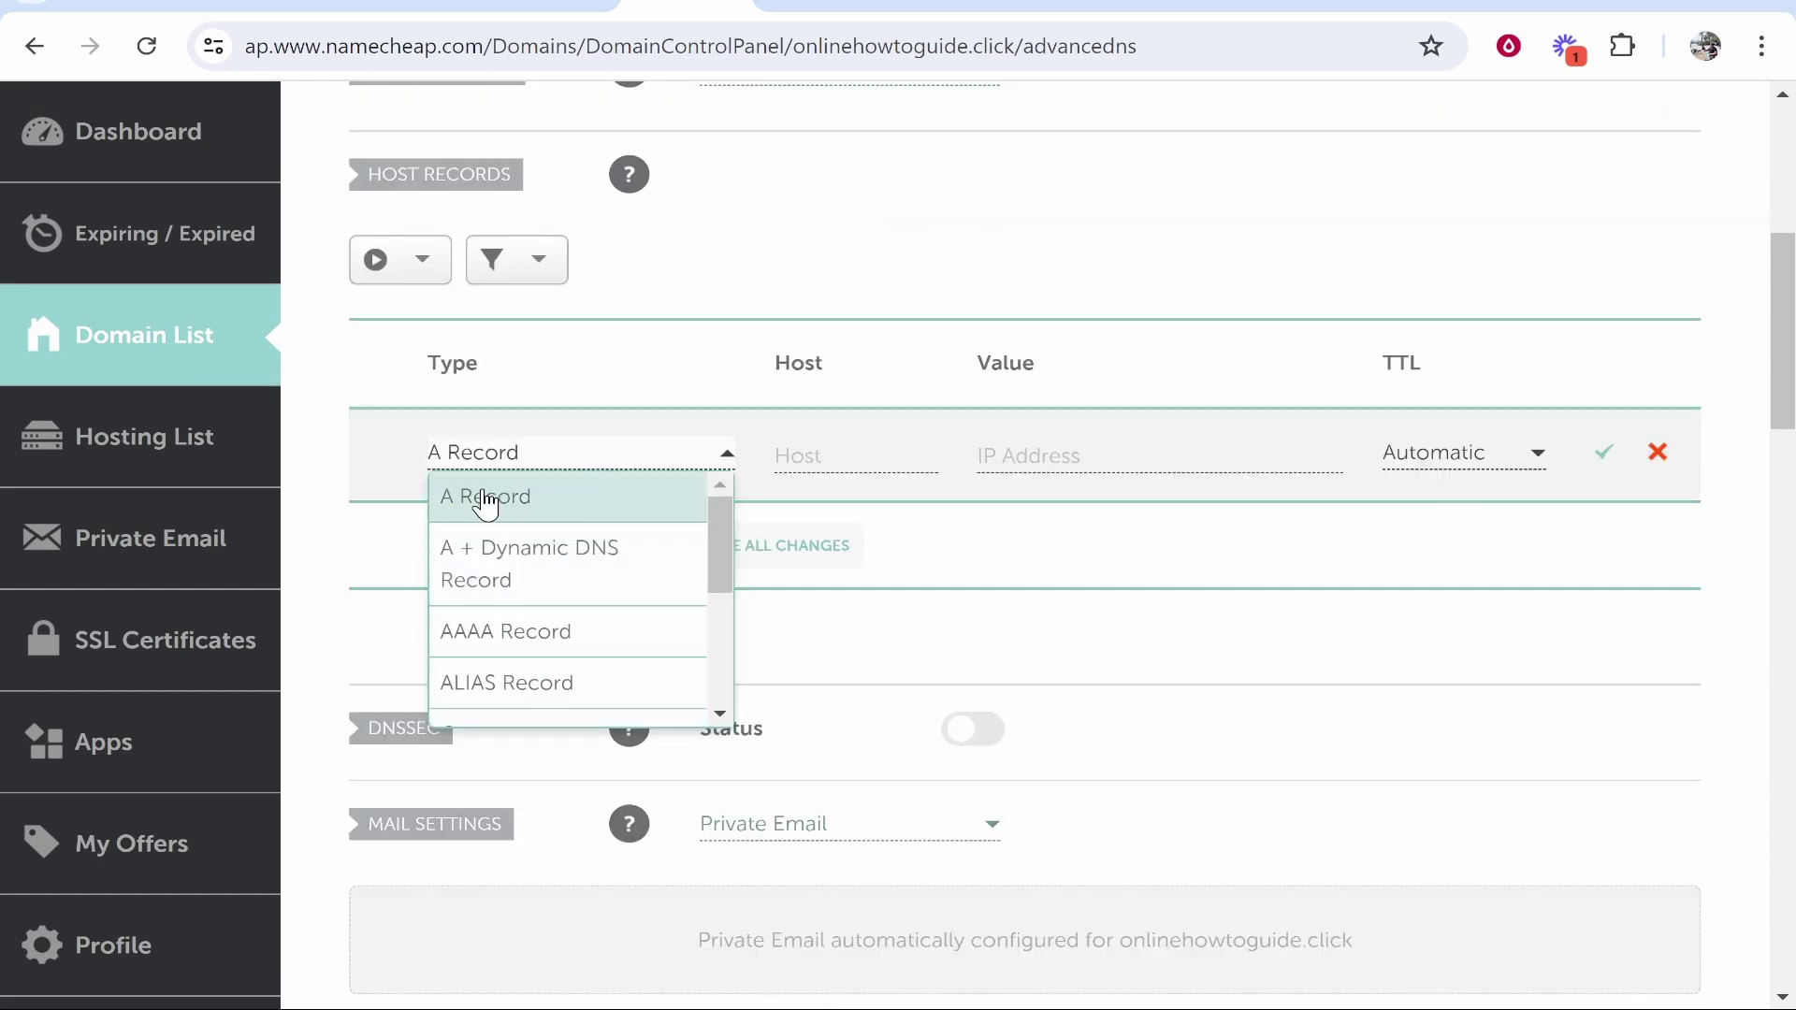
left_click(487, 504)
left_click(848, 450)
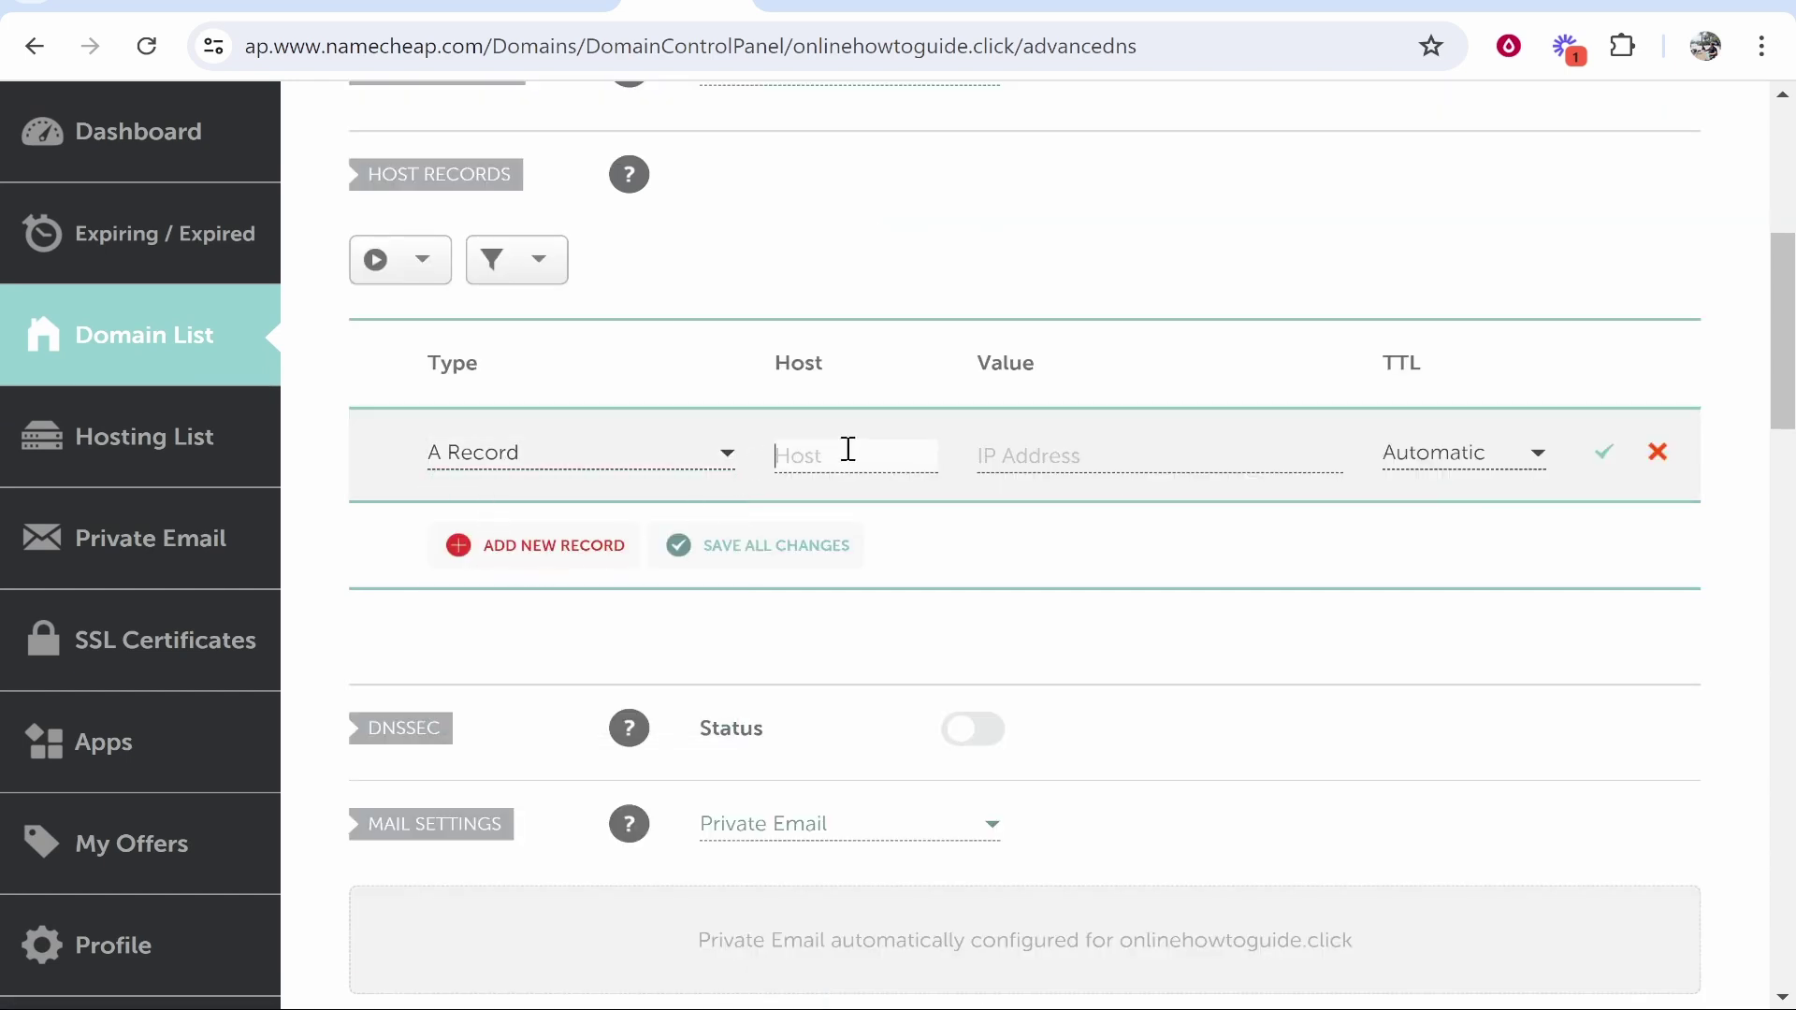
type("@")
Copy the IPv4 address 213.188.192.2 from the Beacons help article.
left_click(963, 5)
left_click(622, 519)
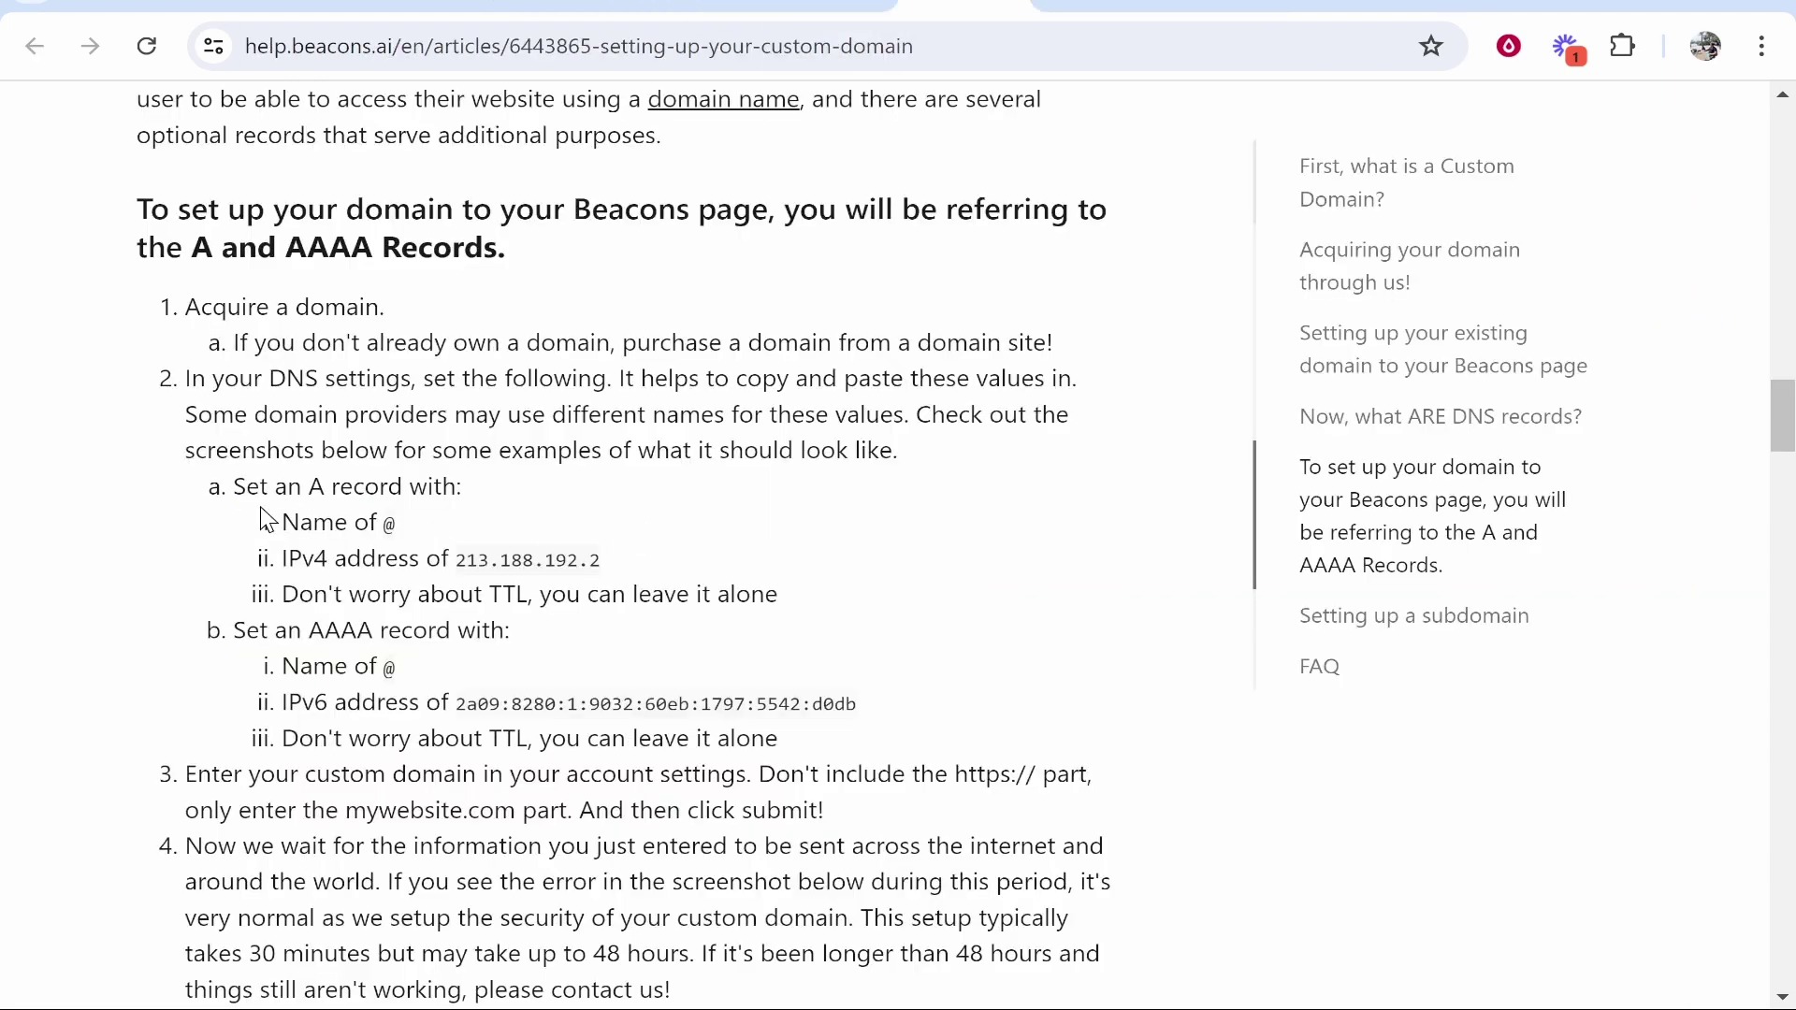
left_click_drag(233, 487, 467, 492)
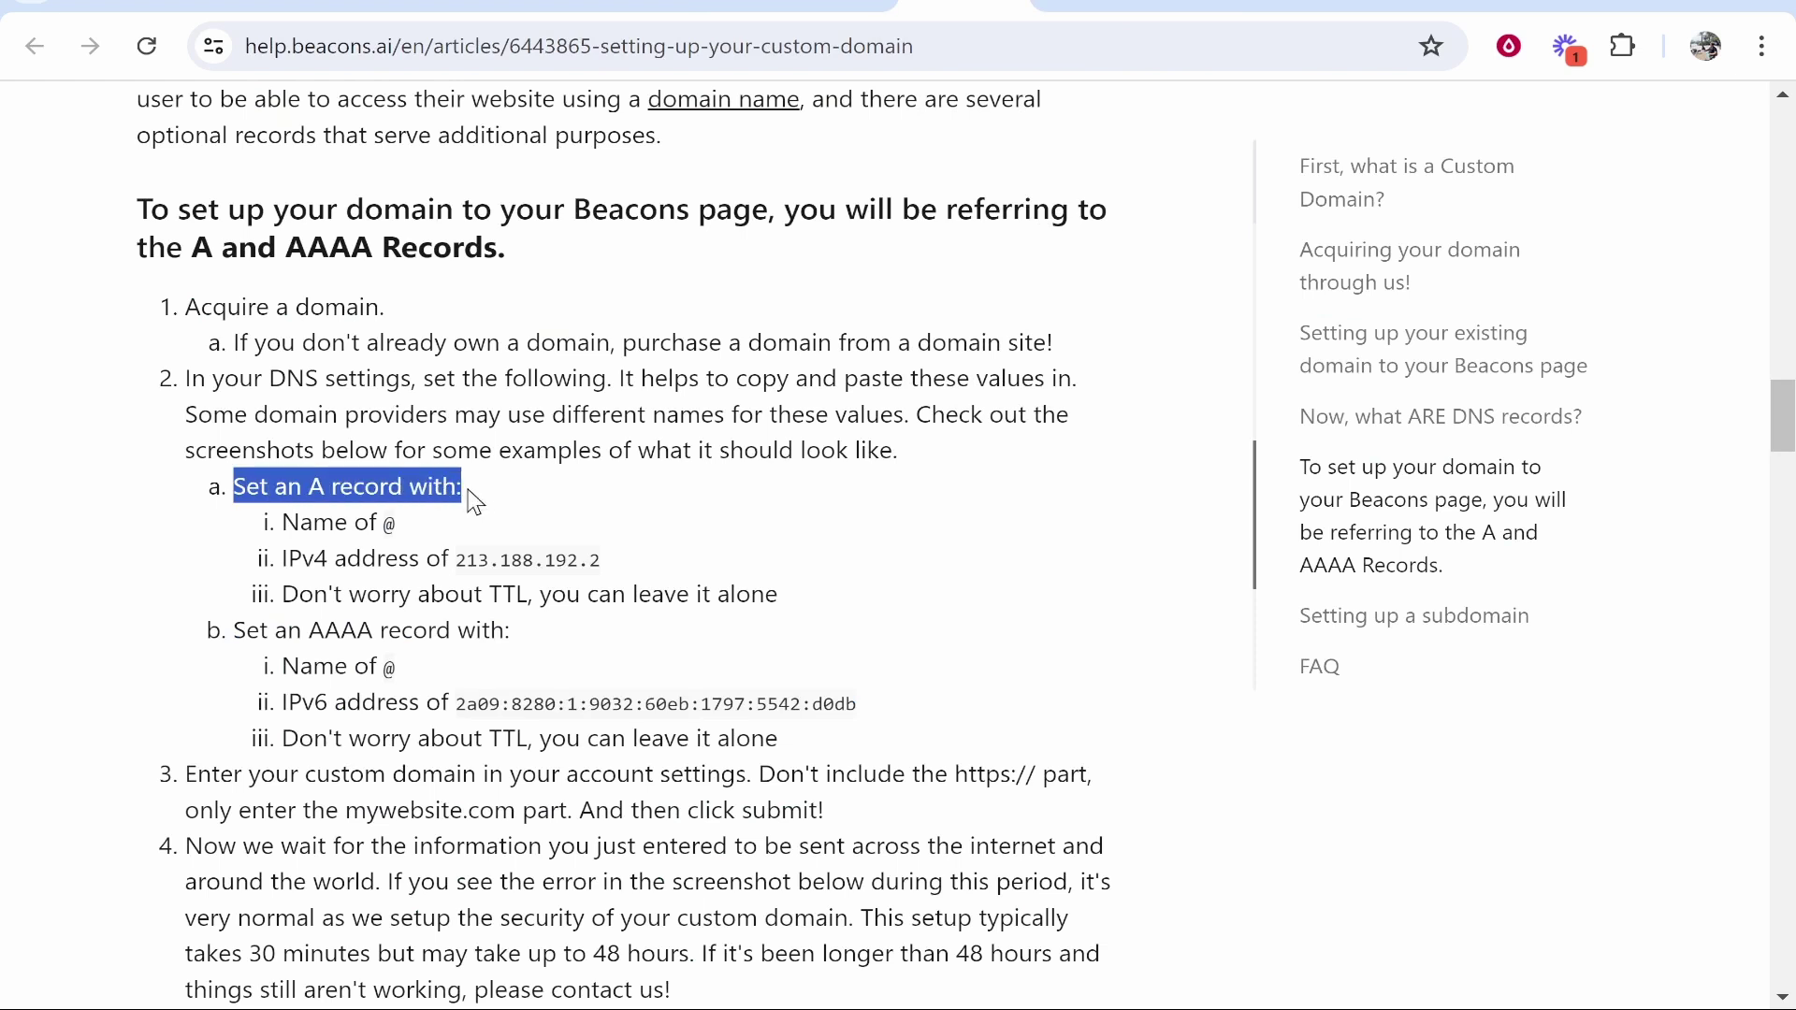
left_click(385, 522)
left_click_drag(282, 558, 604, 562)
left_click(426, 548)
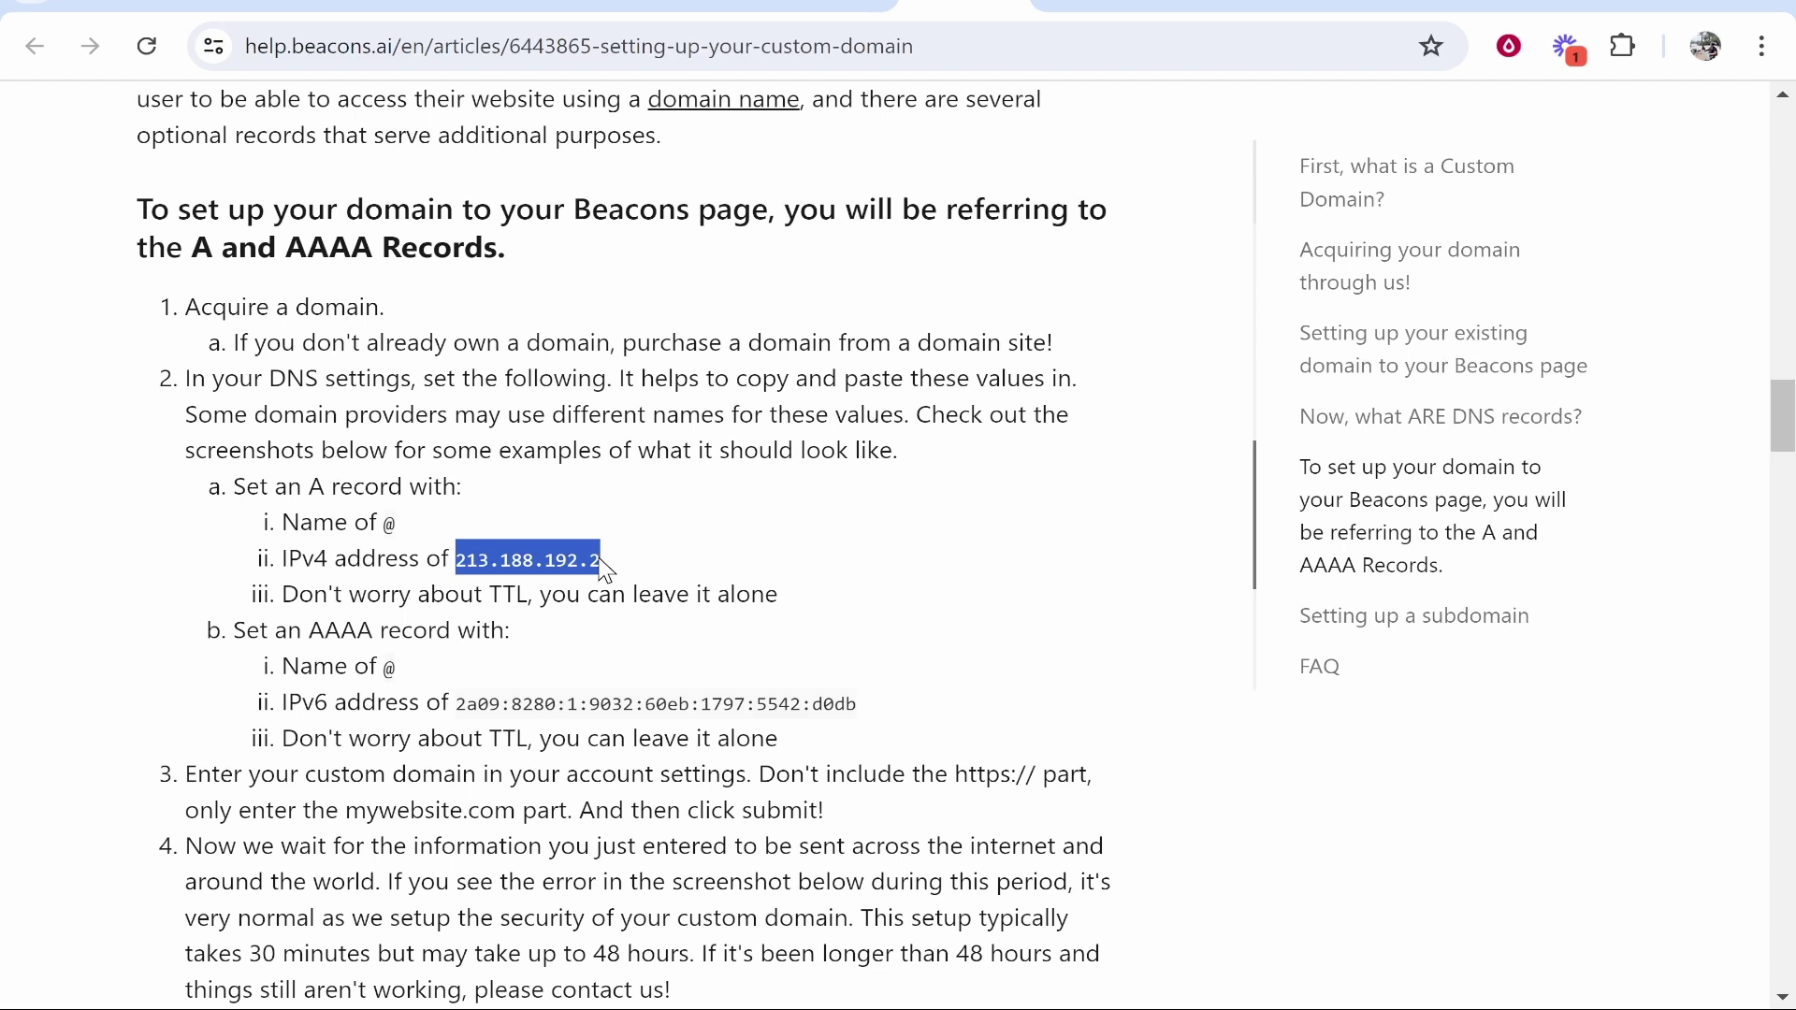
right_click(578, 562)
left_click(681, 149)
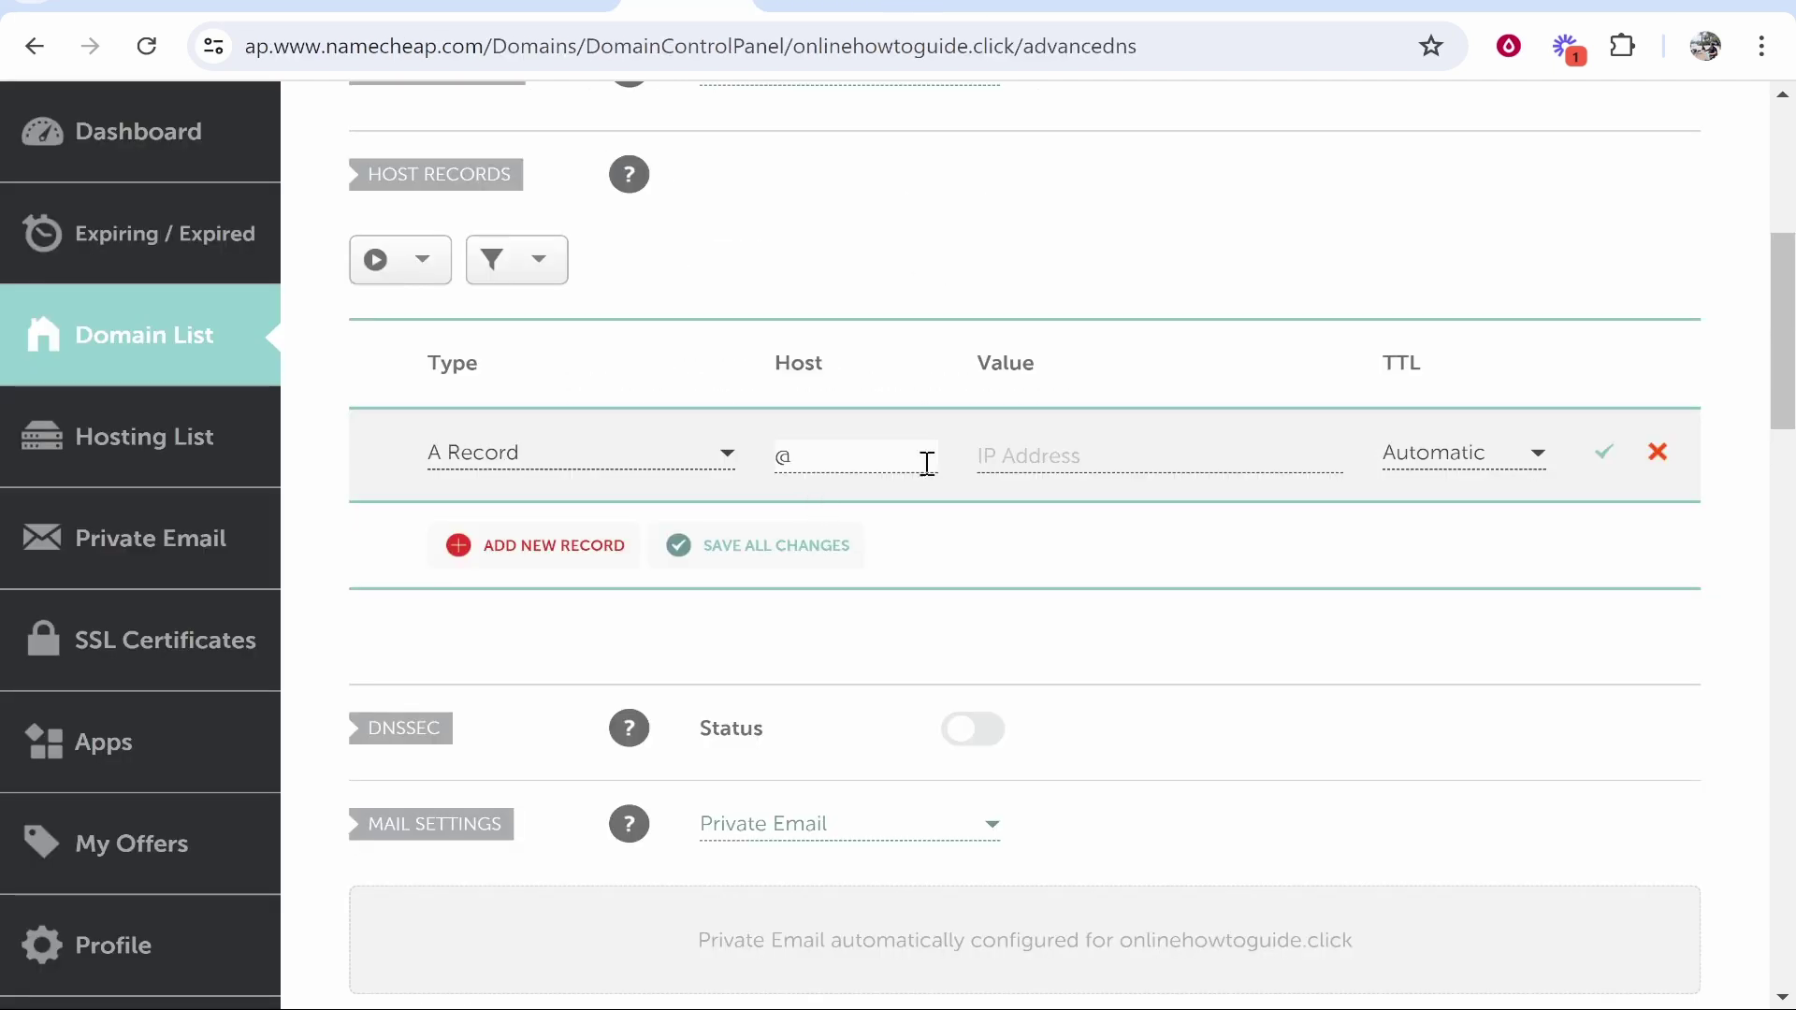
Paste 213.188.192.2 as the A record's Value and save the record.
left_click(1103, 452)
right_click(1151, 459)
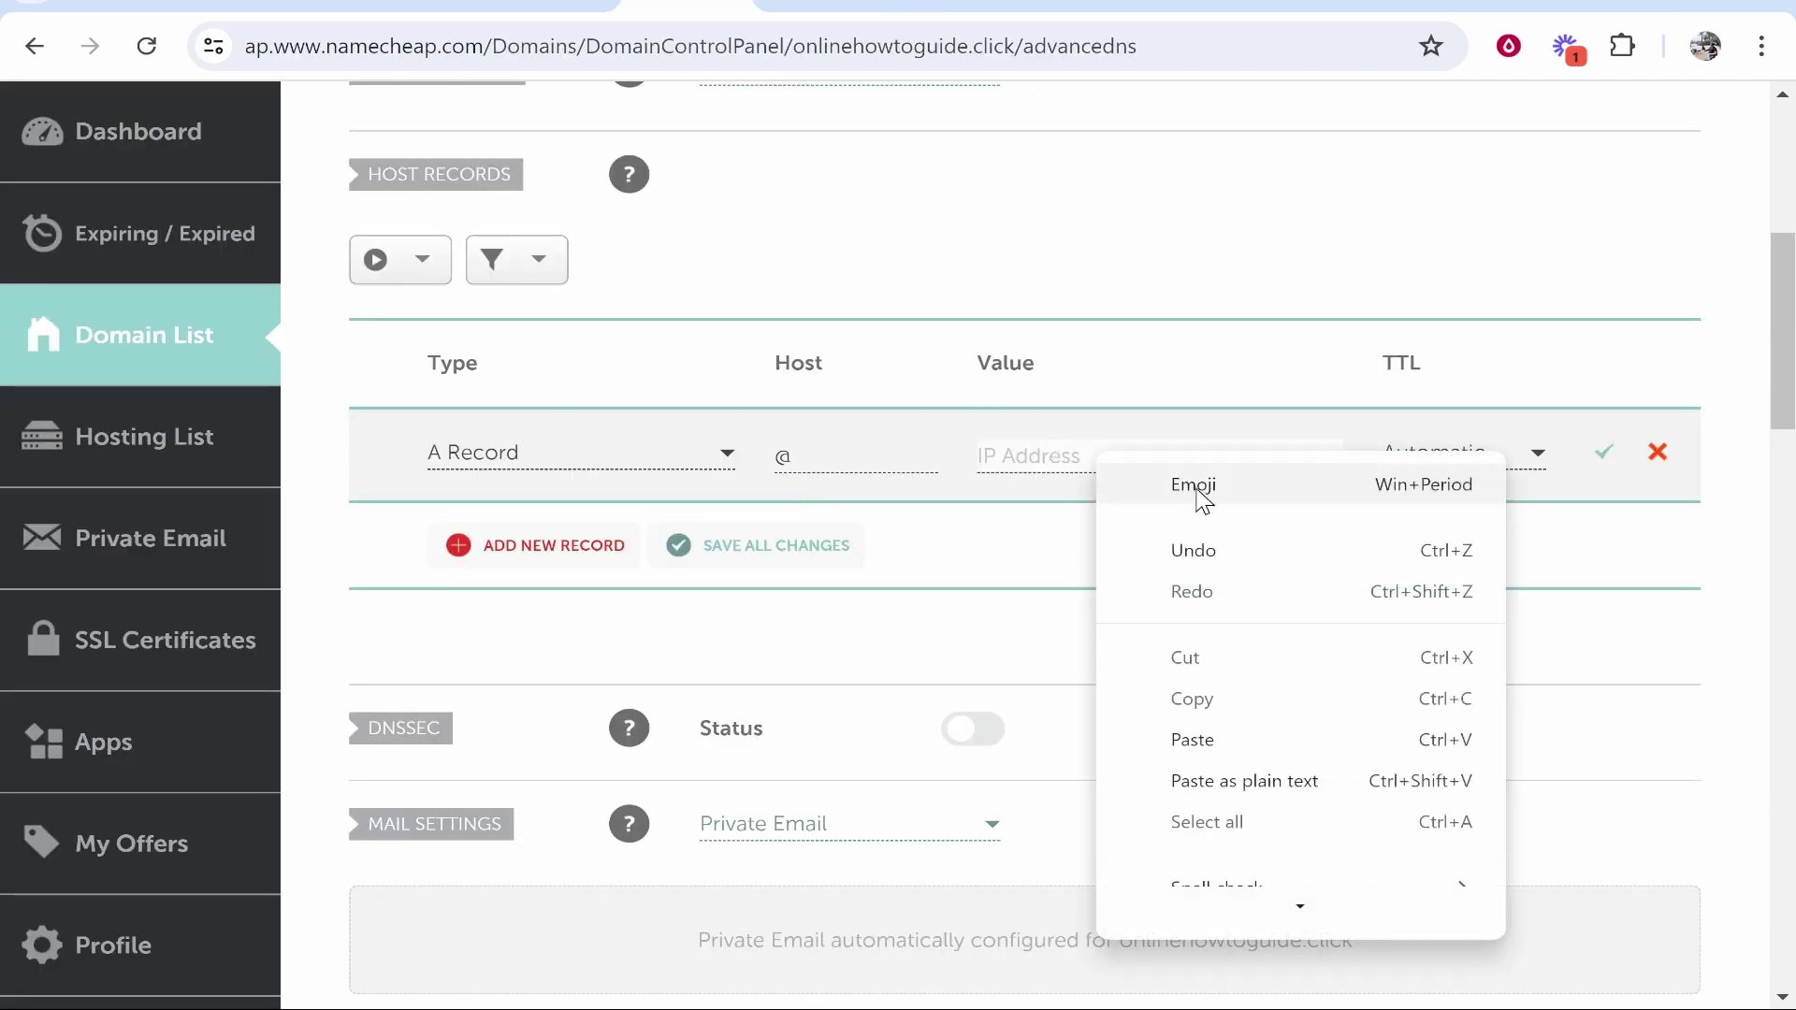
left_click(1146, 641)
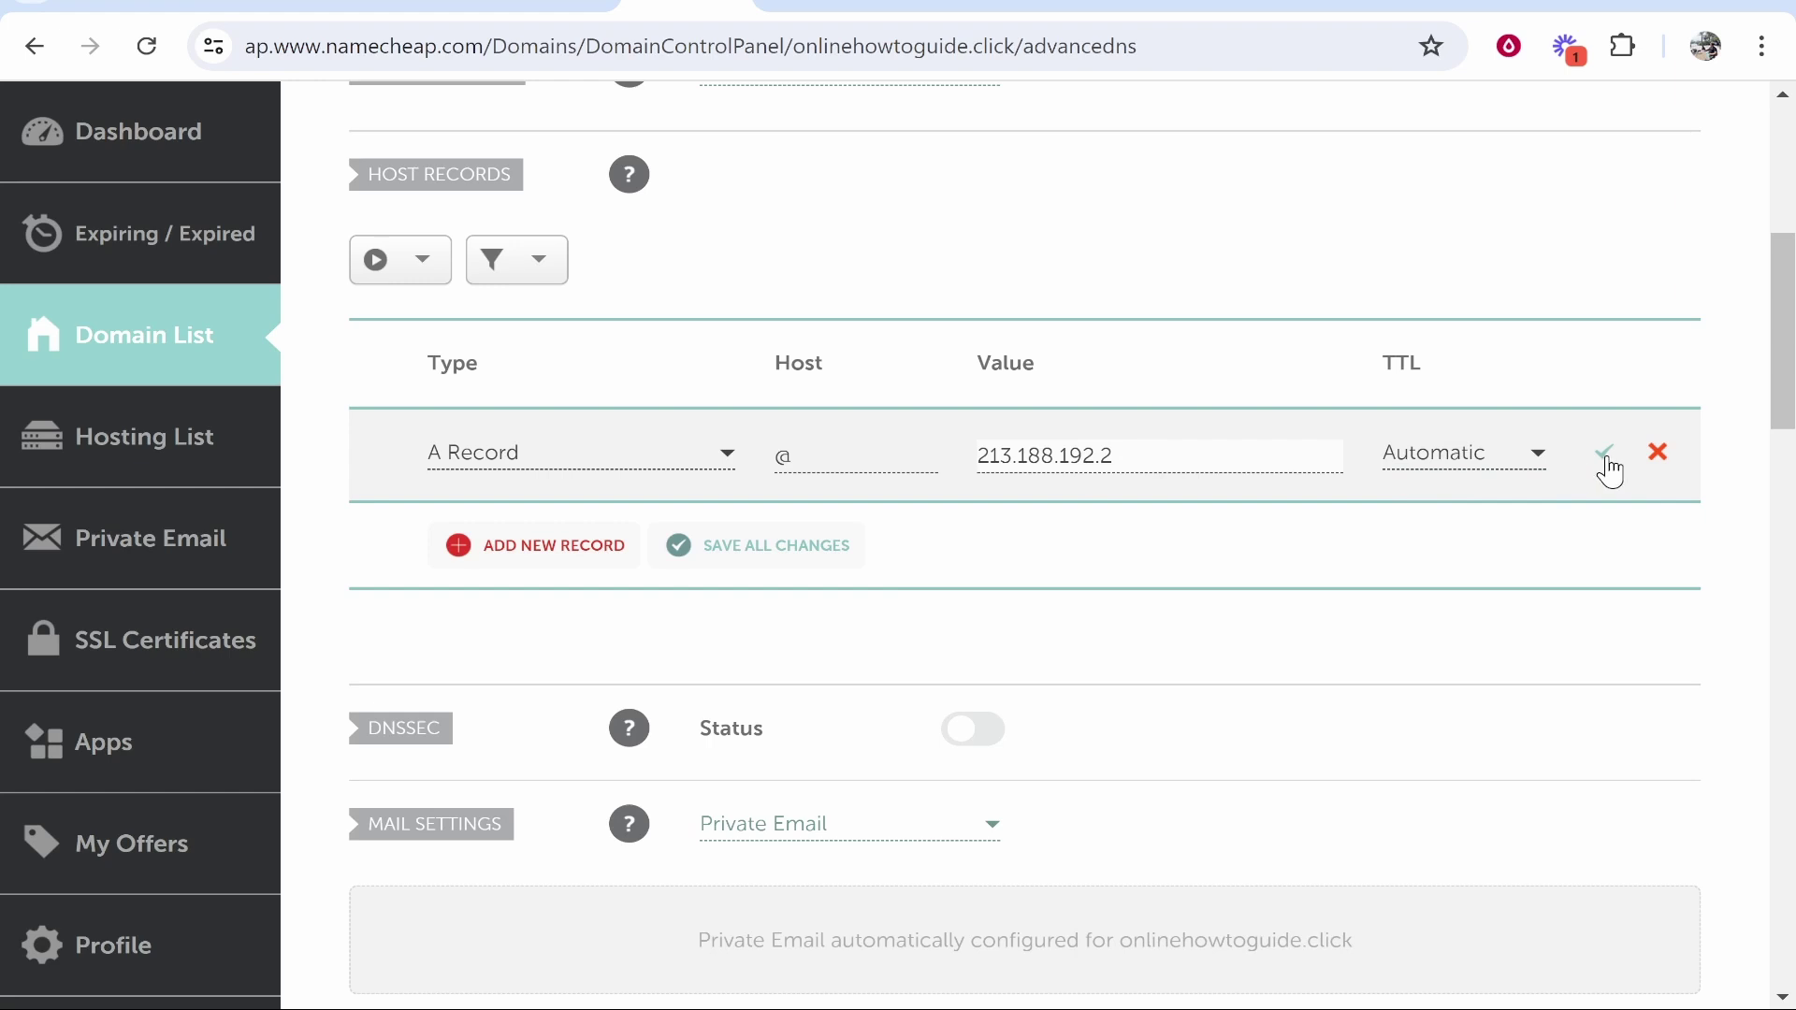
left_click(1606, 452)
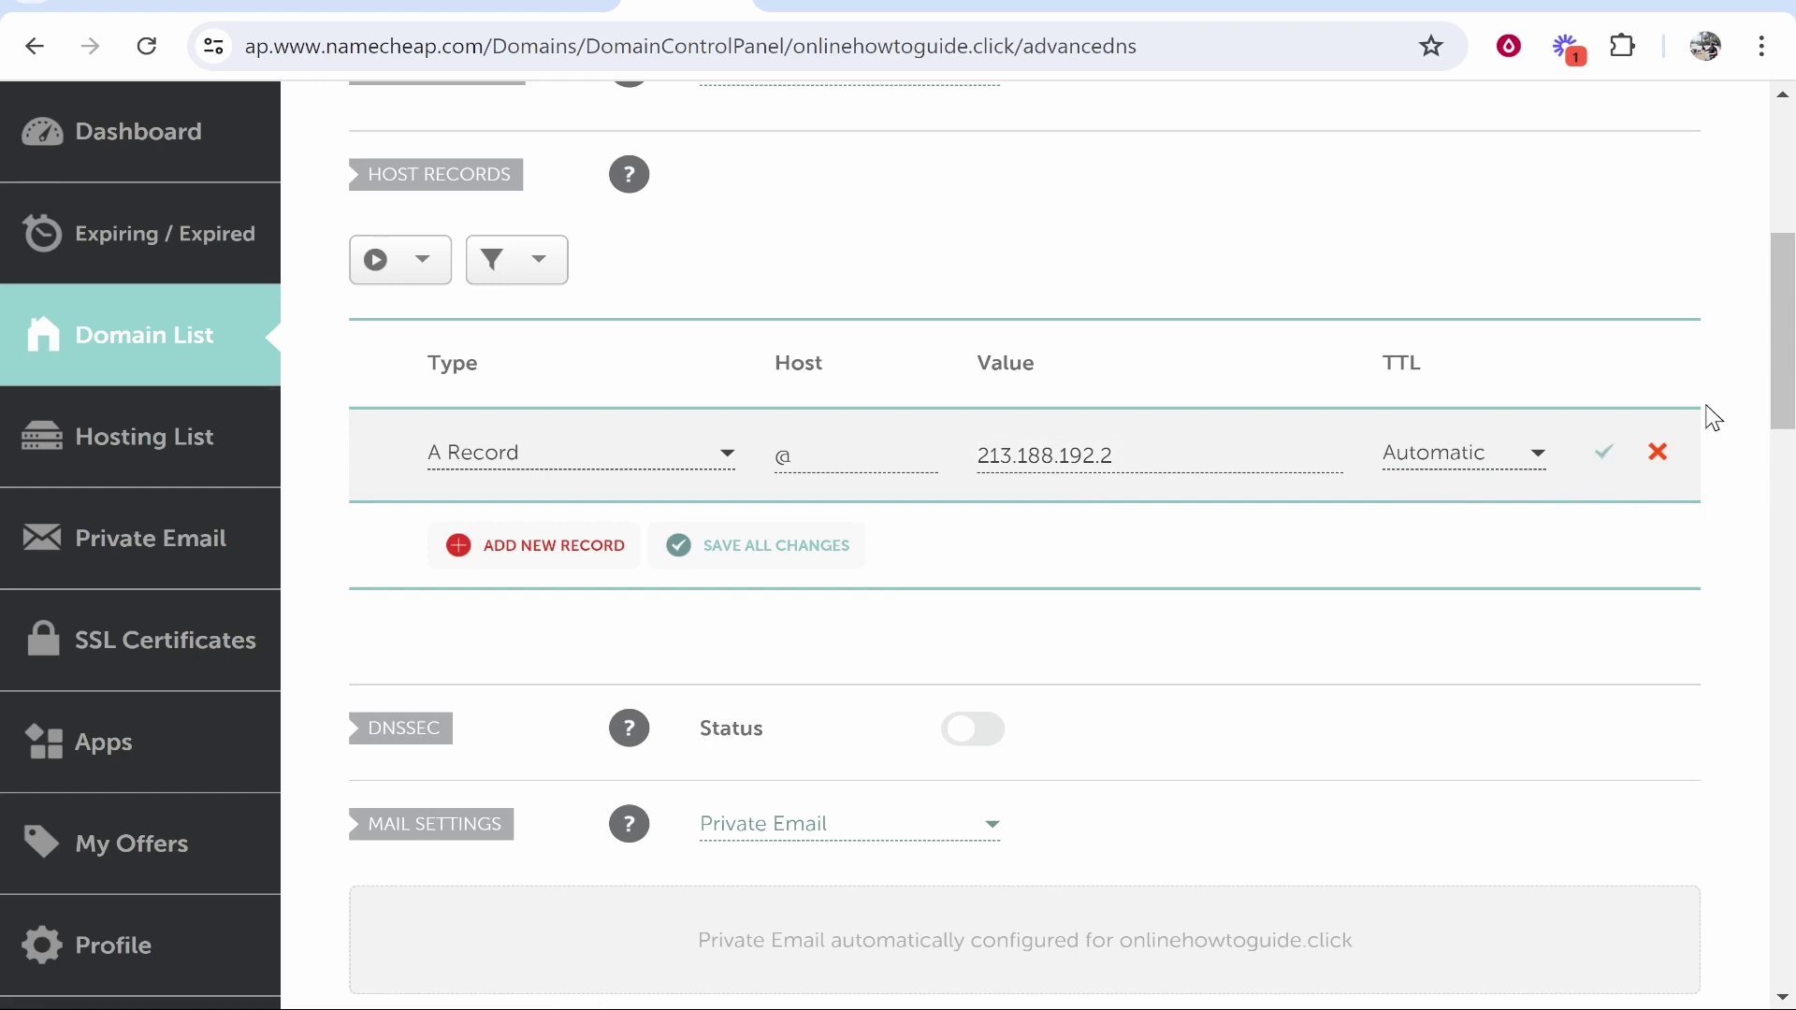
left_click(1603, 455)
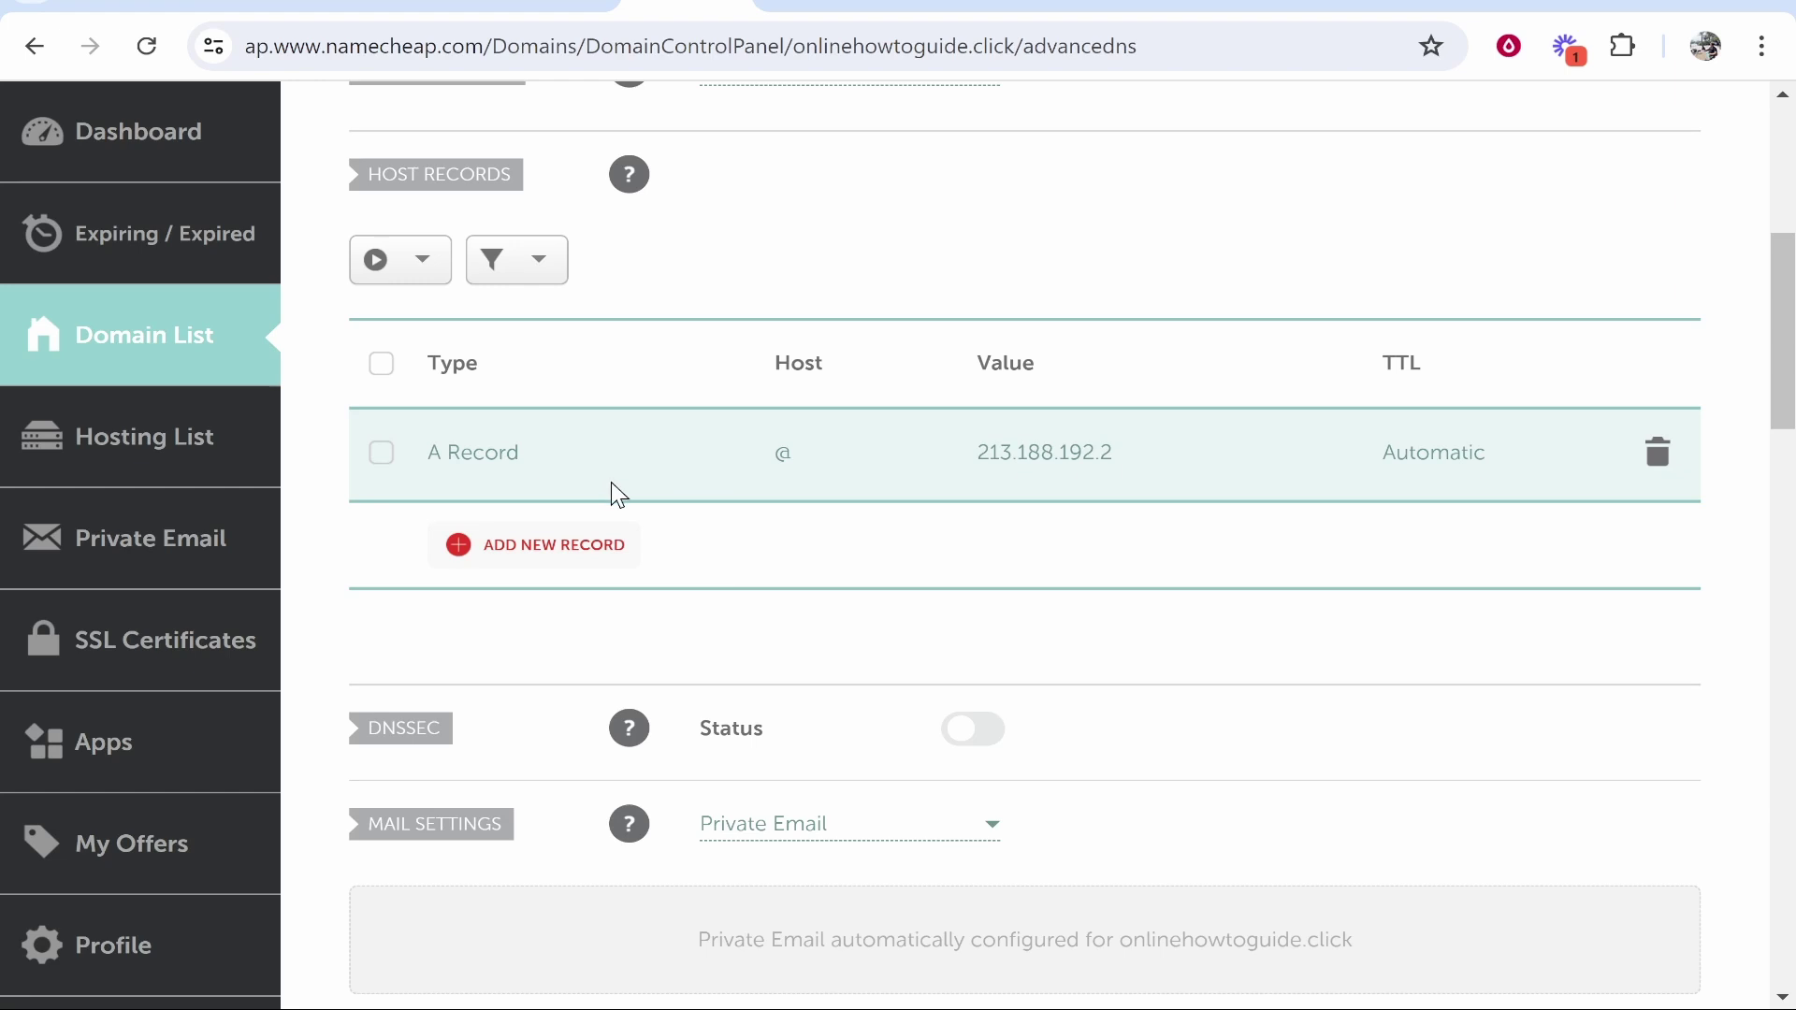
Add a new AAAA Record host entry with host @.
left_click(502, 559)
left_click(515, 554)
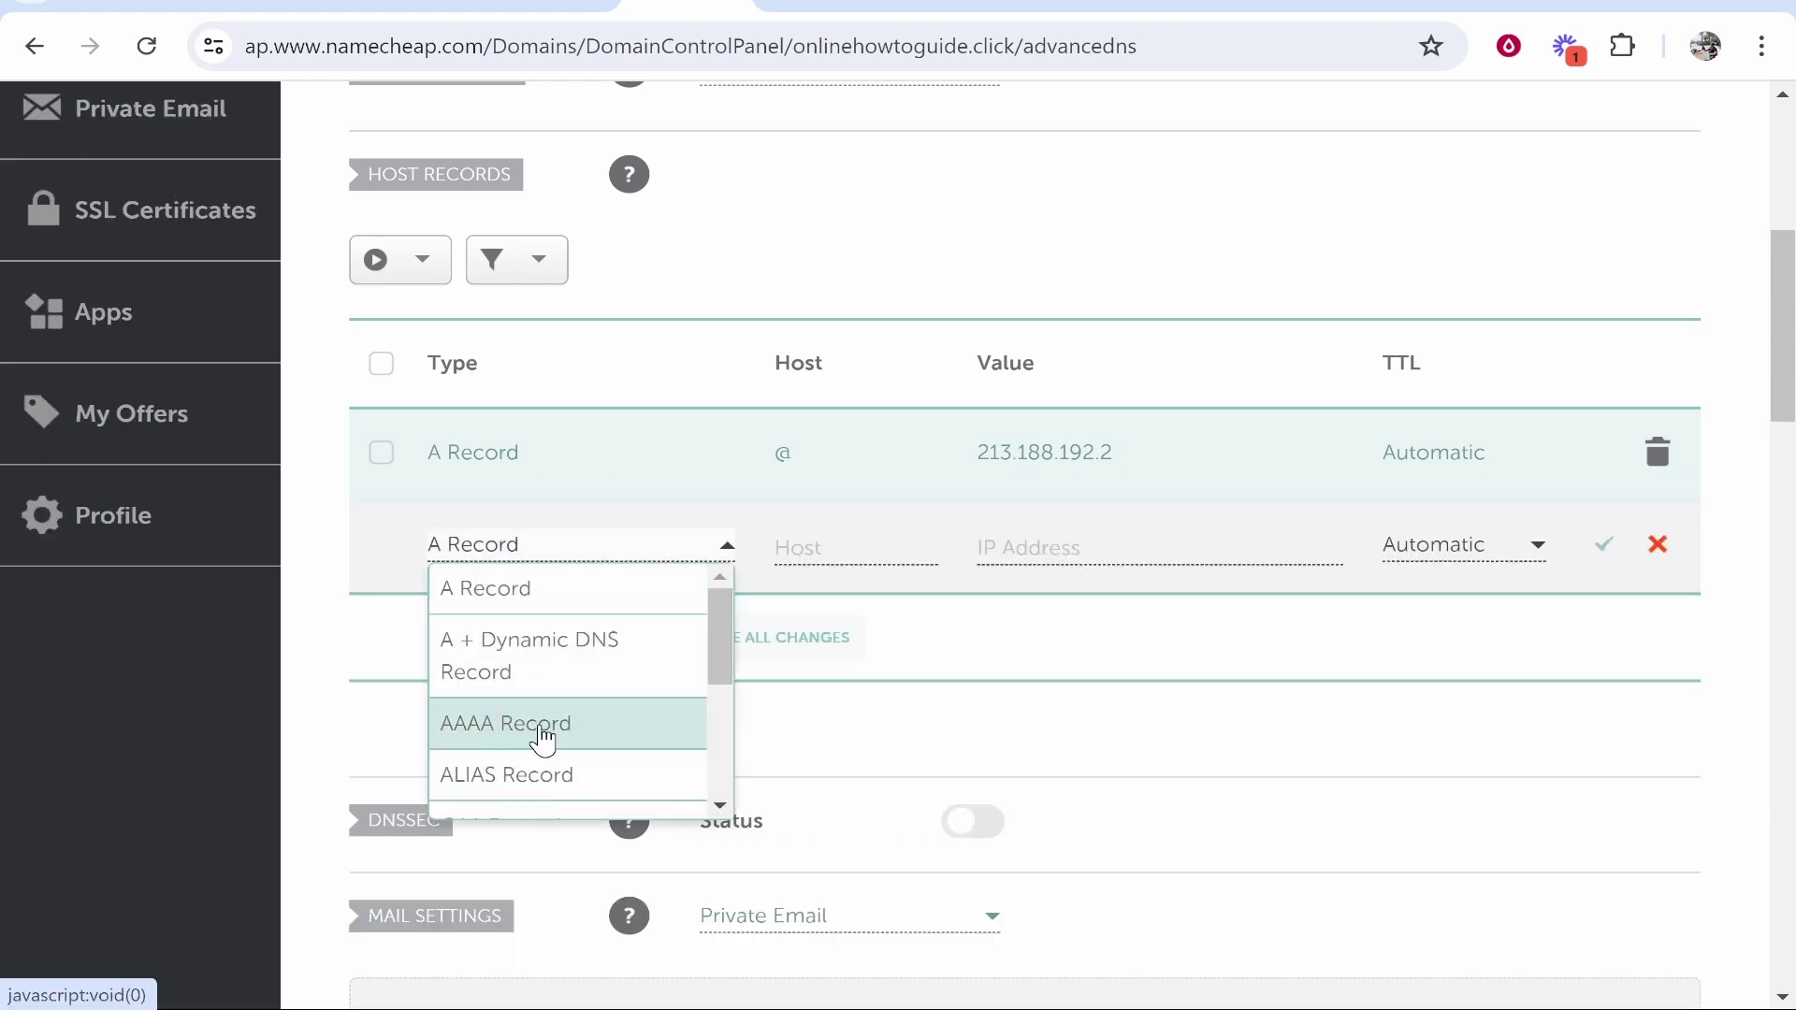
left_click(571, 739)
left_click(827, 543)
type("@")
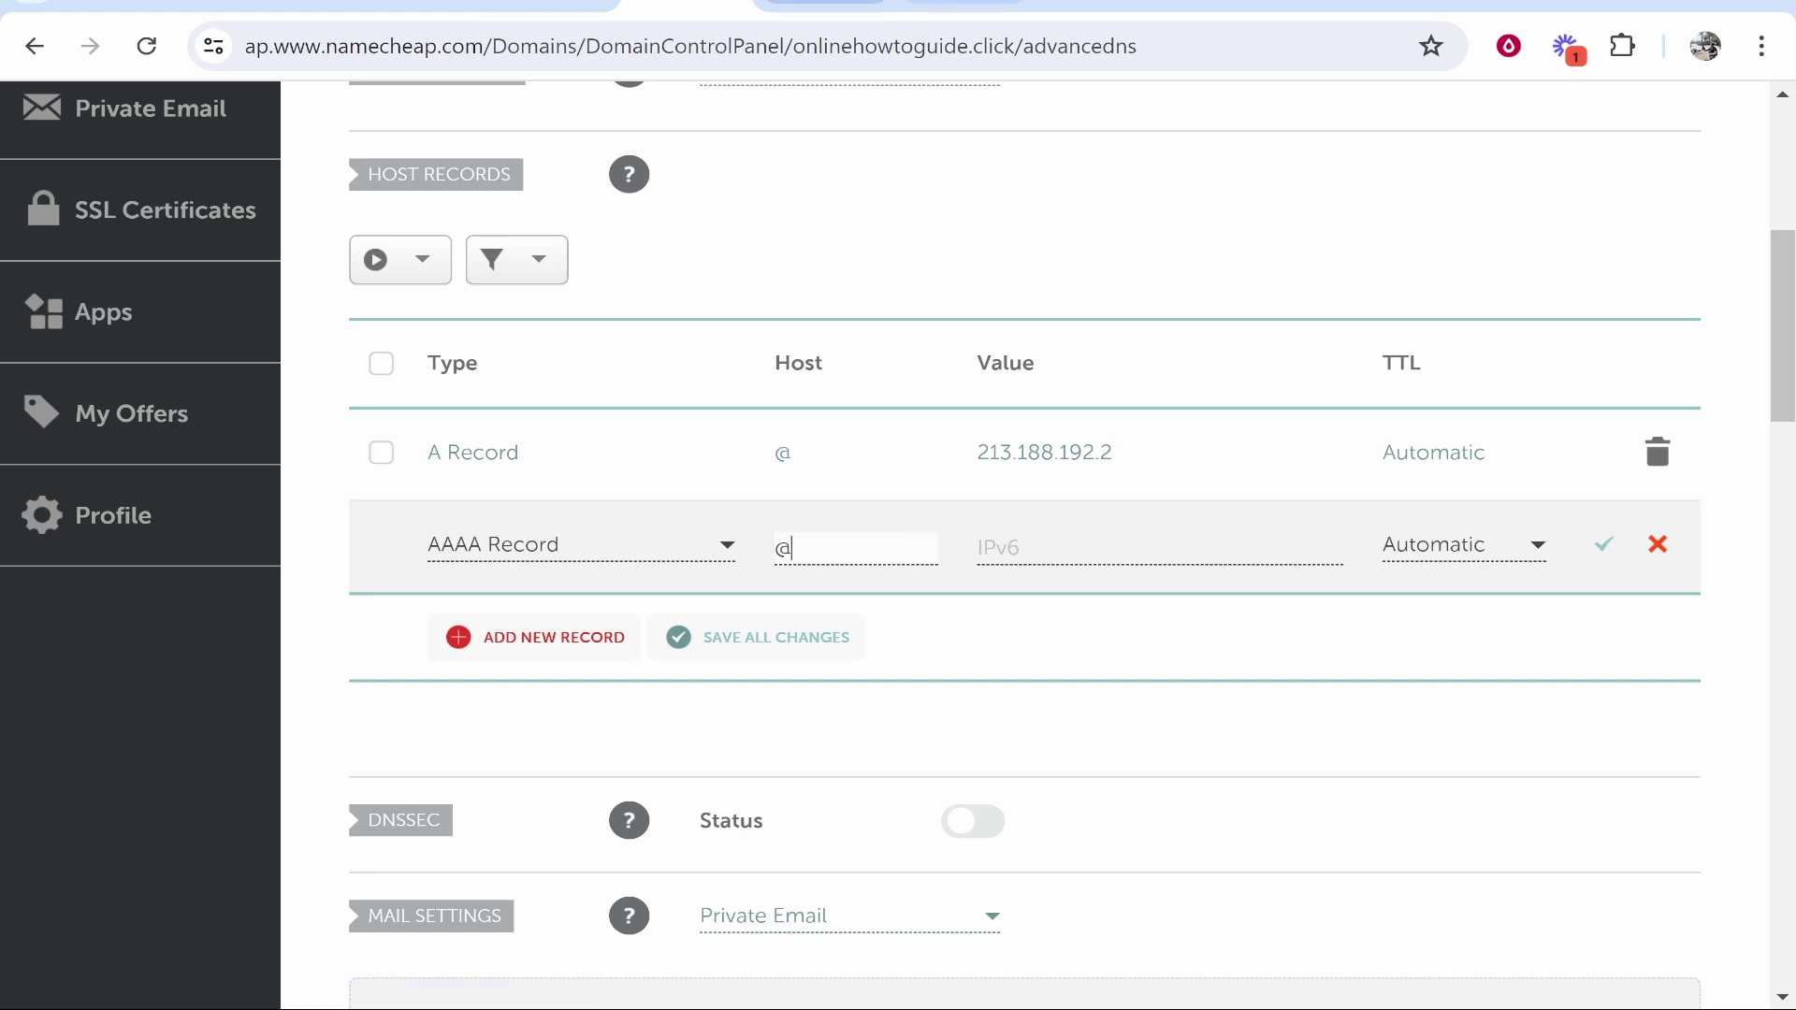
Copy the IPv6 address 2a09:8280:1:9032:60eb:1797:5542:d0db from the help article.
key("ctrl+Tab")
left_click_drag(858, 708, 459, 713)
right_click(494, 702)
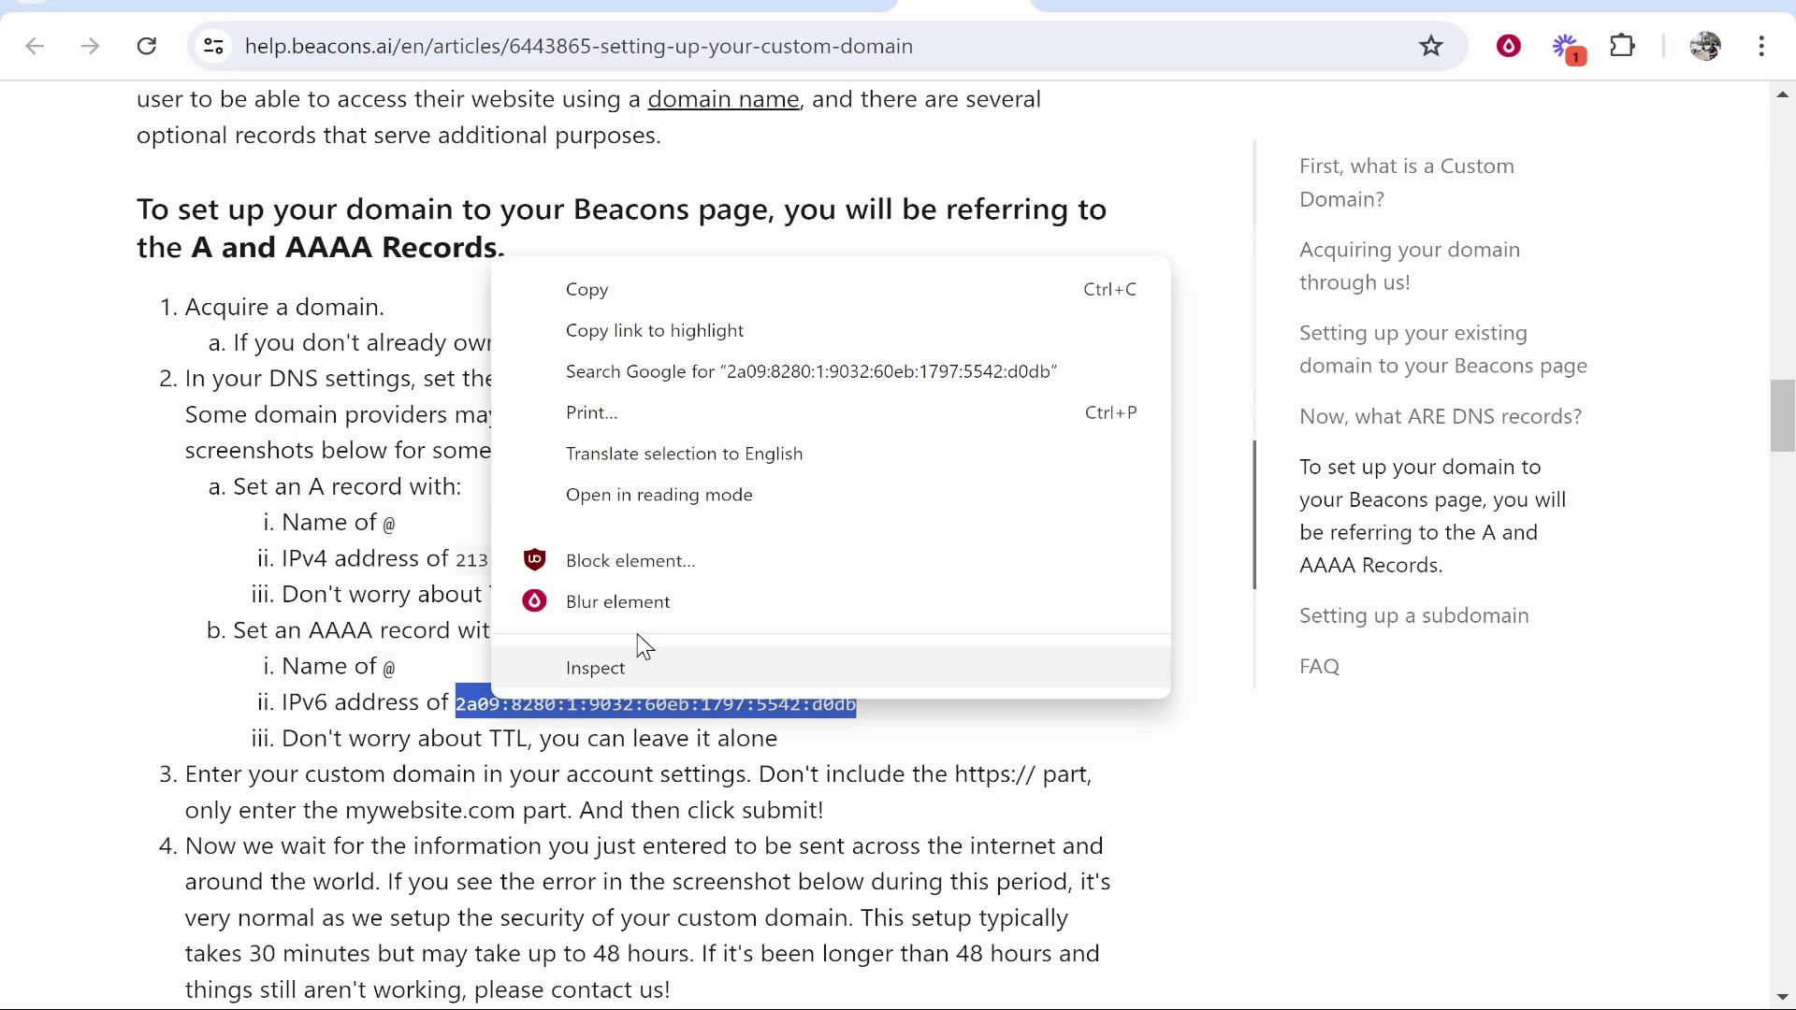
left_click(585, 290)
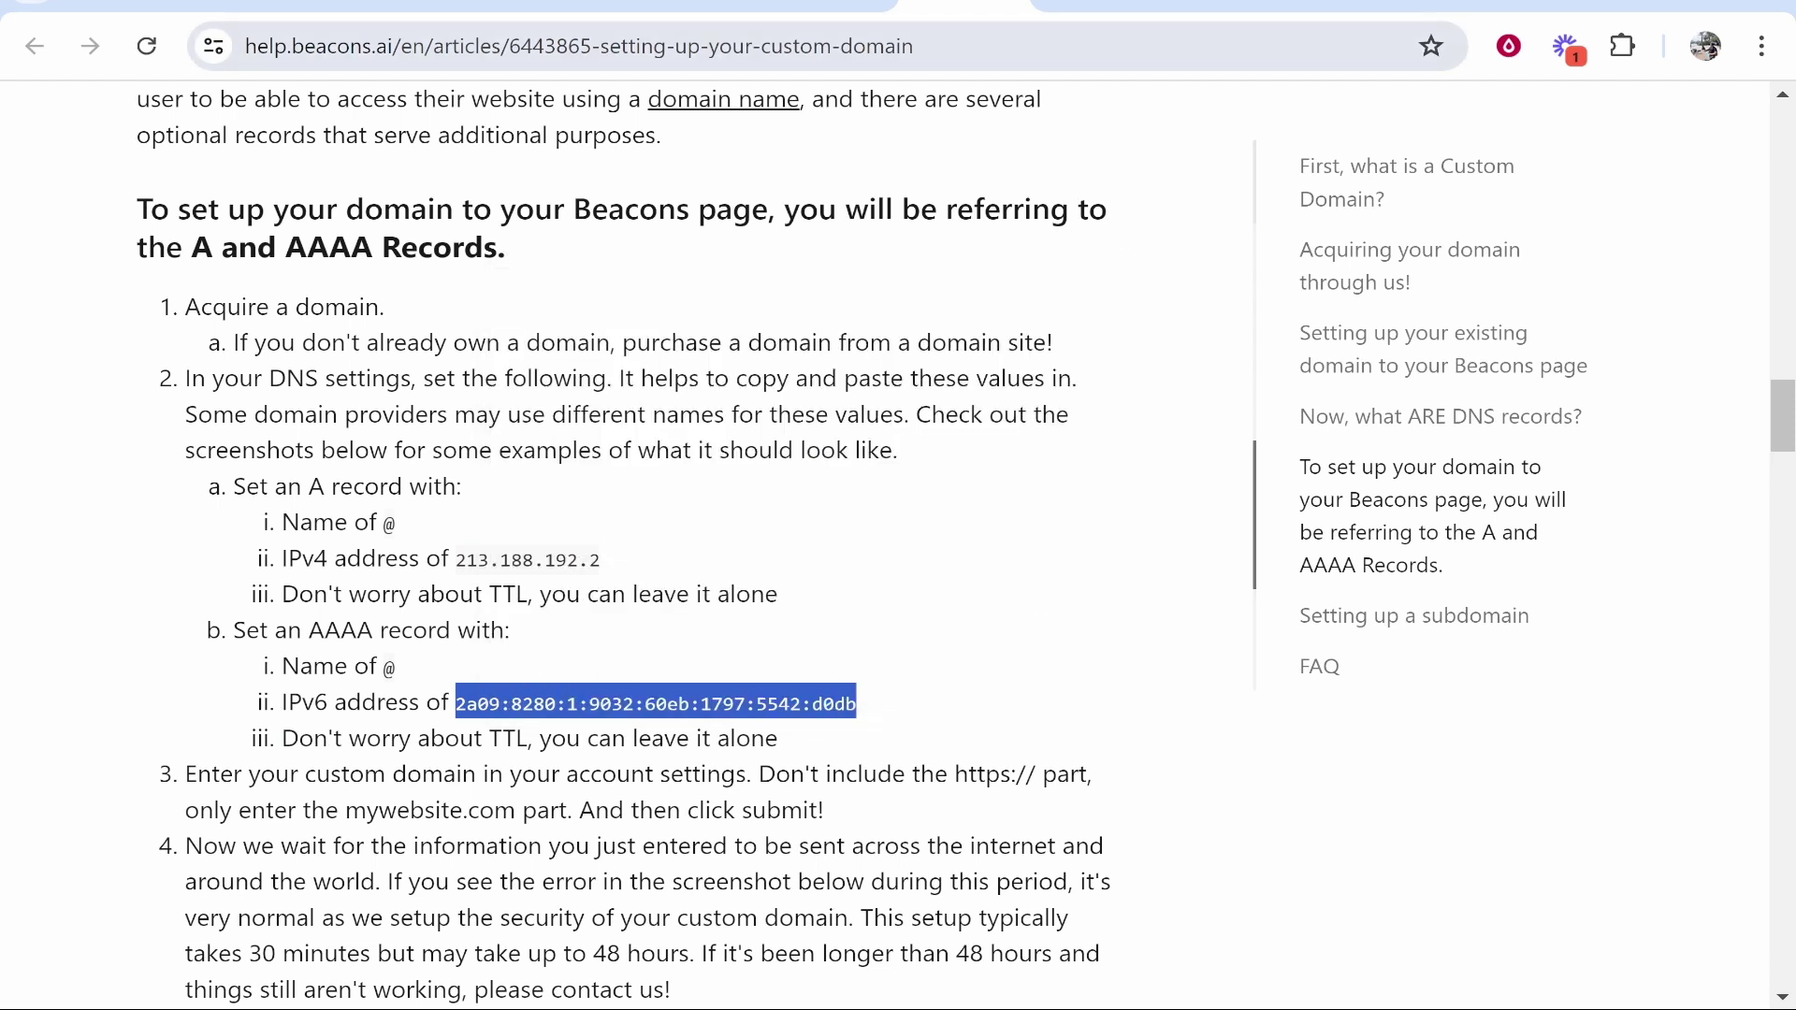
Paste the IPv6 address as the AAAA record's Value and save the record.
left_click(688, 2)
left_click(1051, 549)
right_click(1050, 549)
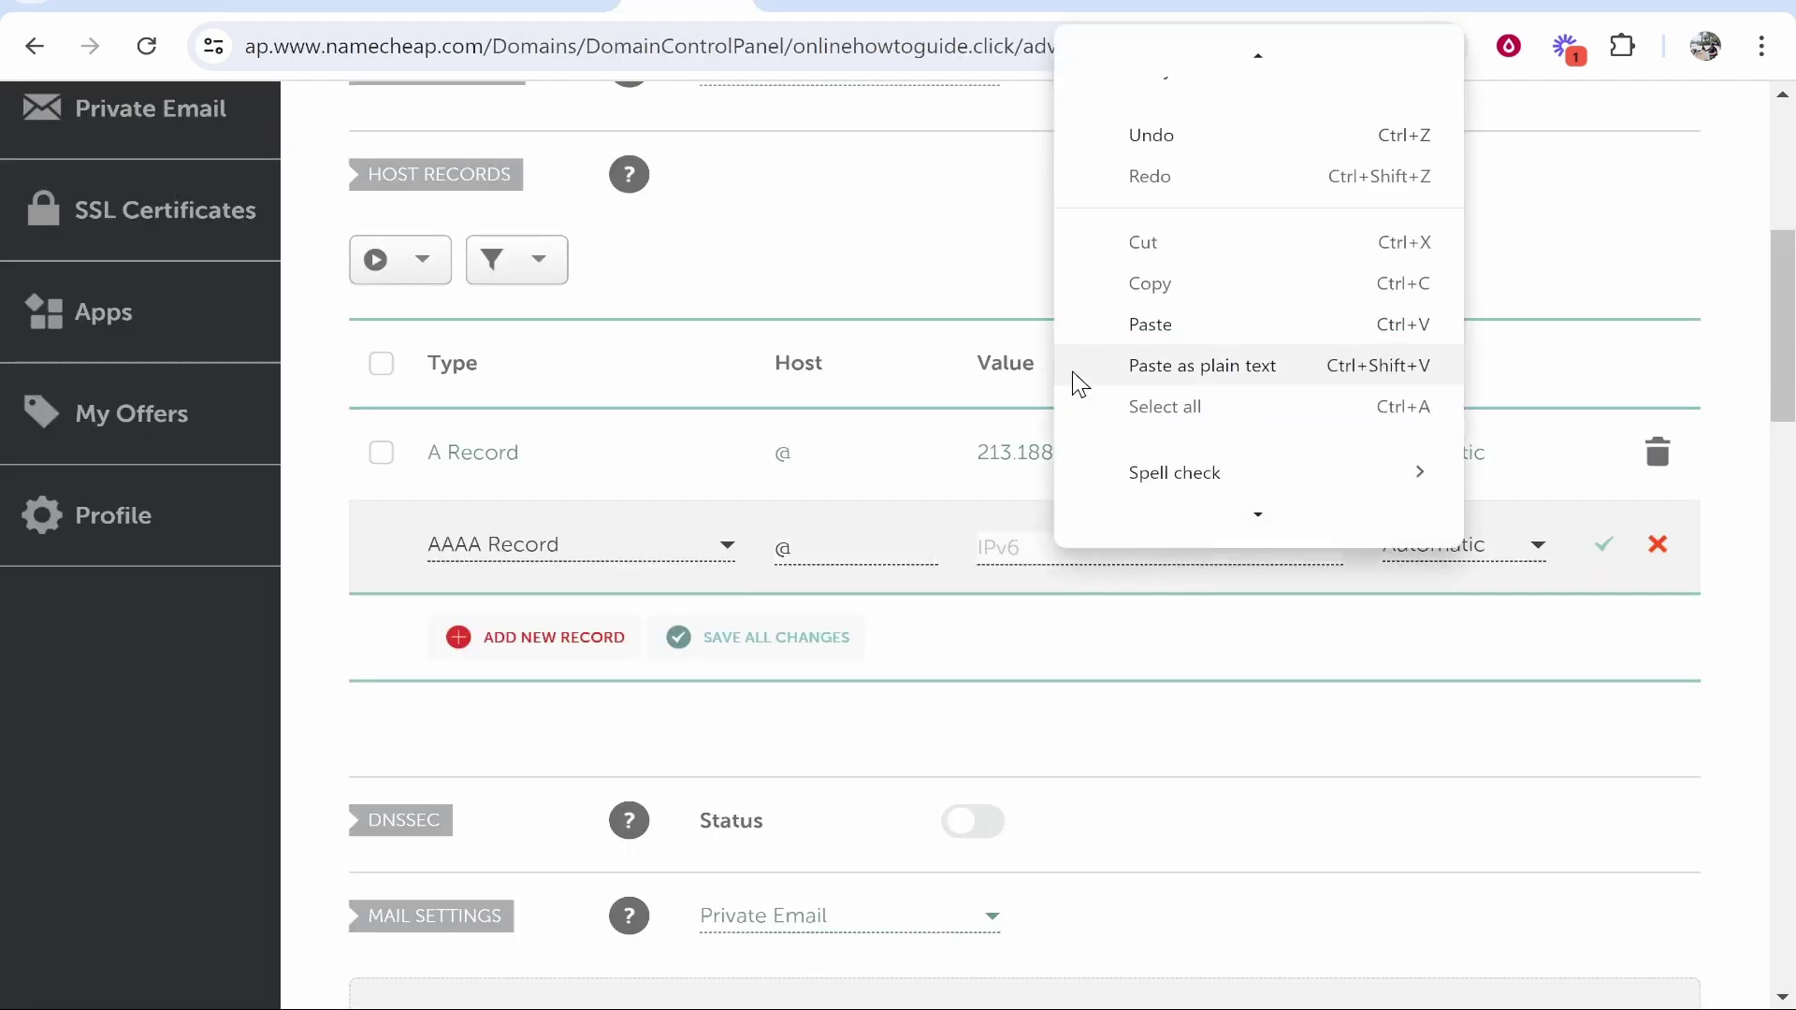
left_click(1150, 324)
left_click(1604, 545)
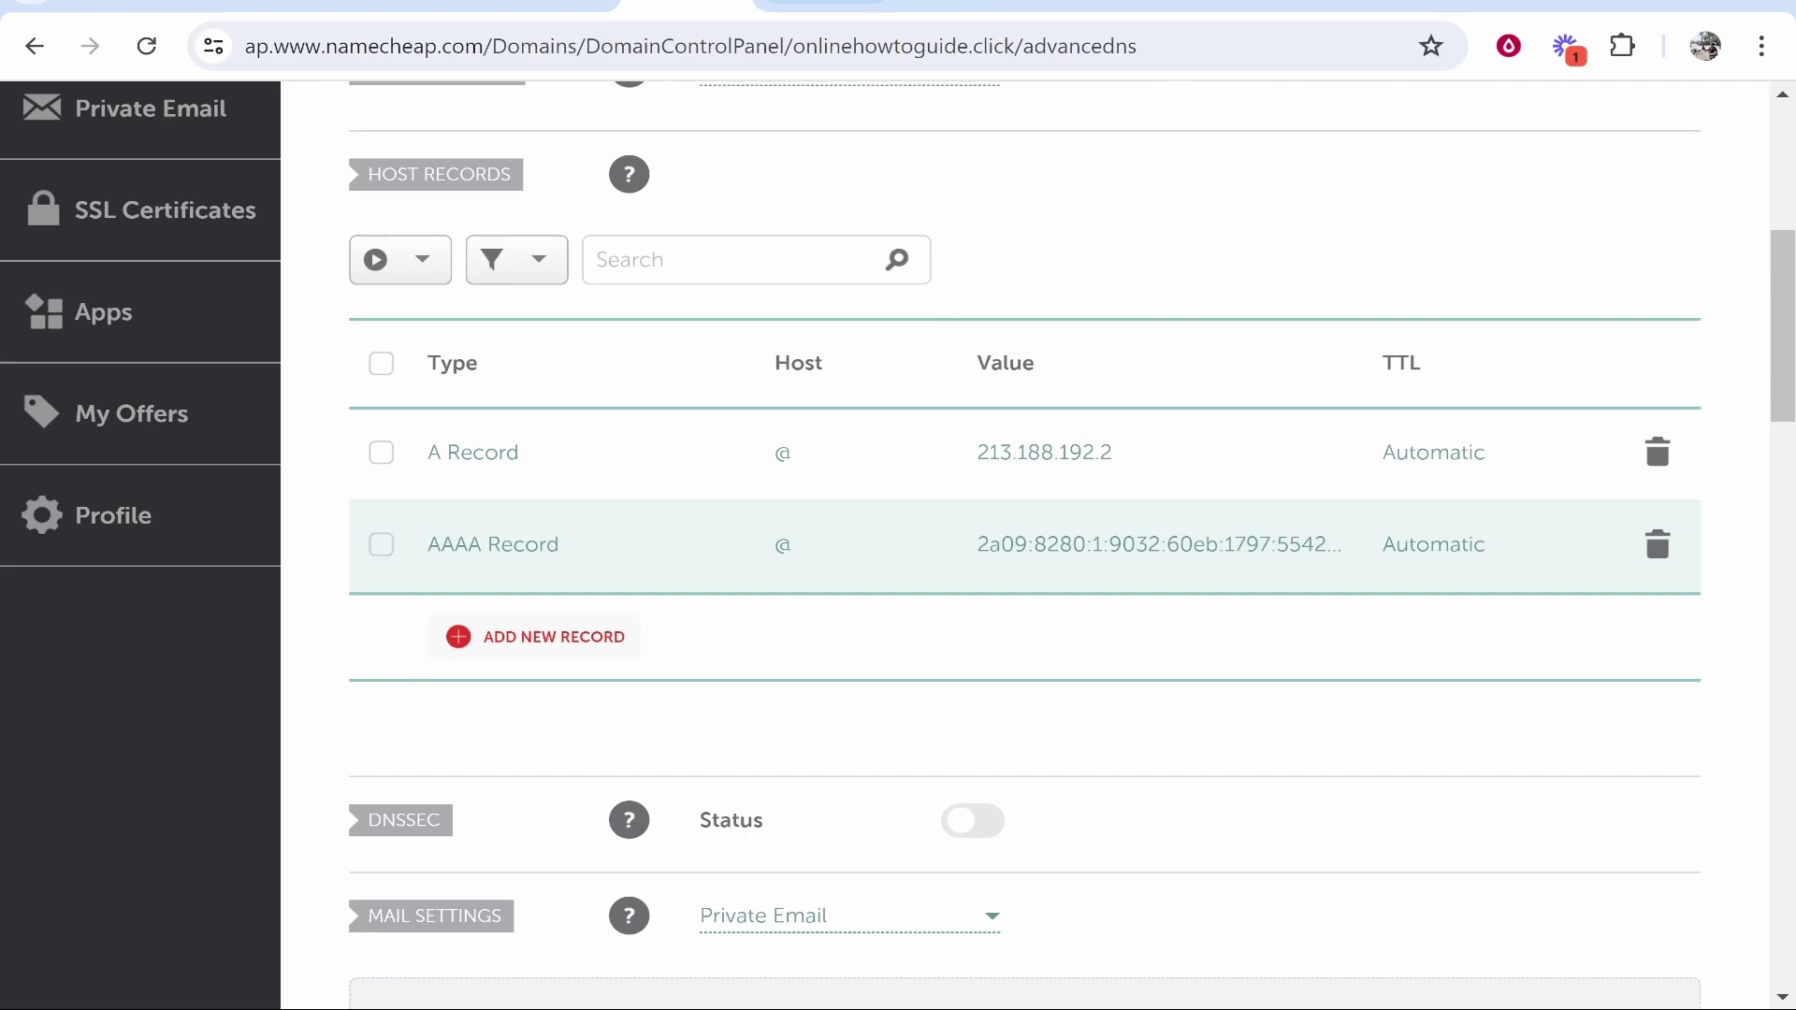
Recheck onlinehowtoguide.click's status, confirming DNS records verified and the HTTPS certificate pending.
left_click(823, 3)
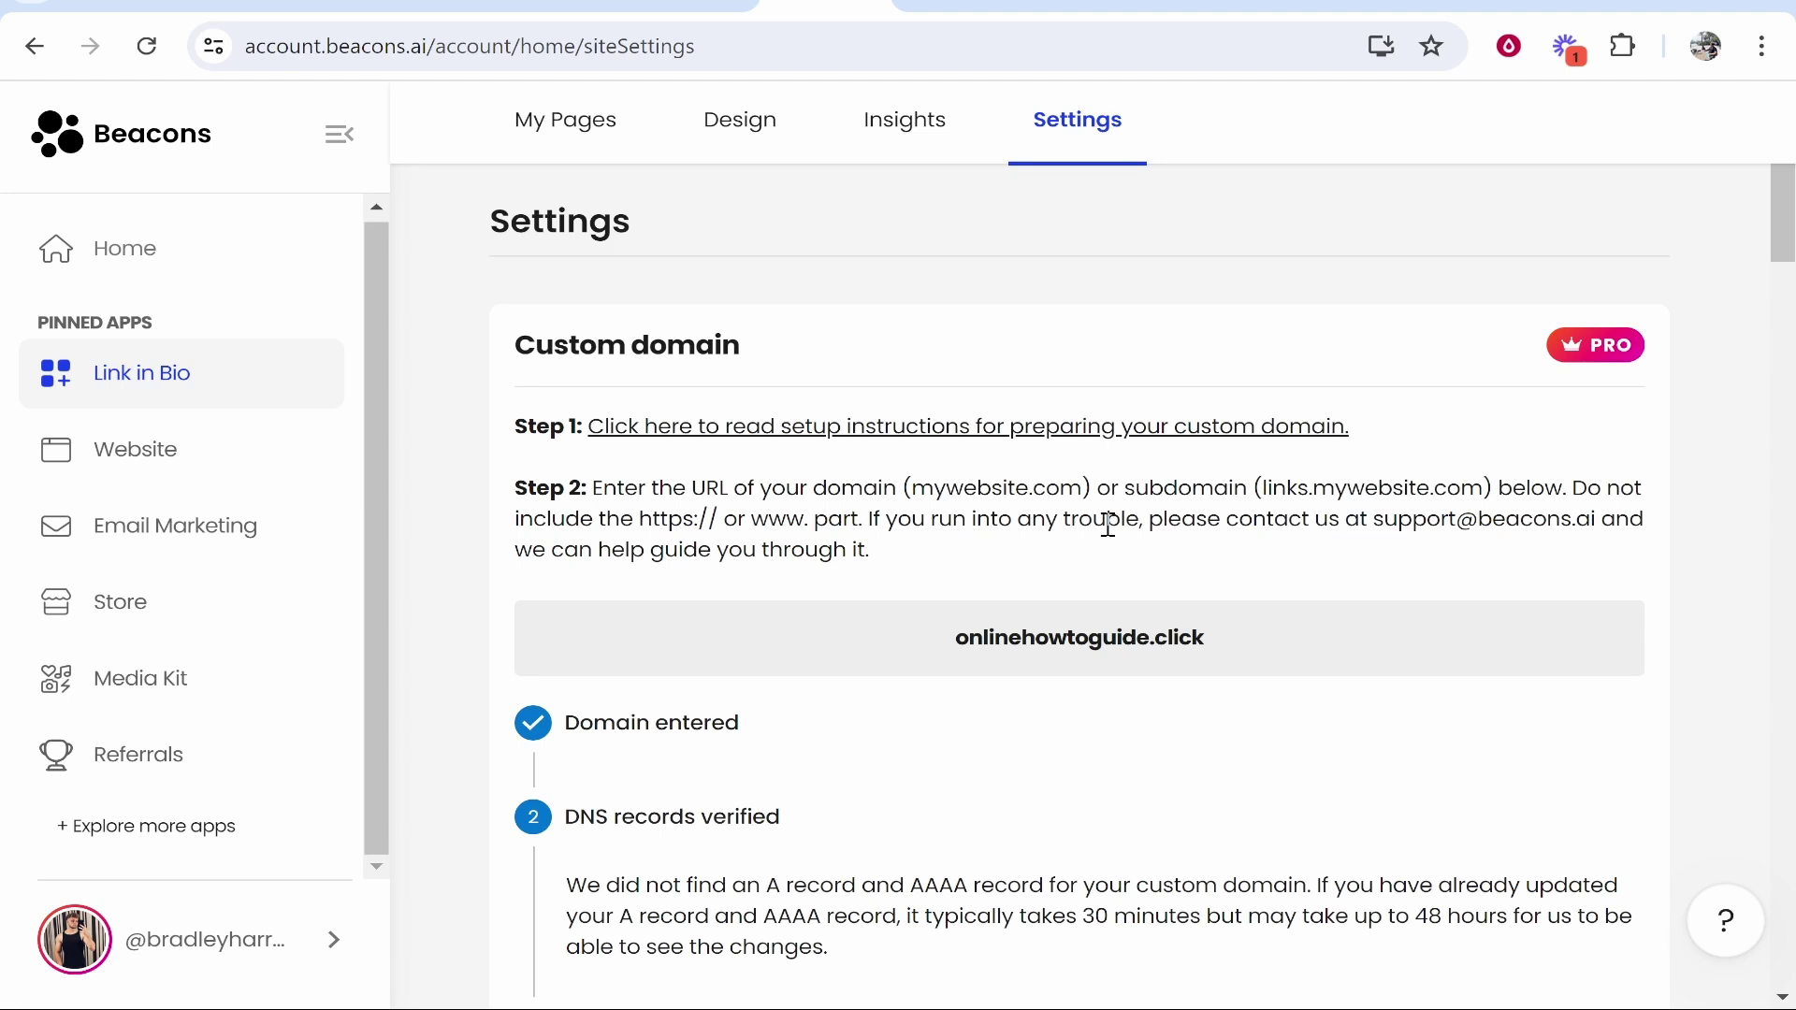
scroll(1108, 526, "down", 3)
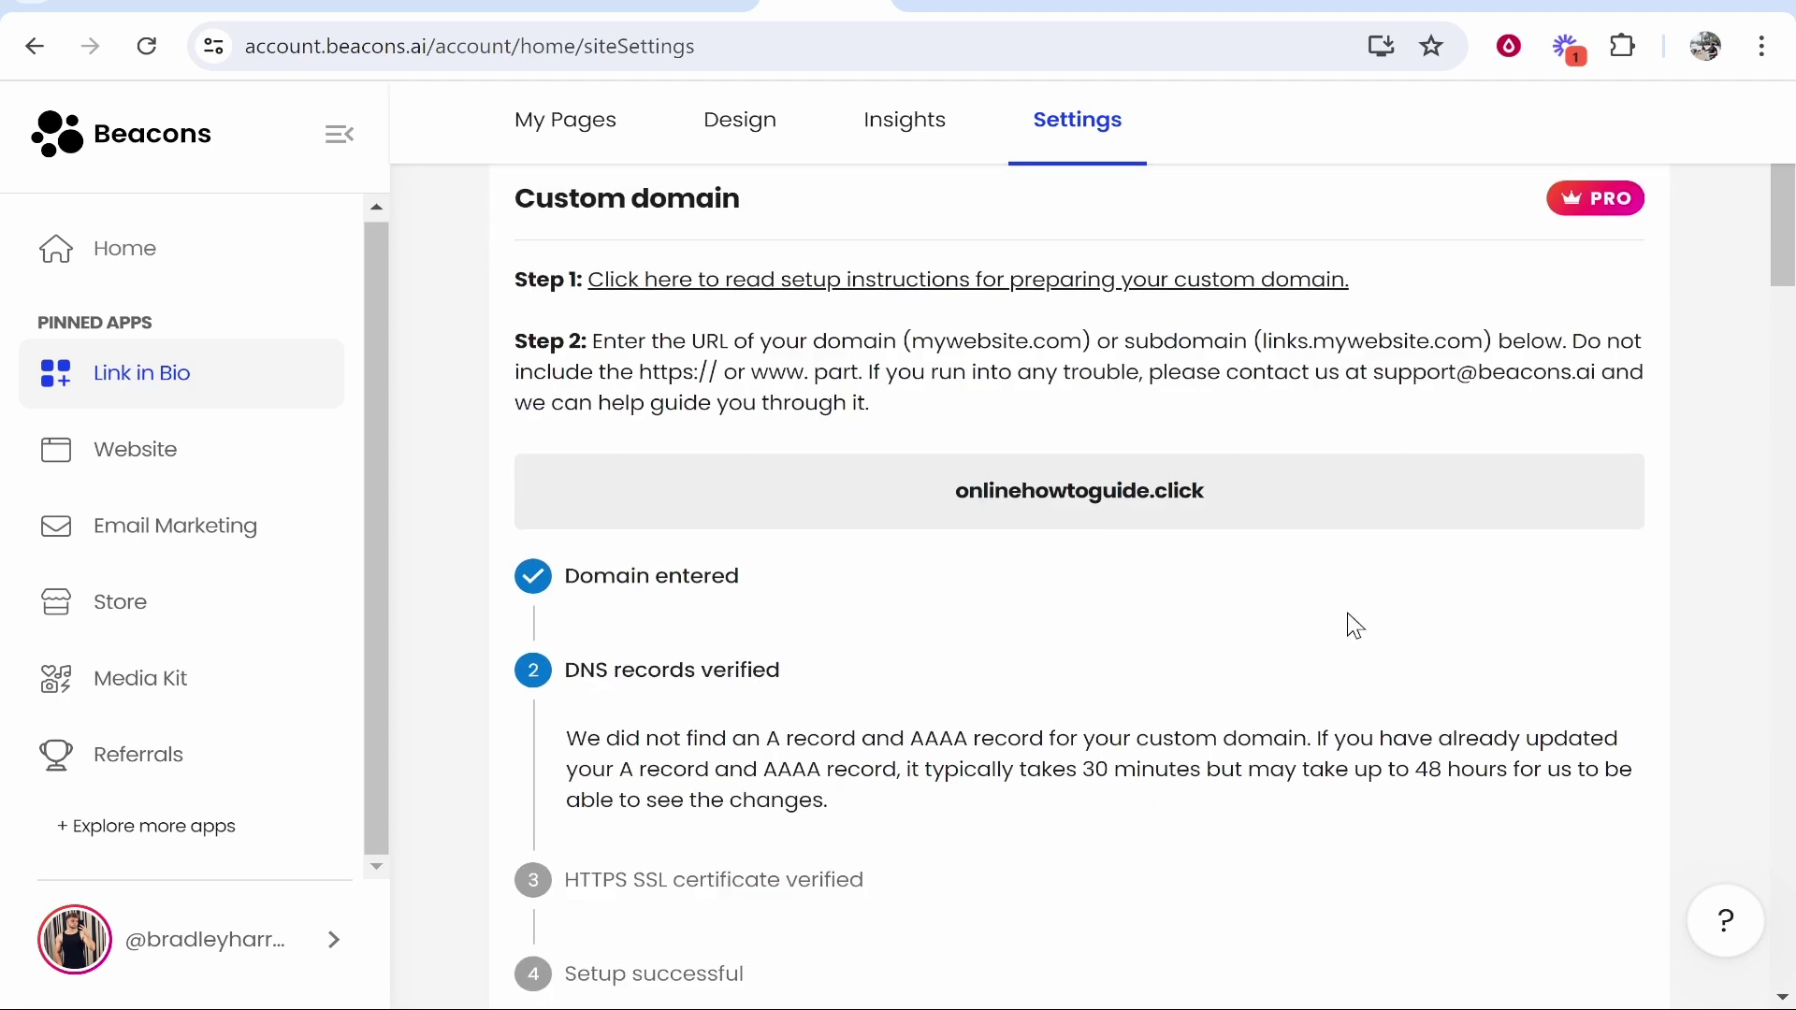
left_click_drag(1083, 623, 1496, 624)
left_click(1319, 779)
scroll(1030, 655, "down", 3)
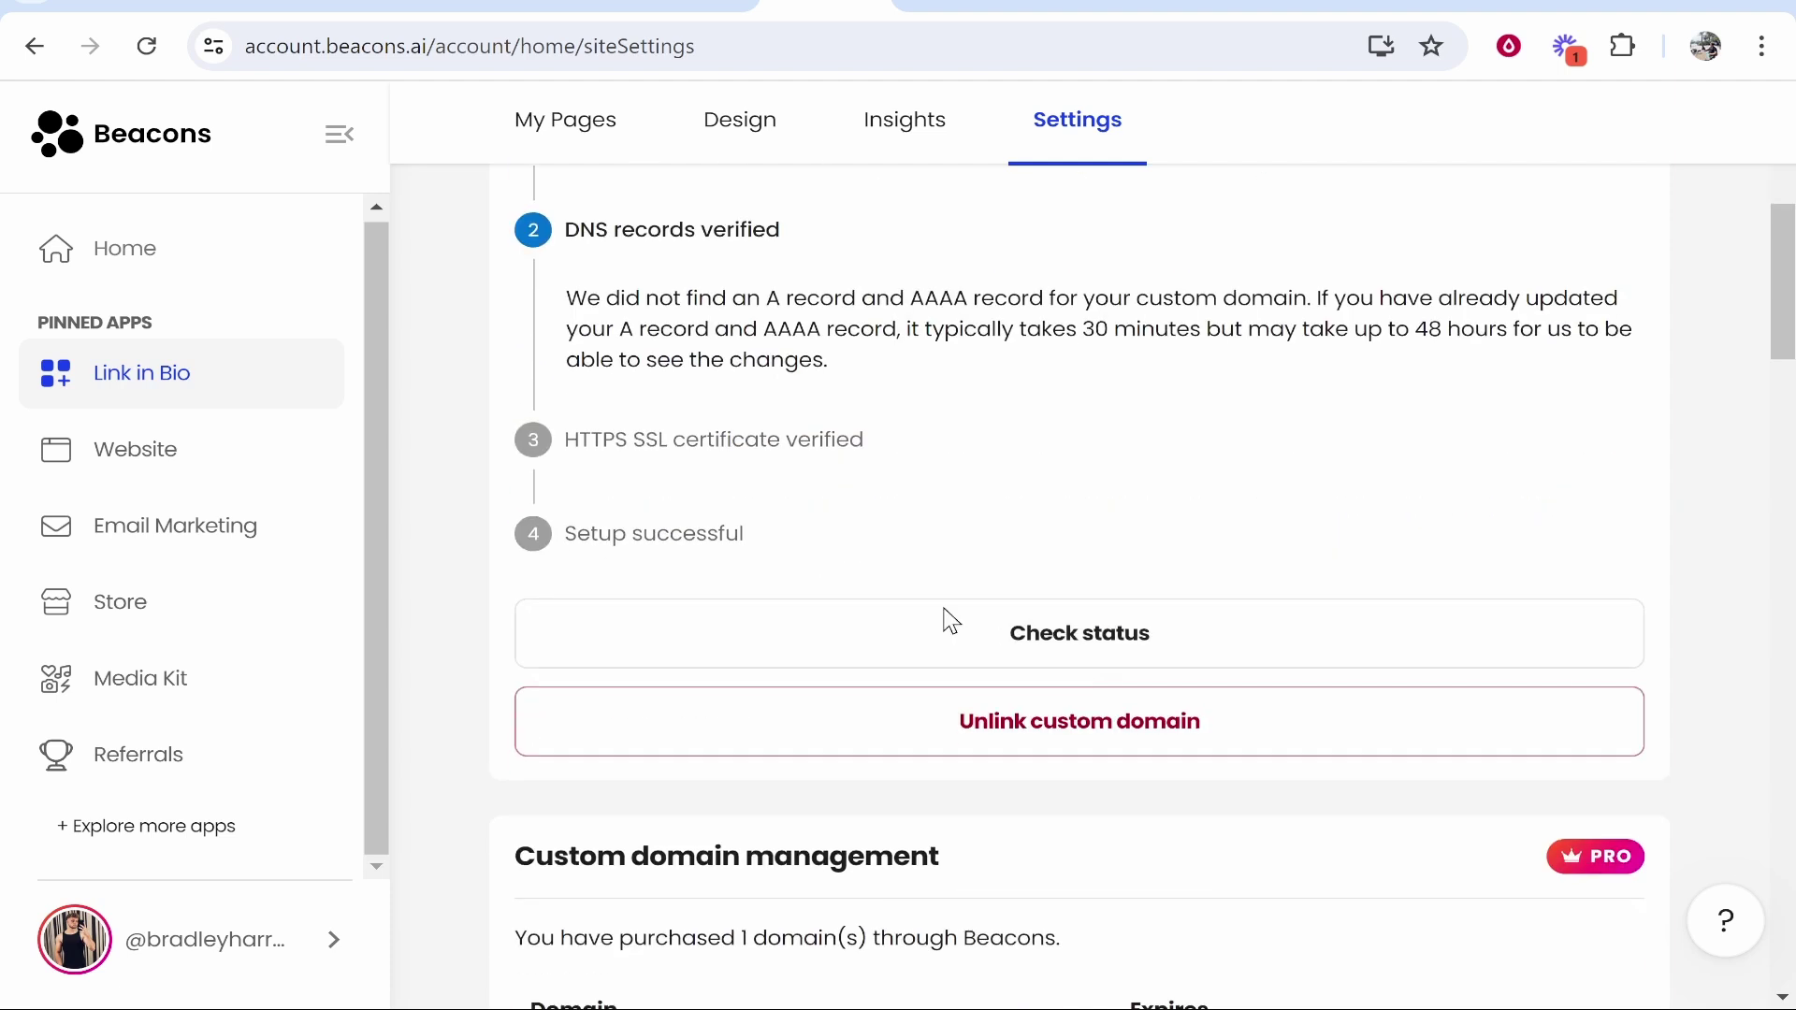
left_click(1035, 642)
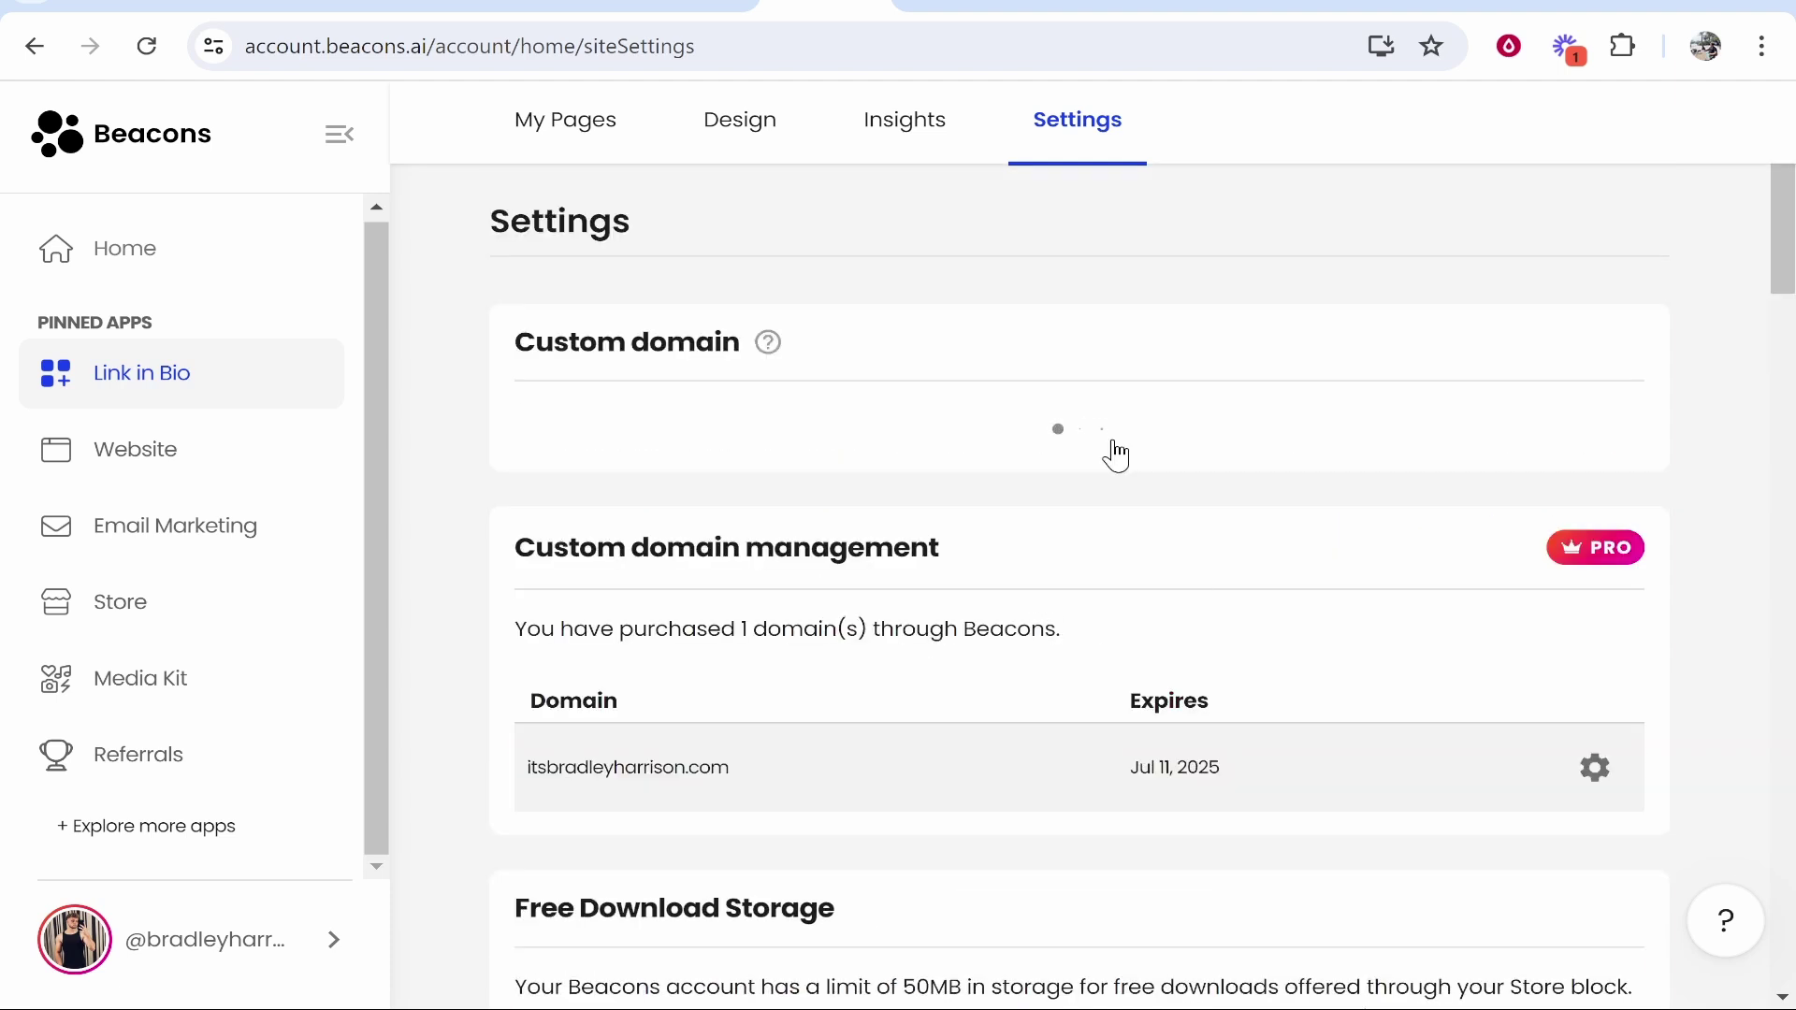
scroll(1125, 575, "down", 2)
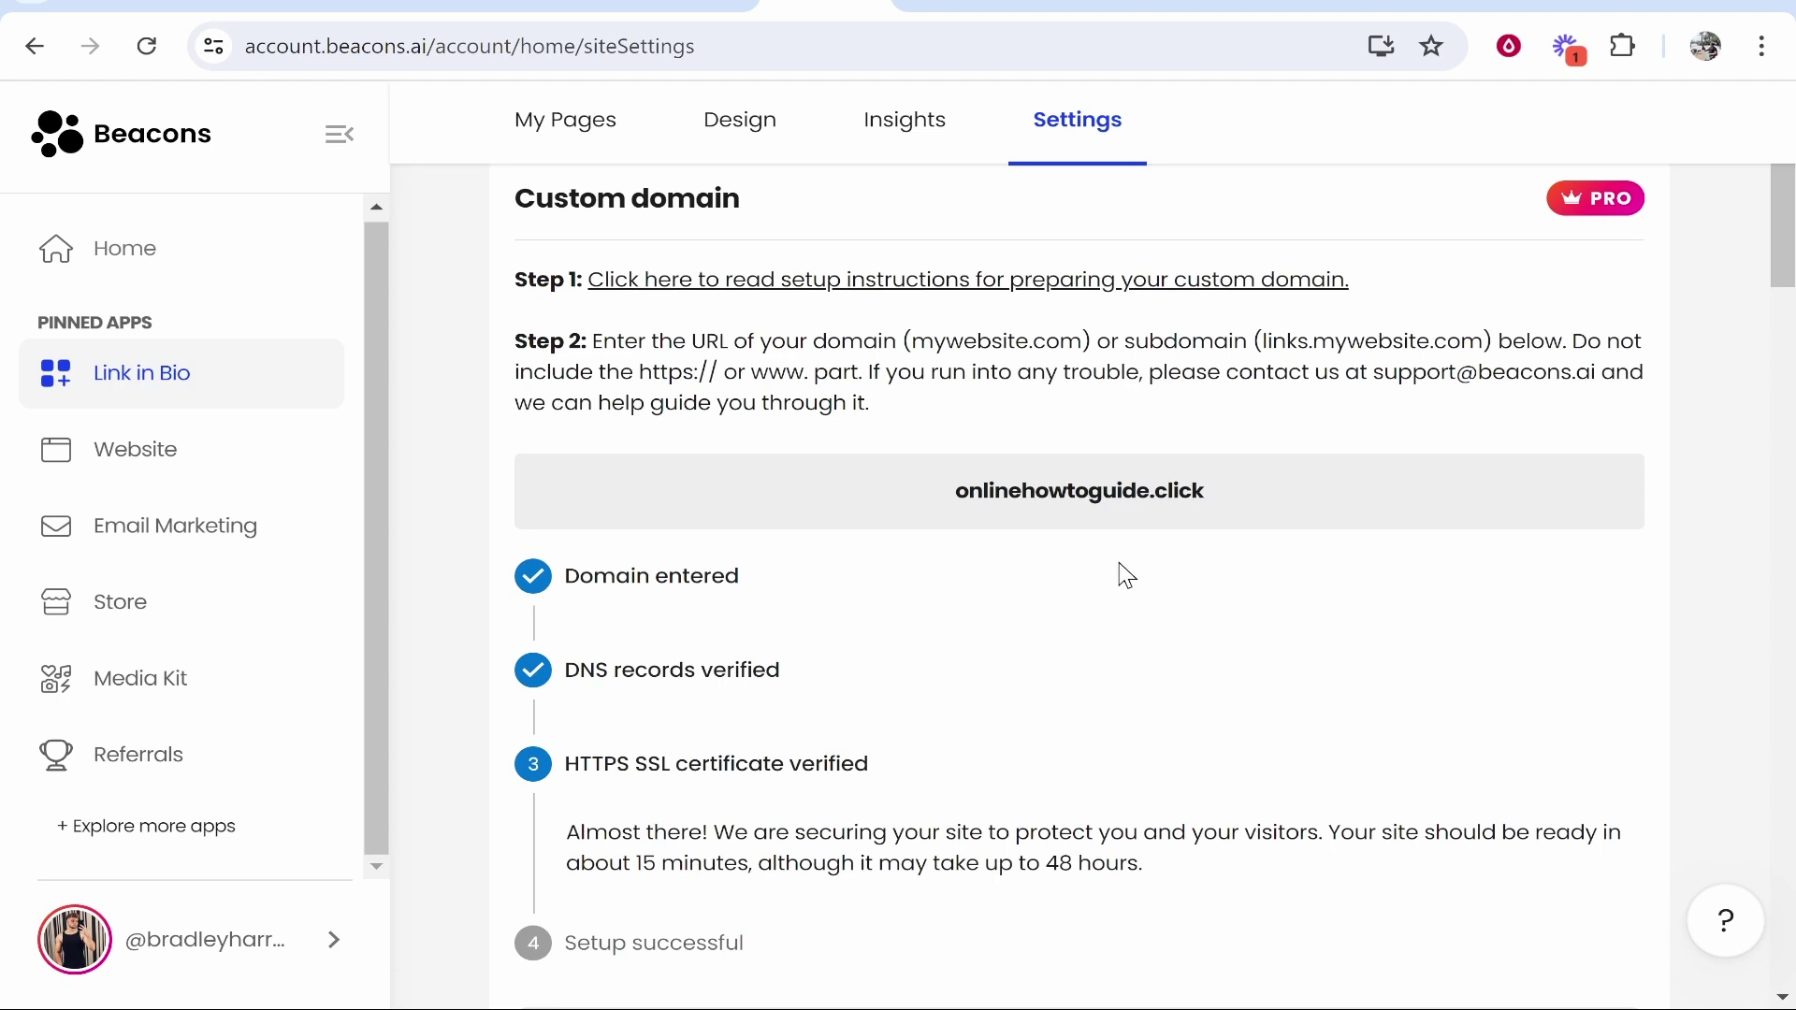
left_click_drag(1205, 490, 932, 514)
key("ctrl+c")
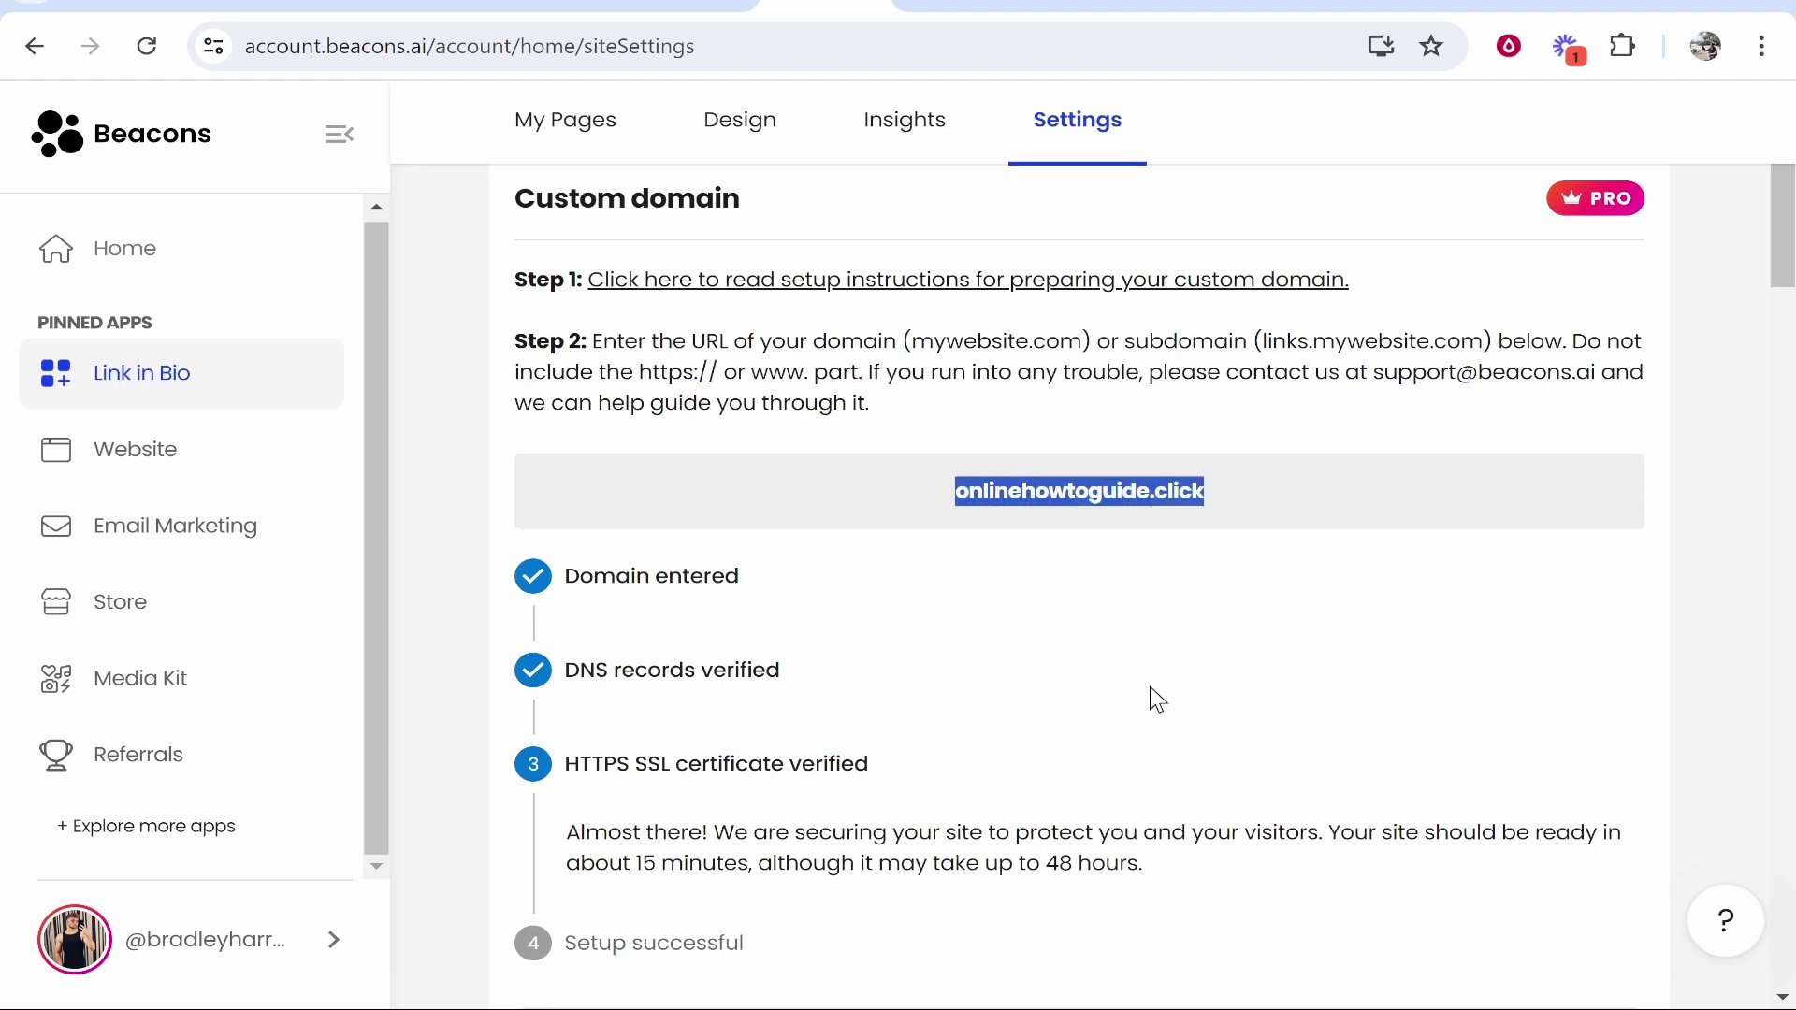
Load onlinehowtoguide.click in a new browser tab to confirm it shows the Link in Bio page.
left_click(1483, 5)
key("ctrl+v")
key("Return")
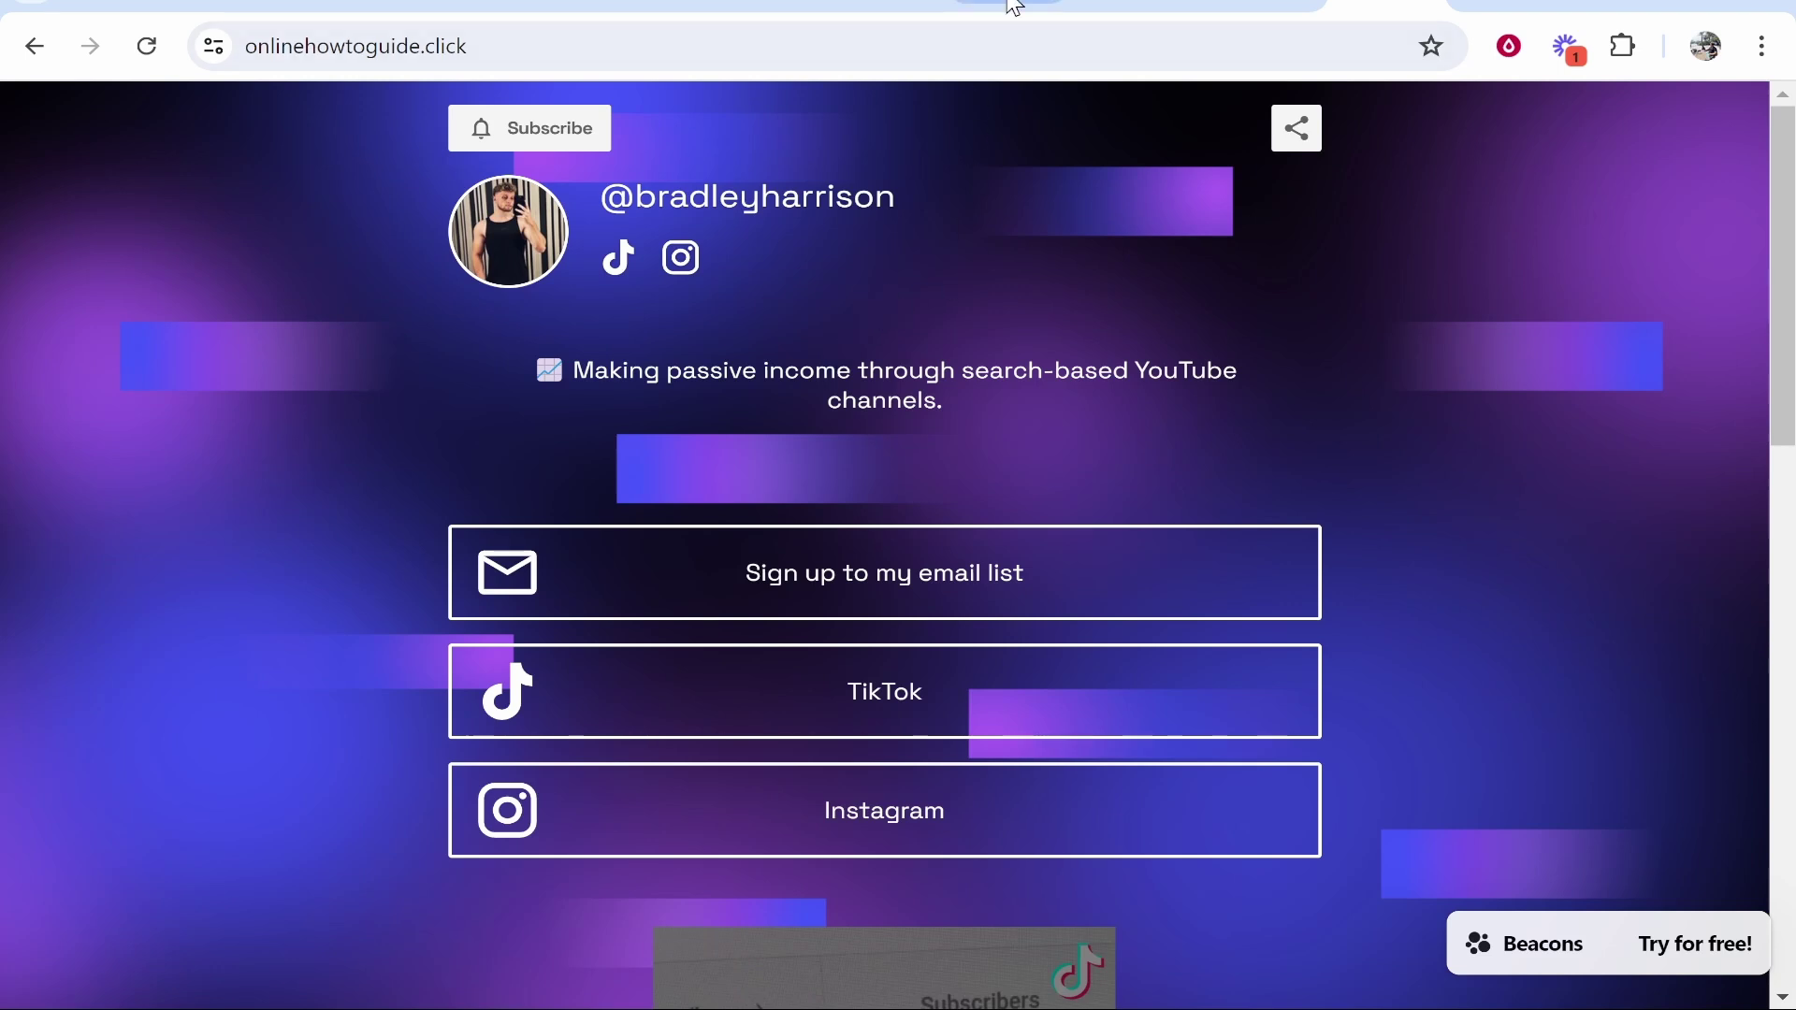
Go back to the Beacons custom domain settings, where the HTTPS step is still pending.
left_click(756, 8)
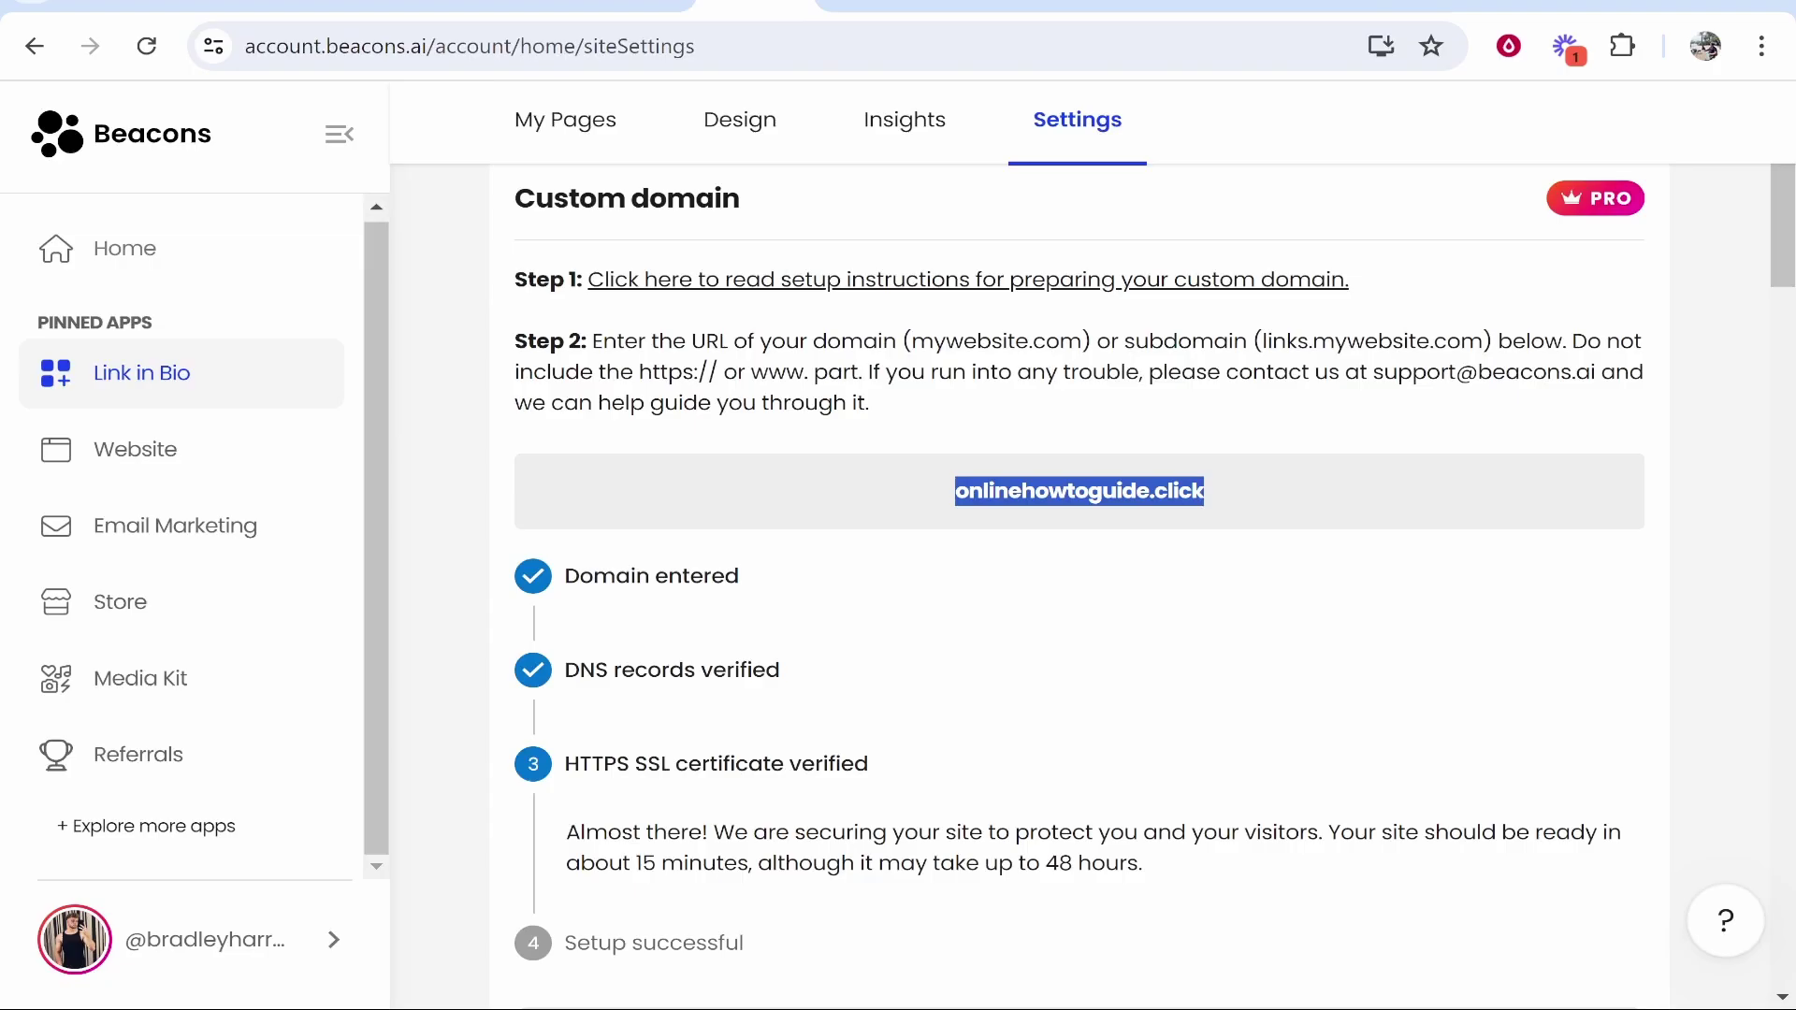
left_click(1417, 359)
scroll(1404, 418, "down", 1)
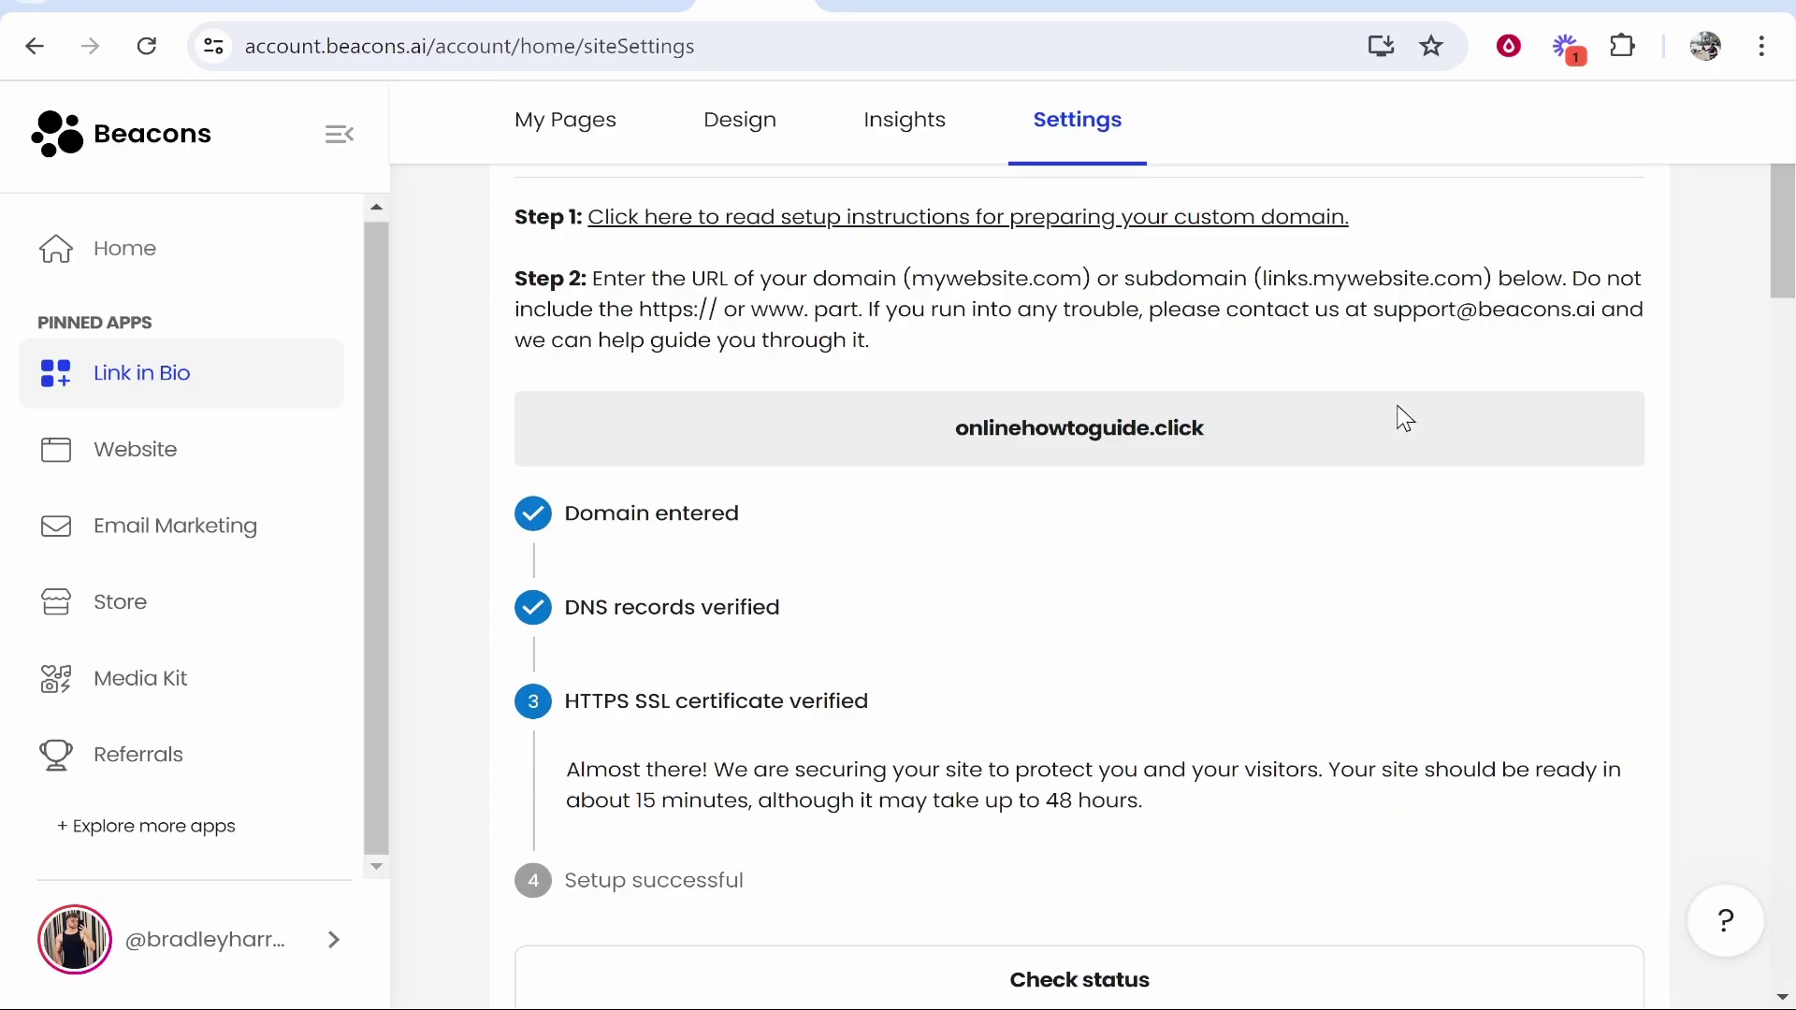